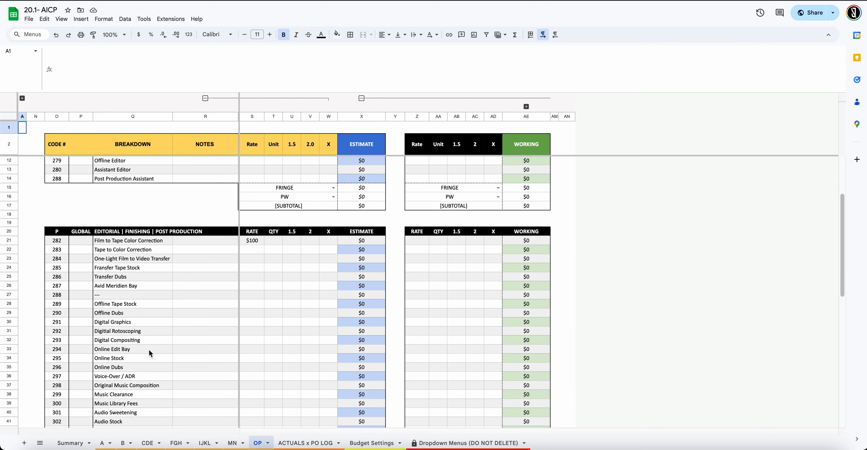
scroll(240, 341, "down", 3)
Switch from the OP sheet to the ACTUALS x PO LOG sheet and scroll its empty PO log table
scroll(171, 338, "up", 6)
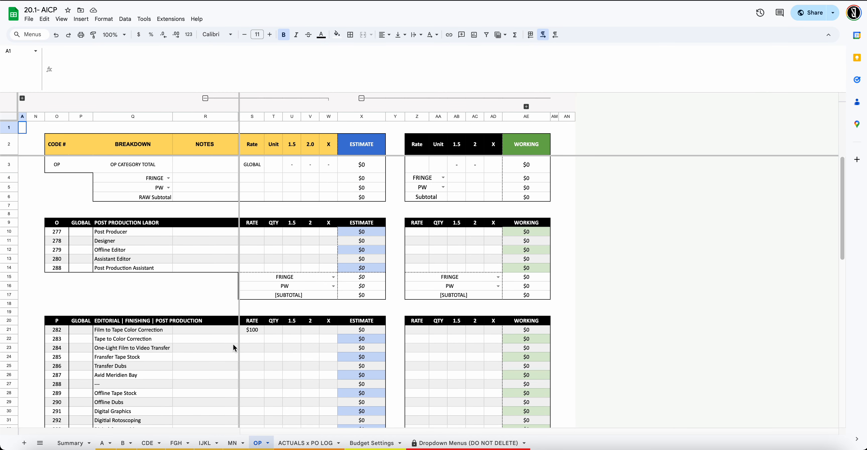
left_click(315, 444)
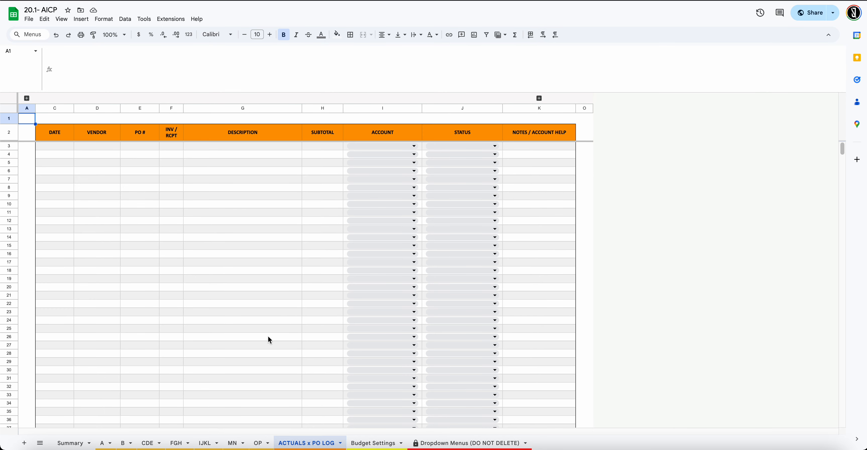
scroll(248, 349, "down", 10)
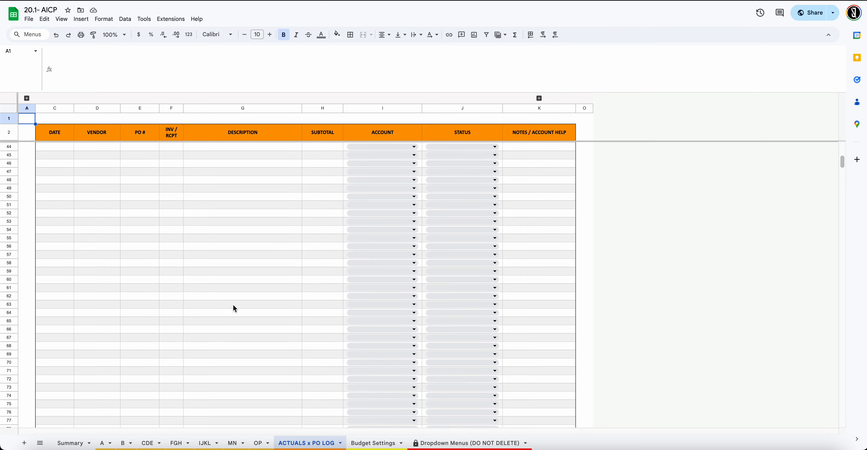
scroll(217, 342, "up", 10)
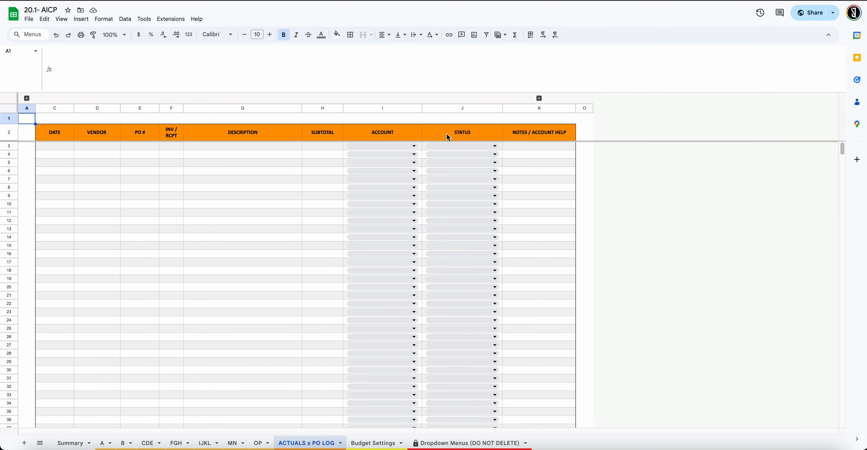
Expand the L:N column group and inspect ACCOUNTS entries like 112 Working Meals and C PREPO & WRAP EXPENSES
left_click(539, 98)
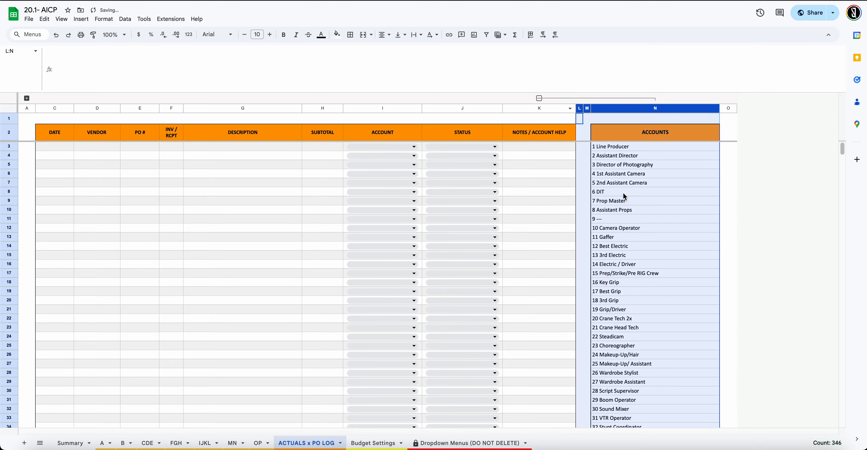
scroll(645, 249, "down", 15)
scroll(645, 249, "down", 8)
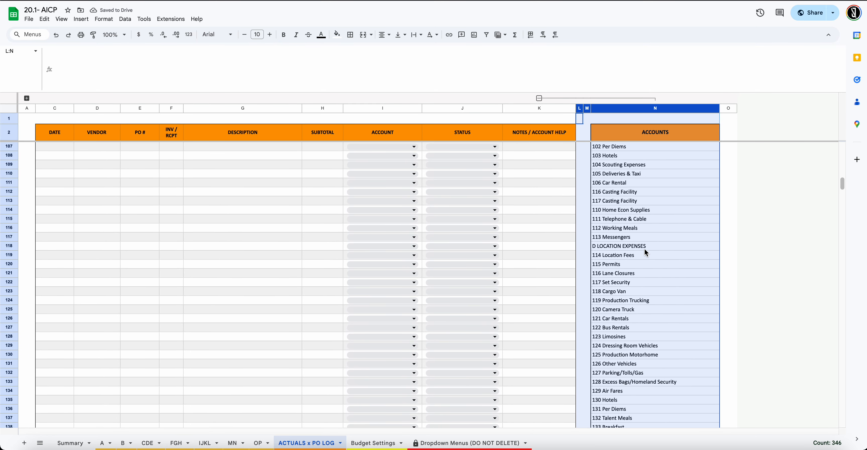
left_click(618, 227)
scroll(623, 249, "down", 4)
scroll(624, 237, "up", 6)
scroll(621, 229, "up", 5)
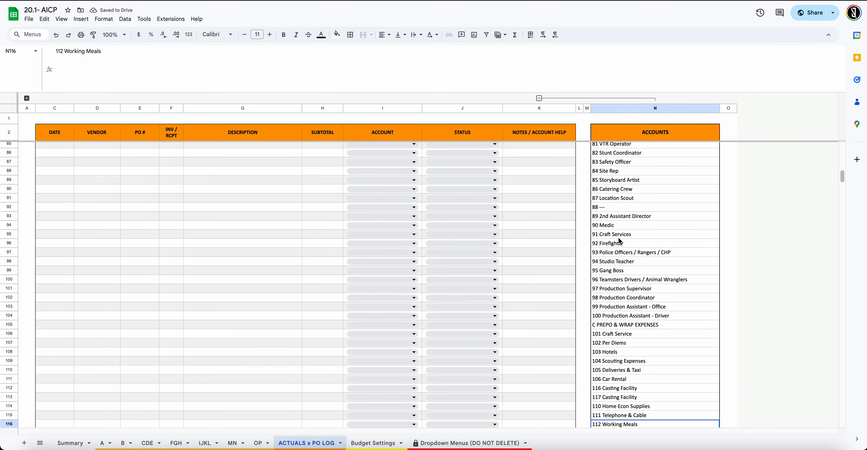
scroll(618, 248, "down", 5)
left_click(619, 230)
Scroll the column N ACCOUNTS list down to account 330 and back up
scroll(617, 249, "down", 3)
scroll(619, 252, "up", 20)
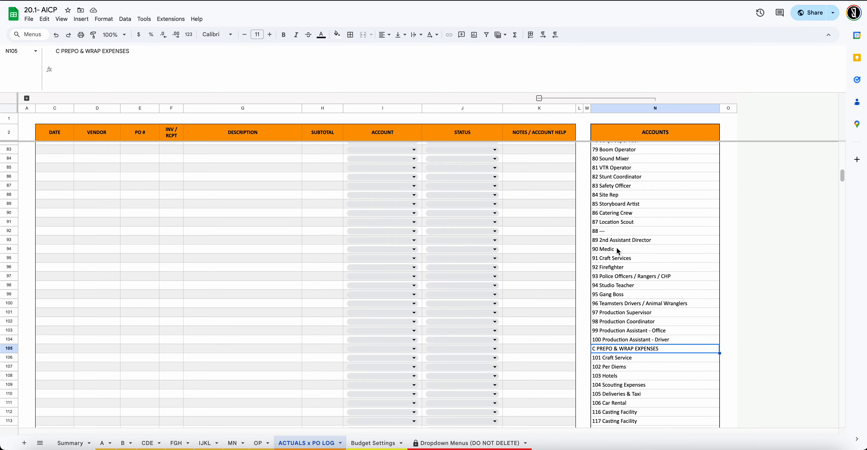
scroll(623, 191, "up", 20)
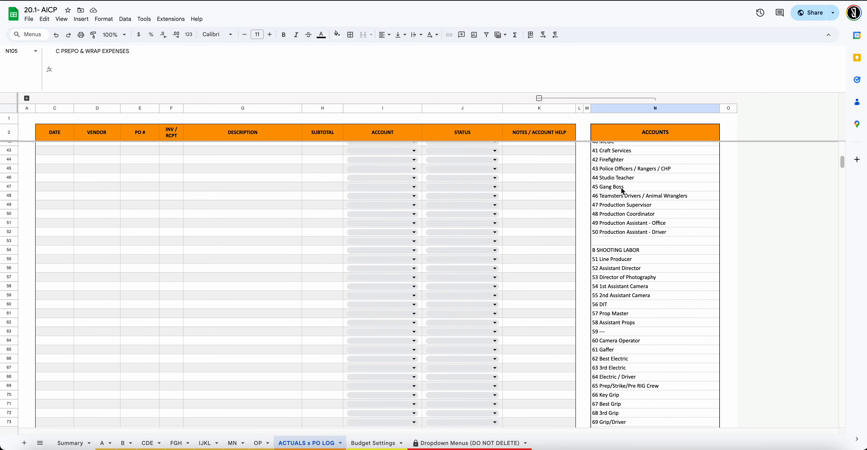
scroll(623, 190, "down", 20)
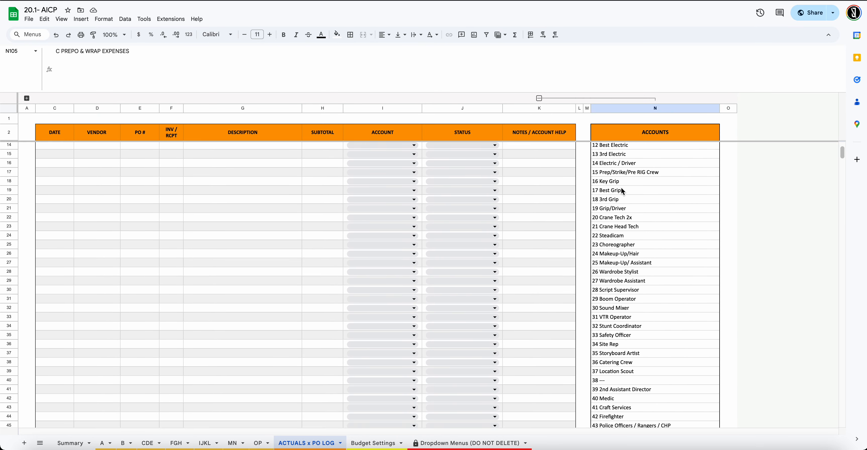
scroll(646, 245, "down", 20)
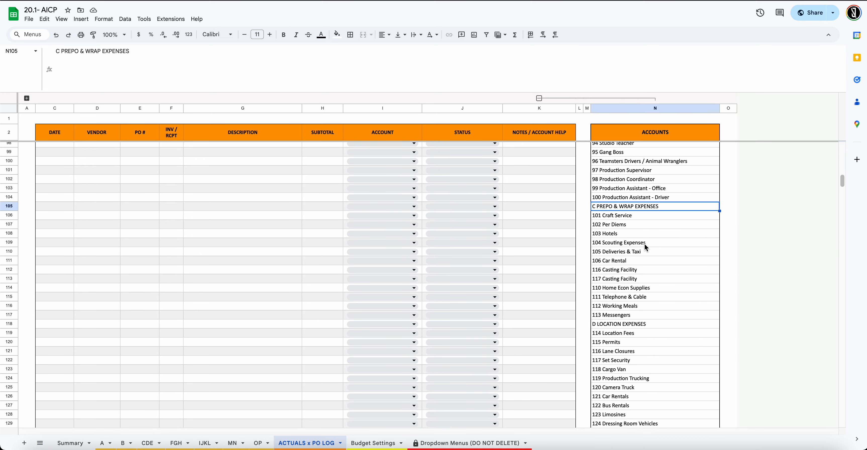
scroll(645, 244, "down", 20)
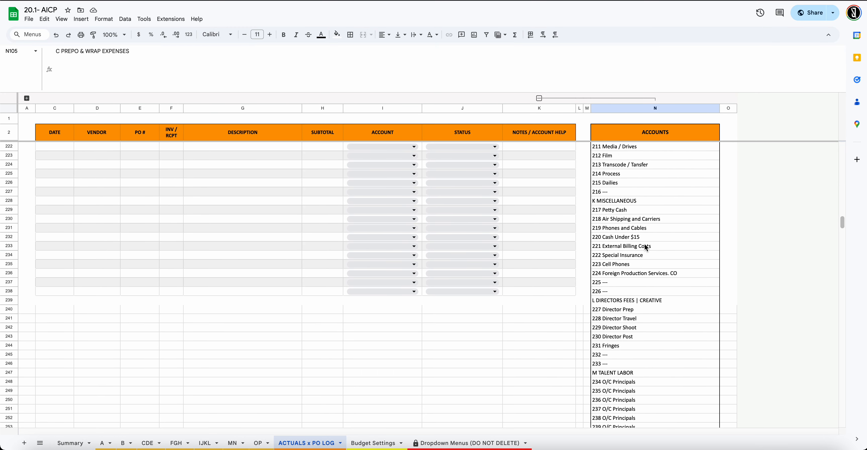
scroll(646, 248, "down", 8)
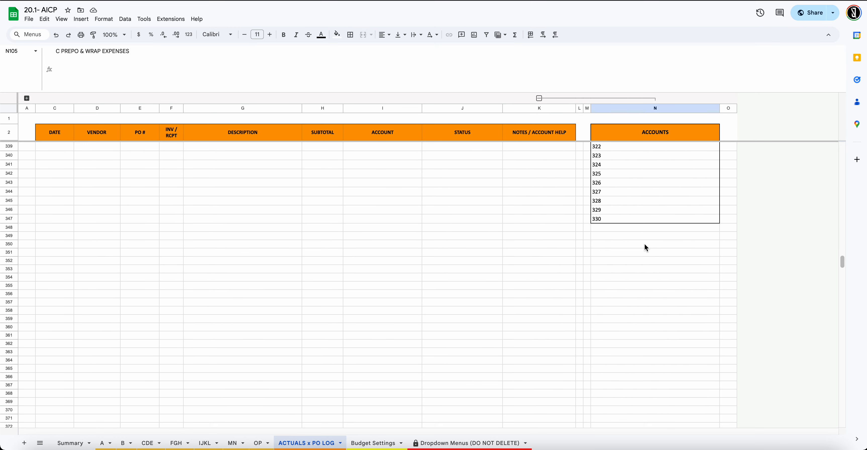
scroll(646, 248, "up", 10)
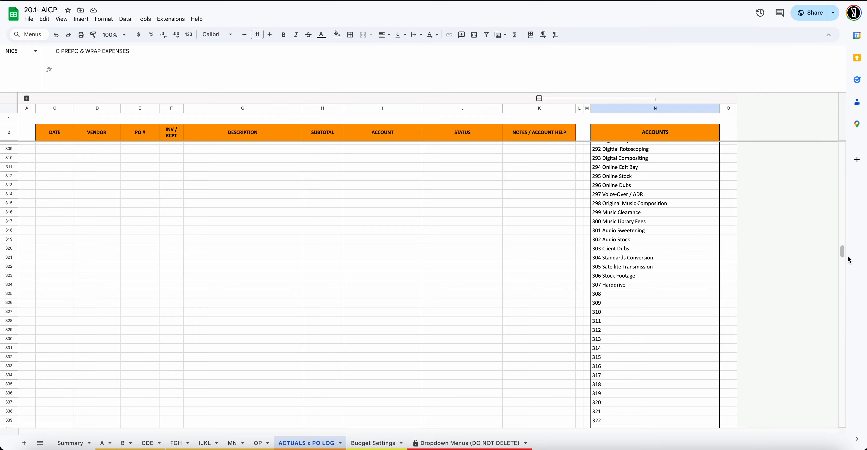
left_click_drag(843, 251, 838, 145)
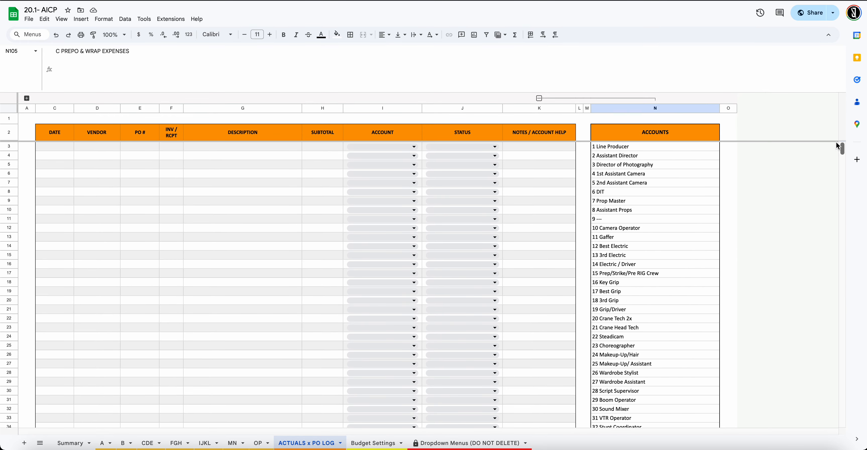
scroll(627, 202, "down", 20)
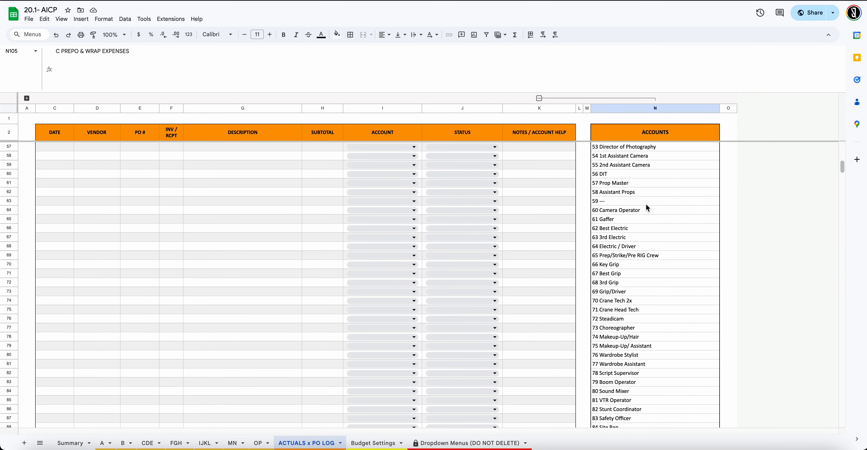
scroll(631, 236, "down", 10)
scroll(620, 202, "up", 20)
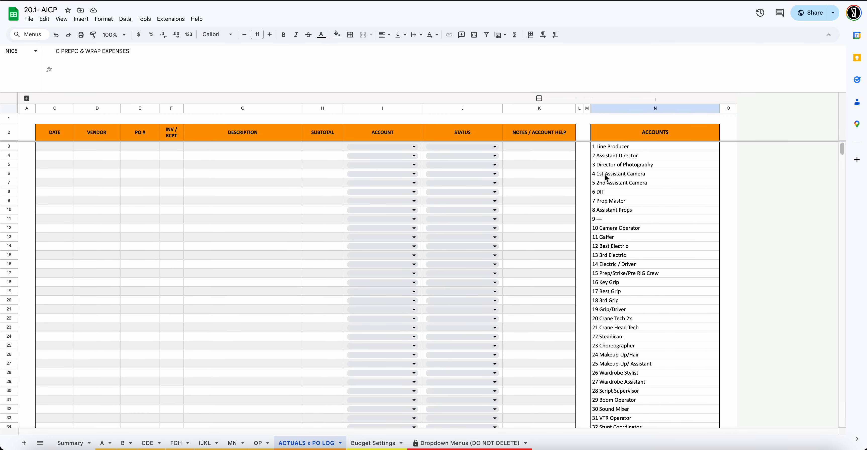
Toggle the L:N ACCOUNTS columns hidden and shown to compare them with the log table
left_click(540, 98)
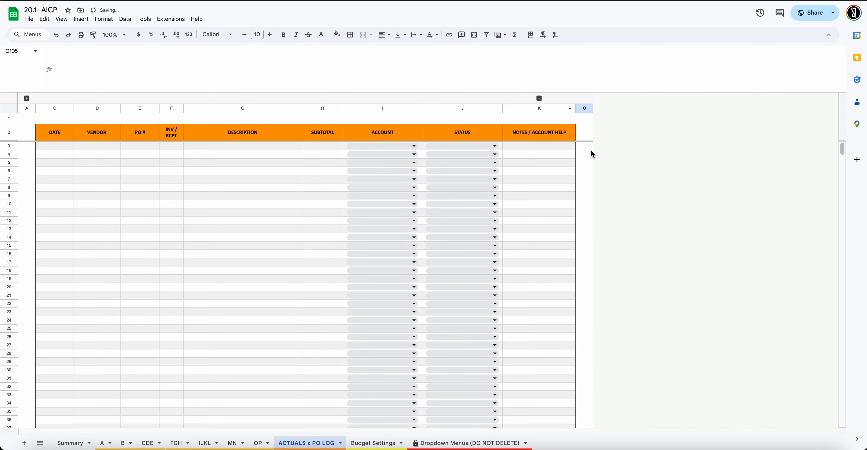
left_click(540, 98)
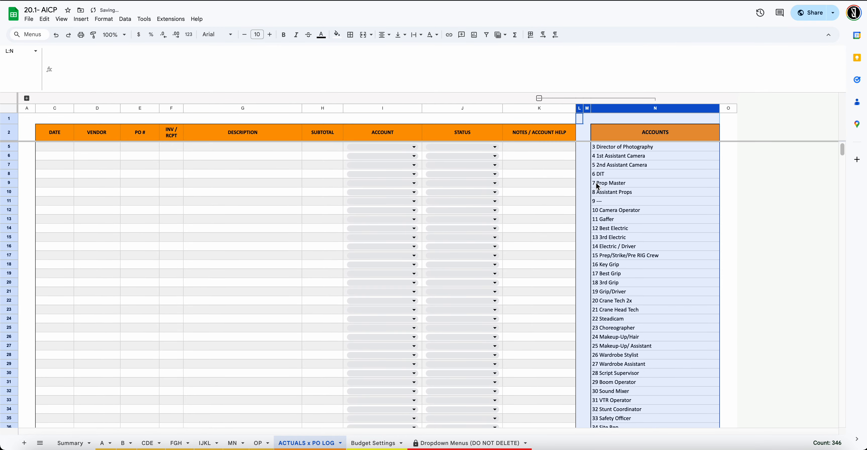
scroll(668, 264, "down", 12)
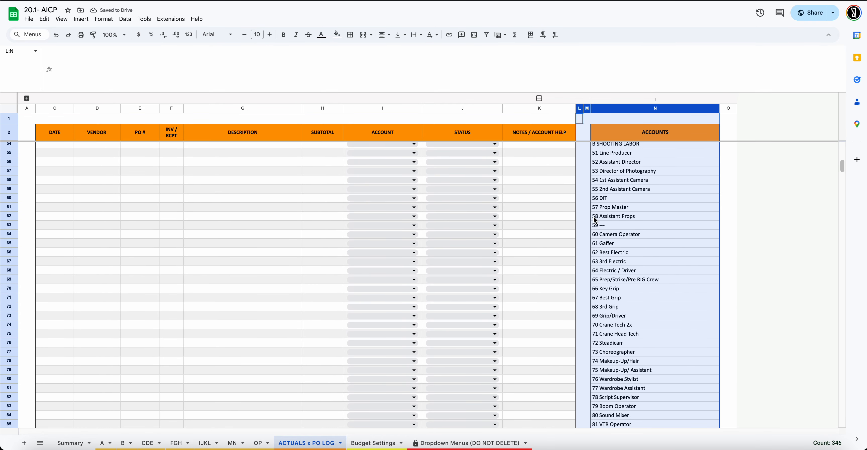
left_click_drag(844, 174, 639, 104)
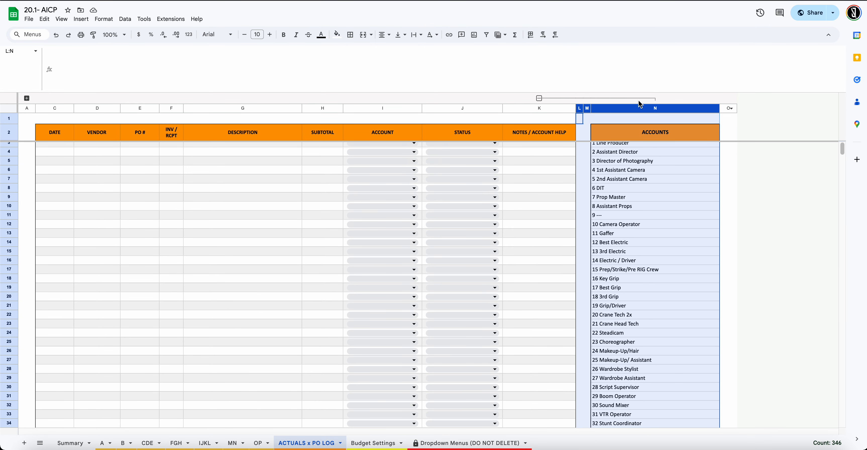
left_click(542, 98)
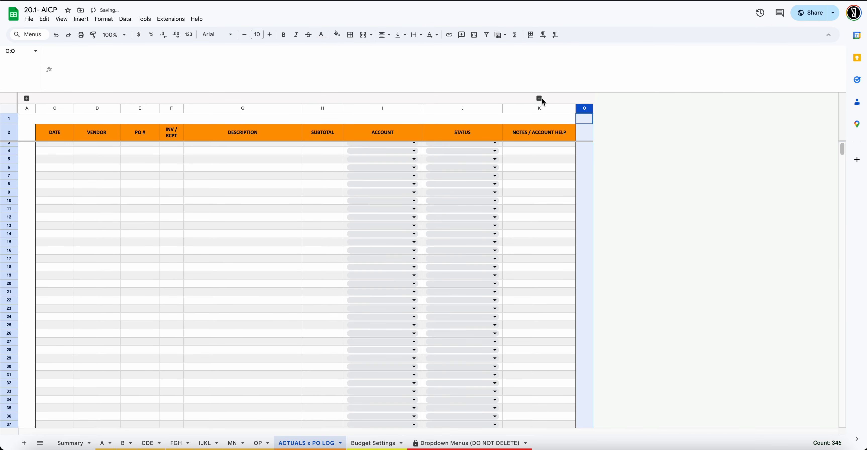
Browse the account choices in I7's dropdown, collapse the ACCOUNTS columns, and go to Dropdown Menus (DO NOT DELETE)
left_click(401, 176)
scroll(383, 336, "down", 15)
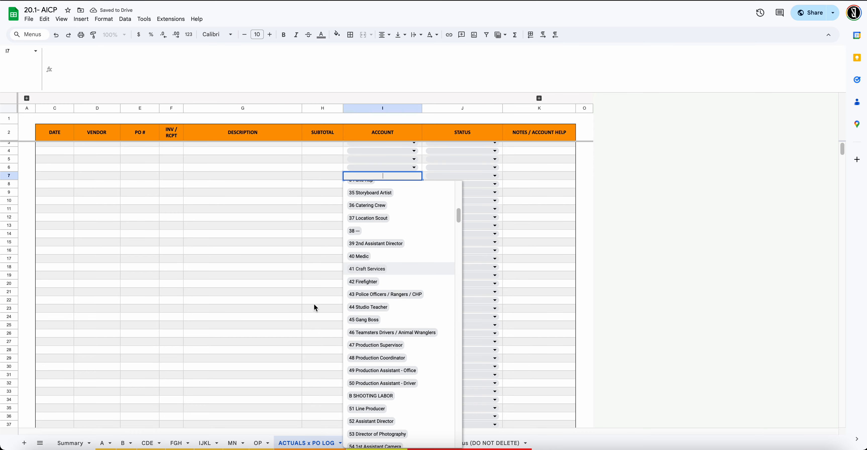
scroll(400, 313, "down", 13)
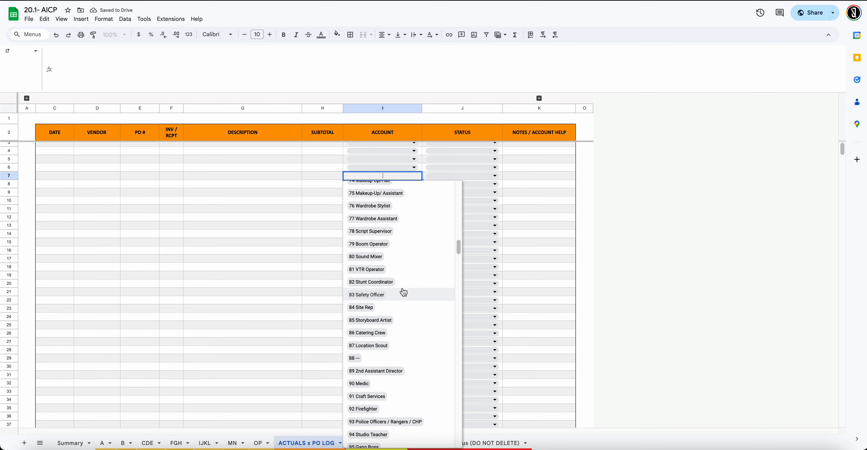
left_click(540, 98)
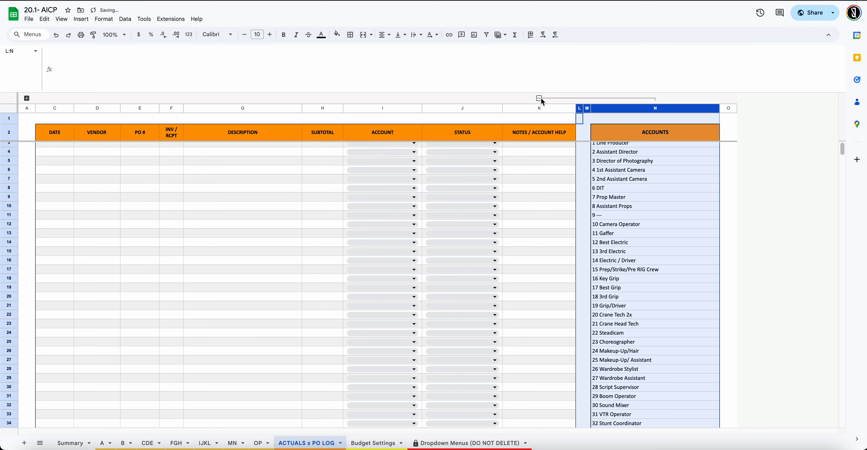
left_click(539, 98)
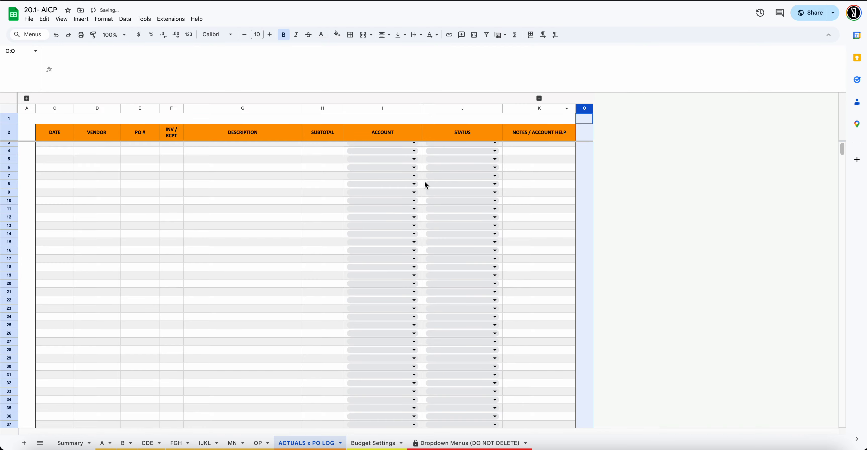
left_click(441, 443)
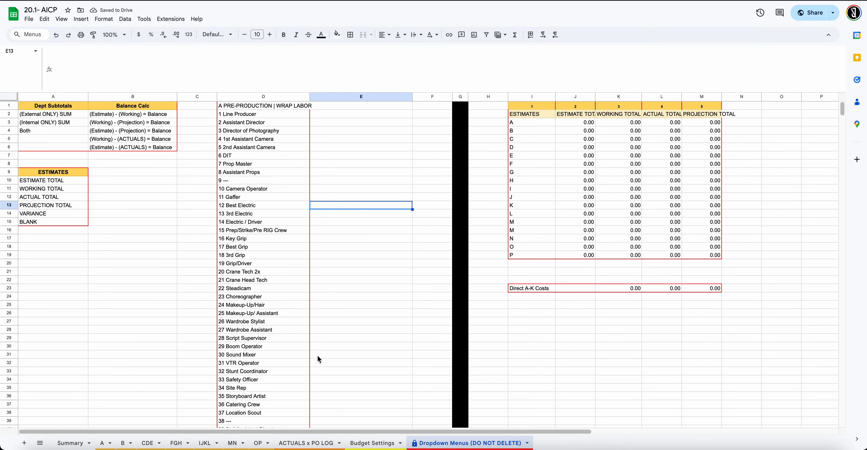
Review the column D source account list on Dropdown Menus, then return to ACTUALS x PO LOG
scroll(384, 354, "down", 5)
scroll(382, 350, "down", 15)
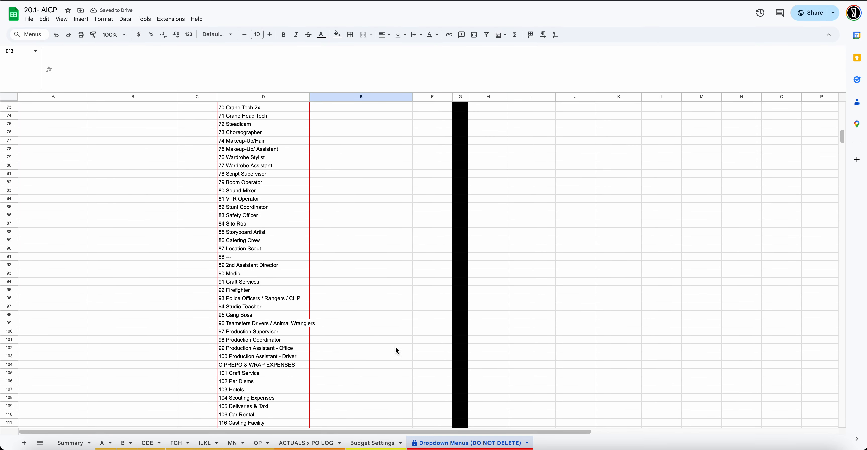
scroll(396, 346, "up", 6)
scroll(398, 329, "up", 13)
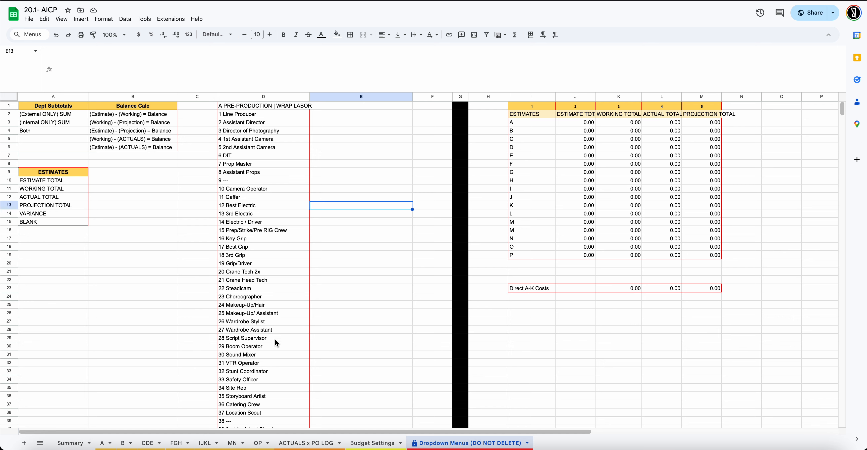
left_click(304, 444)
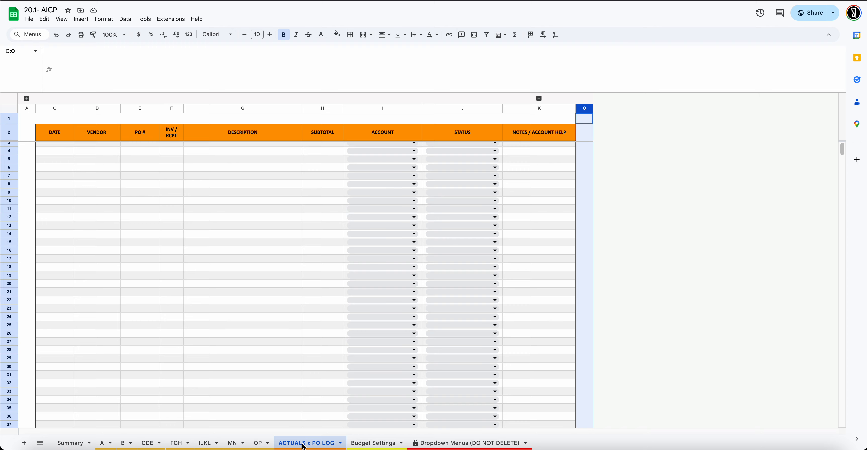
Browse the ACCOUNT dropdown choices for row 19, then select the row 23 ACCOUNT cell
left_click(379, 275)
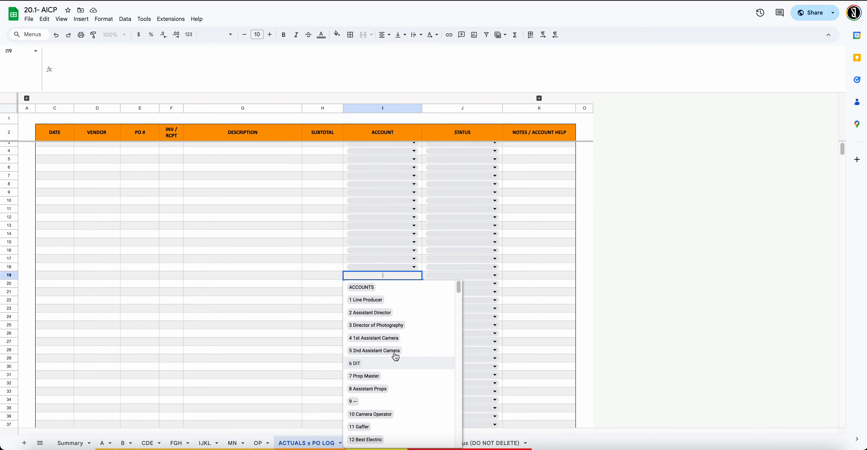
scroll(394, 350, "down", 7)
scroll(393, 343, "down", 10)
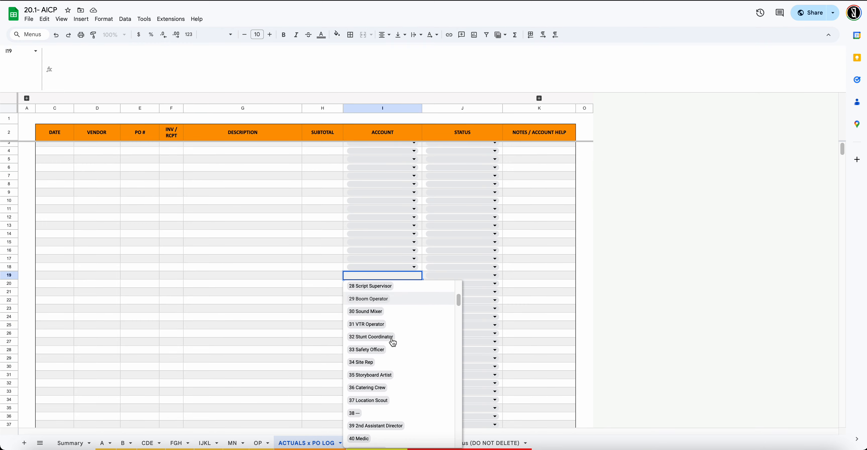
left_click_drag(260, 293, 261, 300)
scroll(372, 323, "down", 3)
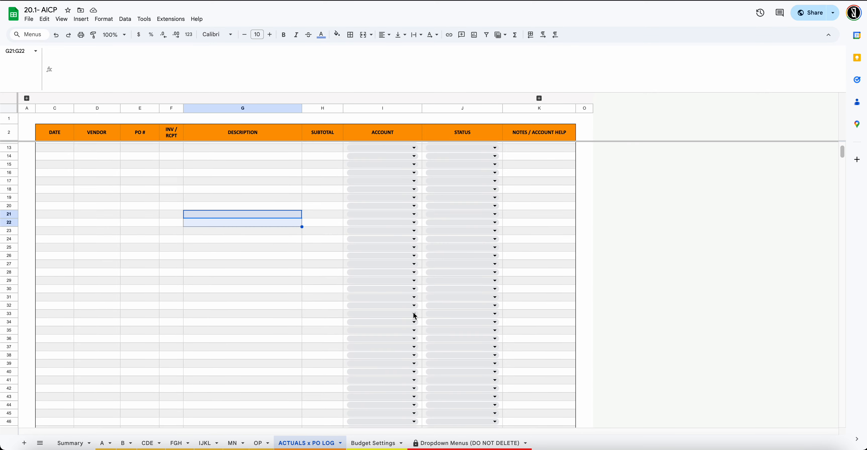
scroll(413, 313, "up", 3)
left_click(377, 312)
scroll(377, 296, "down", 3)
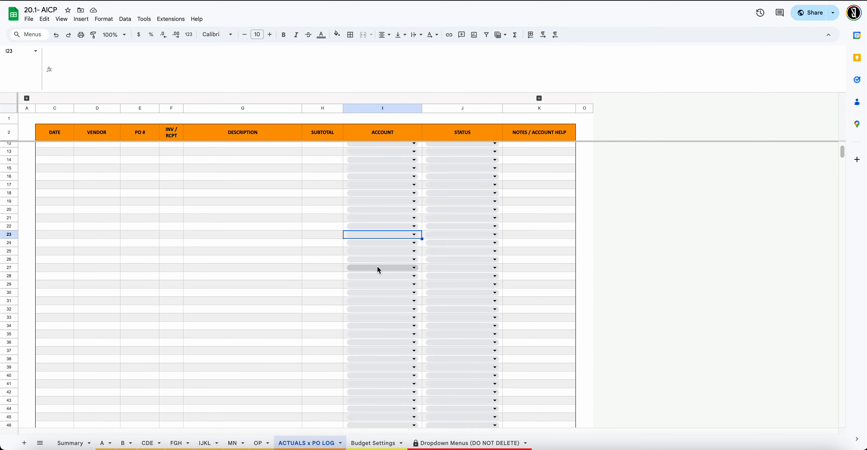
Test-pick E PROPS, WARDROBE, & ANIMALS in I23's dropdown, undo it, and switch to Dropdown Menus
left_click(379, 236)
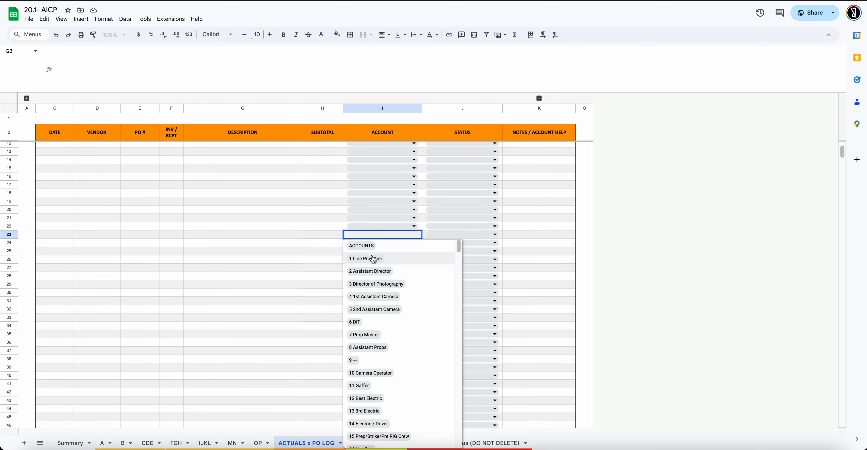
scroll(372, 266, "down", 1)
scroll(365, 259, "up", 1)
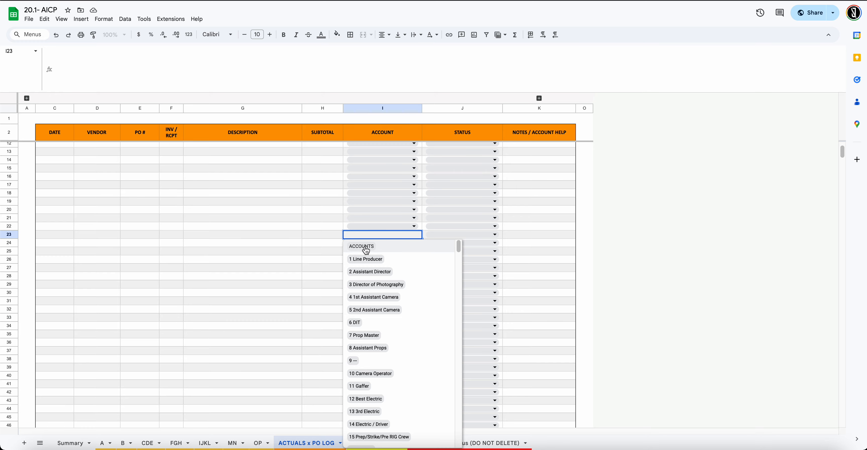
scroll(367, 300, "down", 3)
scroll(366, 301, "down", 14)
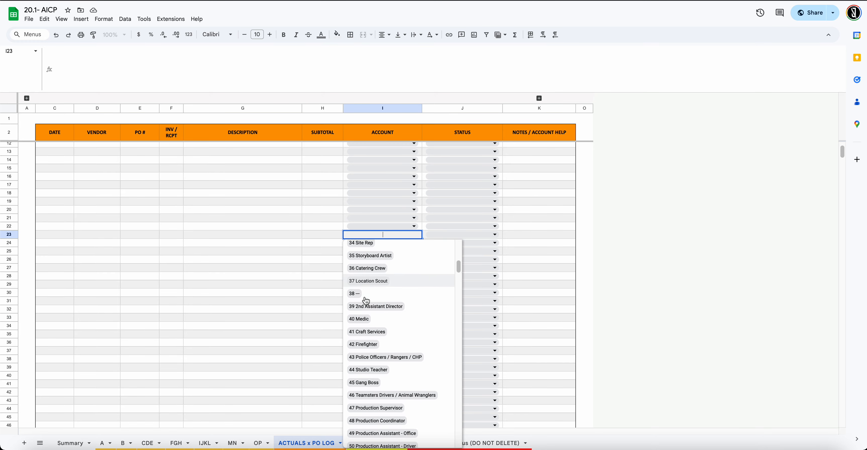
scroll(366, 304, "down", 13)
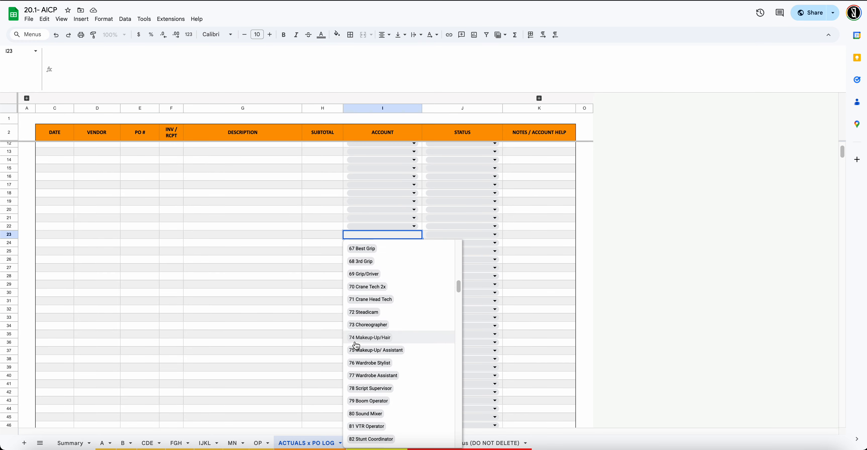
scroll(357, 346, "down", 9)
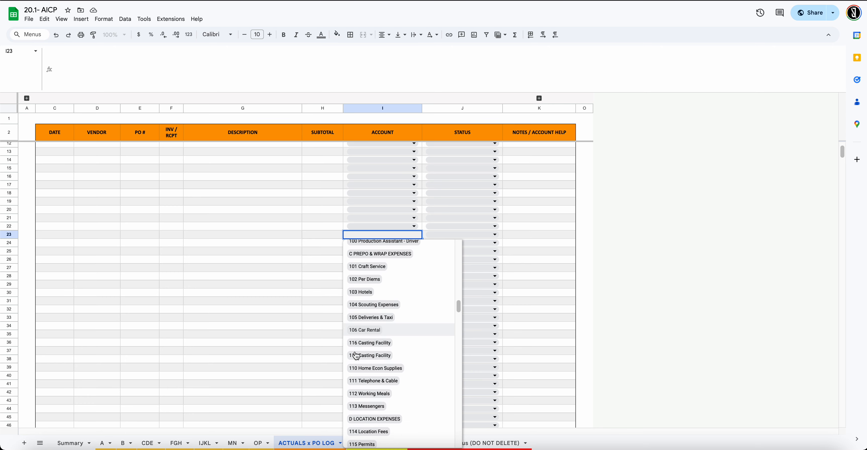
scroll(355, 339, "down", 8)
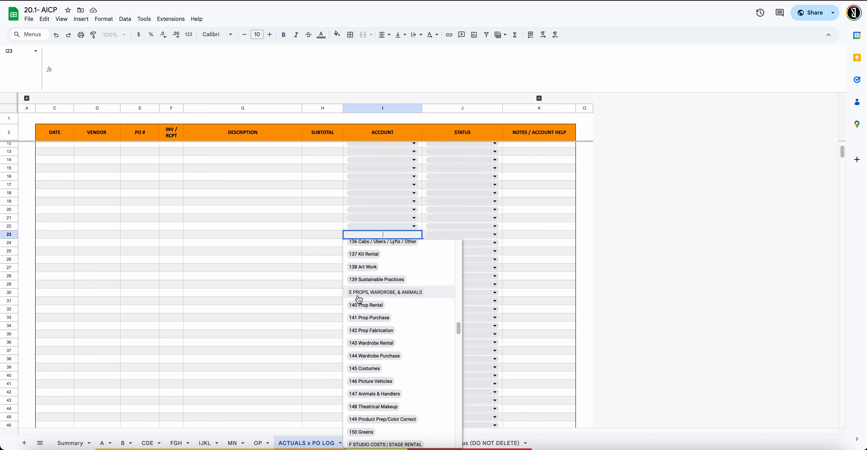
left_click(416, 296)
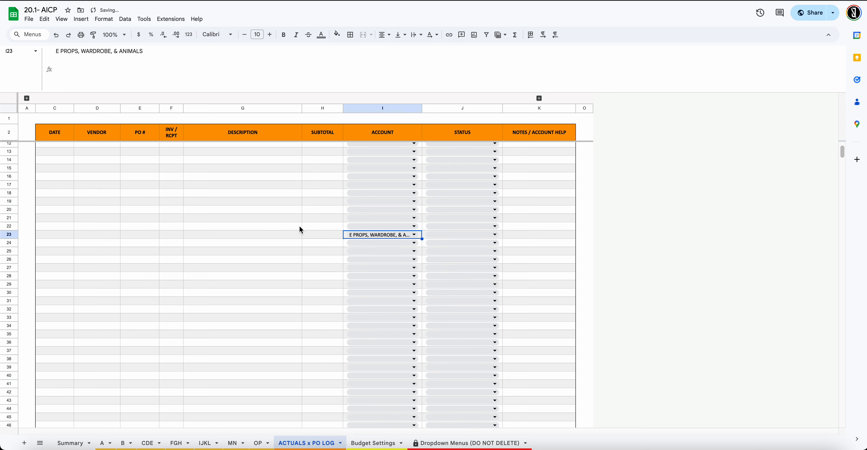
left_click(298, 251)
key("ctrl+z")
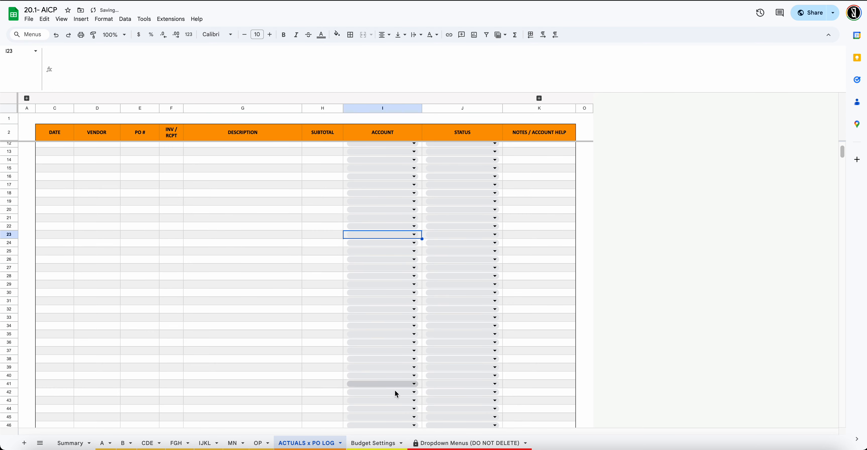
left_click(448, 443)
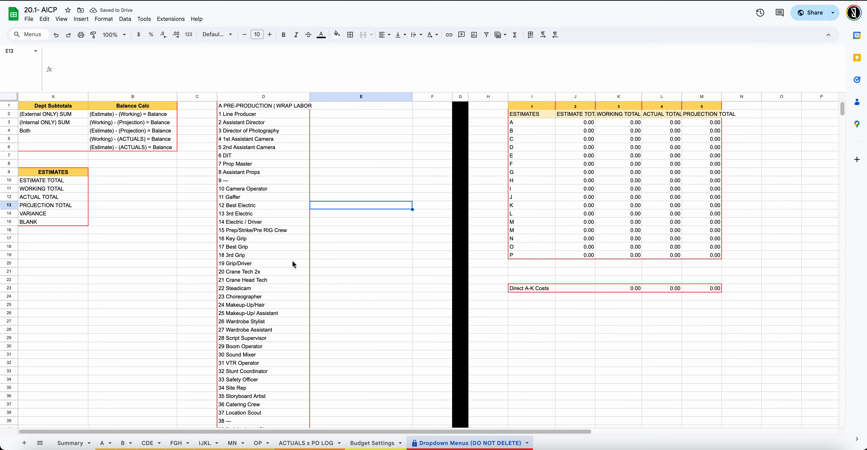
Look through the A, B, CDE, FGH, IJKL, MN and OP budget sheets in turn
scroll(269, 236, "down", 15)
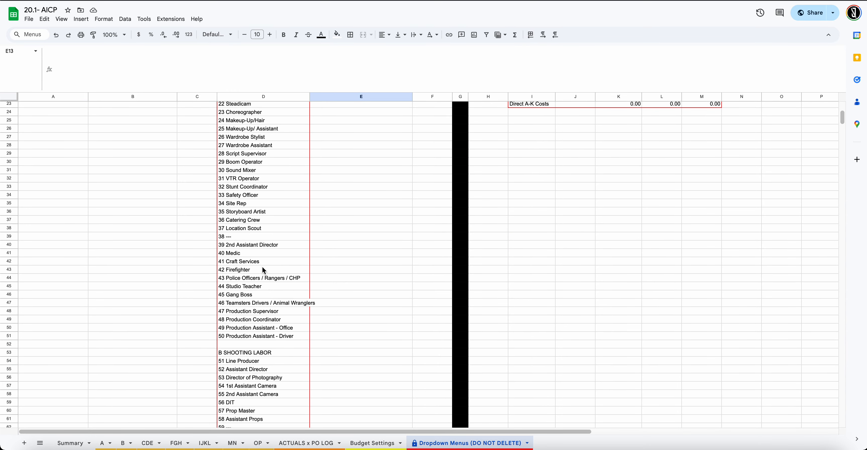
left_click(103, 443)
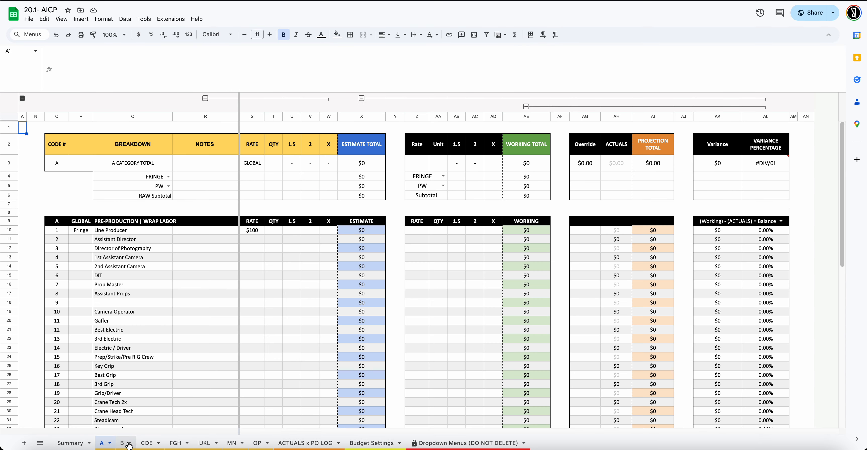
left_click(127, 444)
left_click(150, 443)
left_click(177, 444)
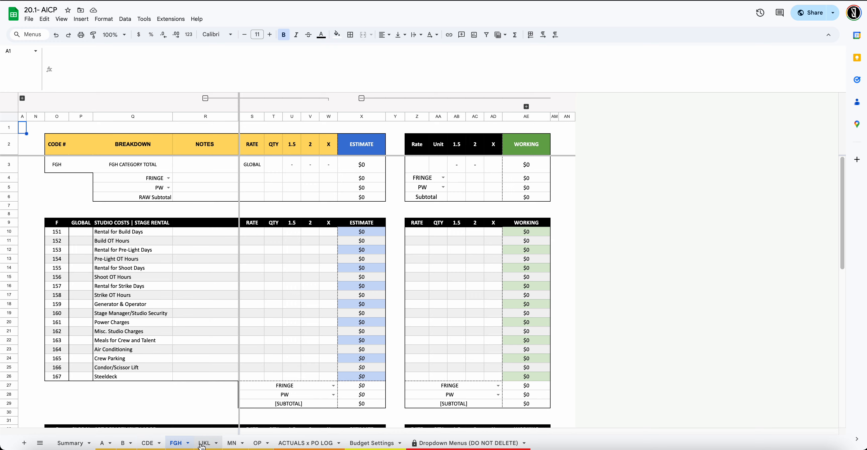
left_click(206, 444)
left_click(233, 444)
left_click(260, 443)
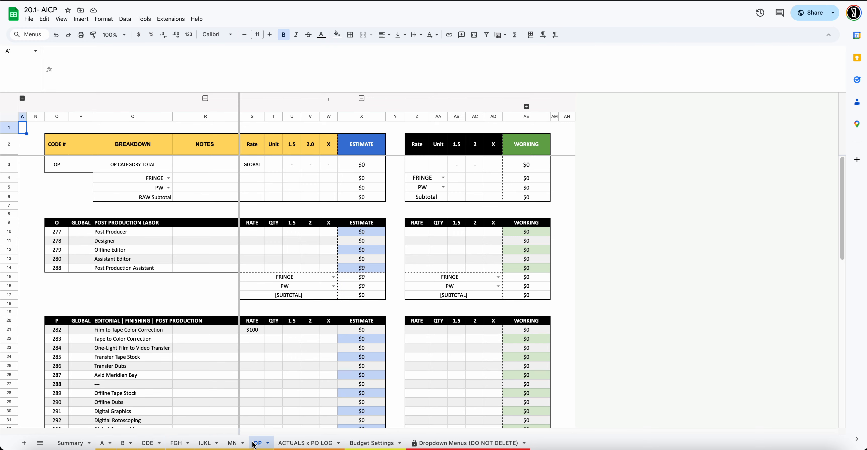
Return to Dropdown Menus and open D1's UNIQUE(arrayformula(...)) formula for editing
left_click(470, 443)
scroll(267, 365, "up", 5)
scroll(266, 365, "up", 5)
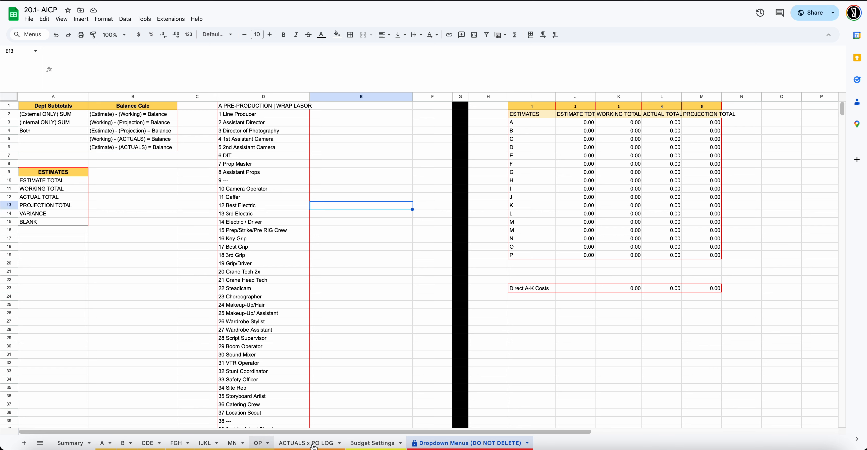
left_click(277, 104)
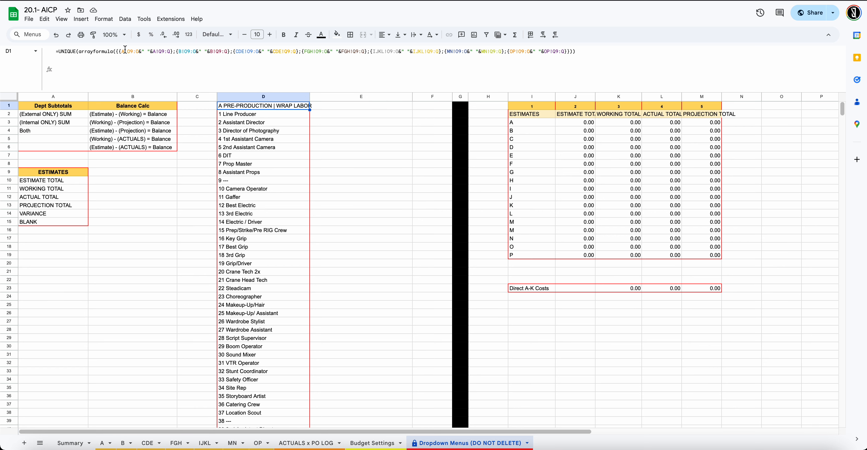
left_click(132, 53)
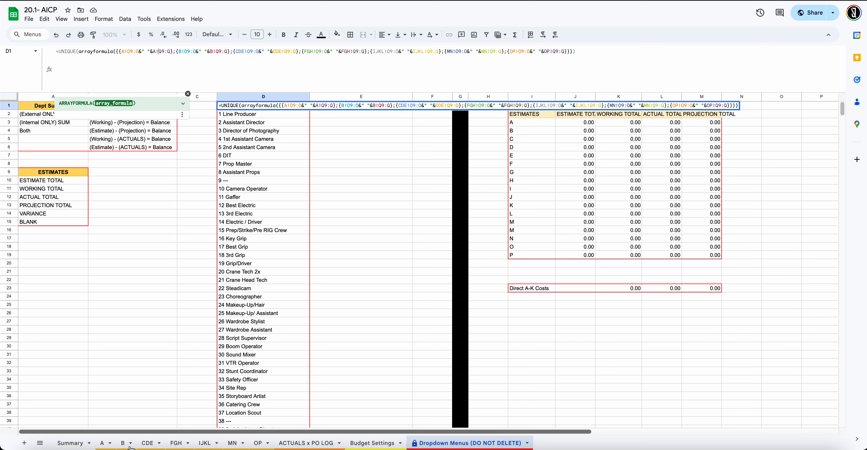
left_click(103, 443)
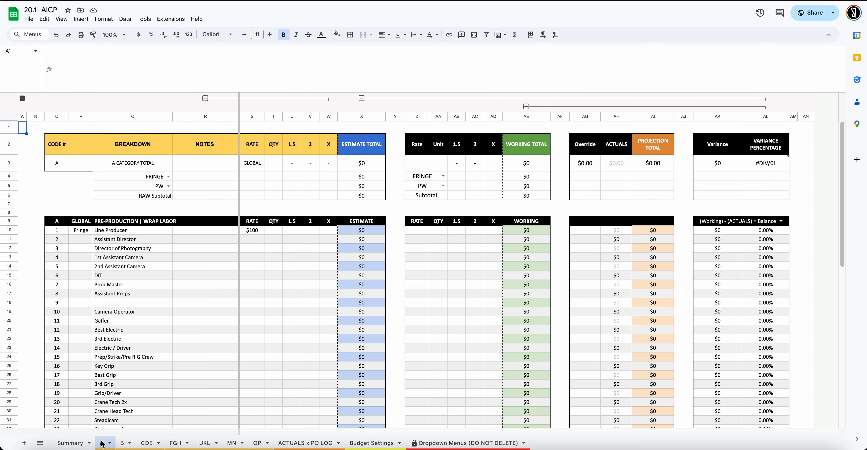
left_click(57, 117)
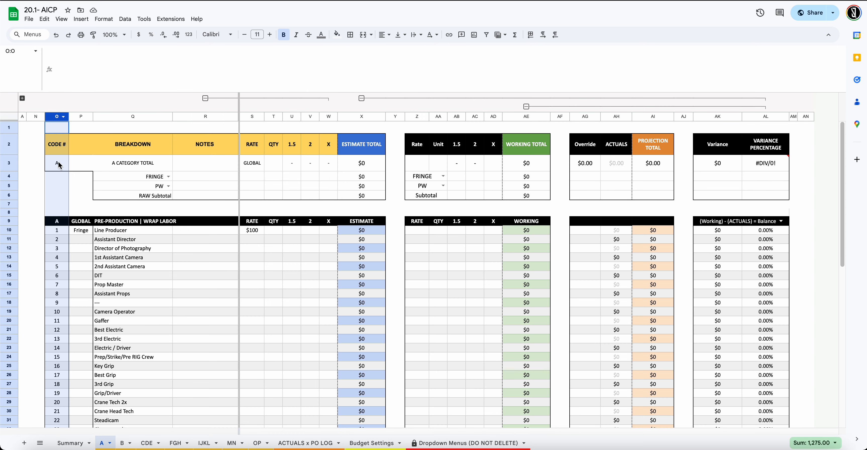
scroll(65, 165, "down", 3)
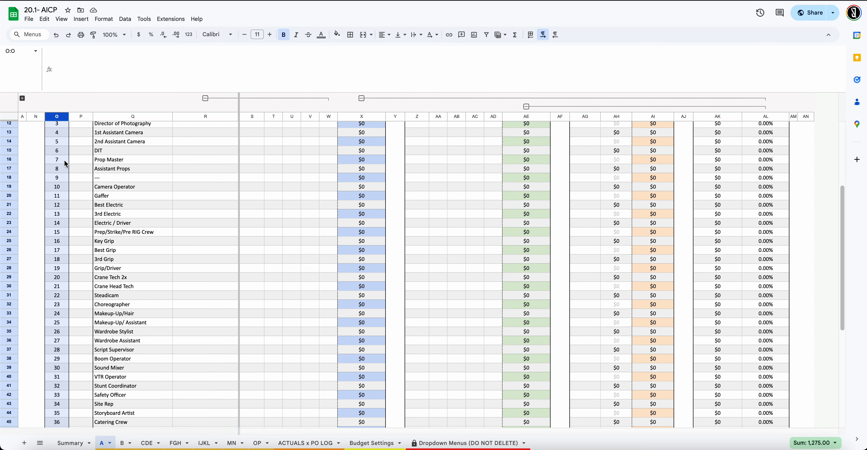
left_click(124, 443)
left_click(57, 117)
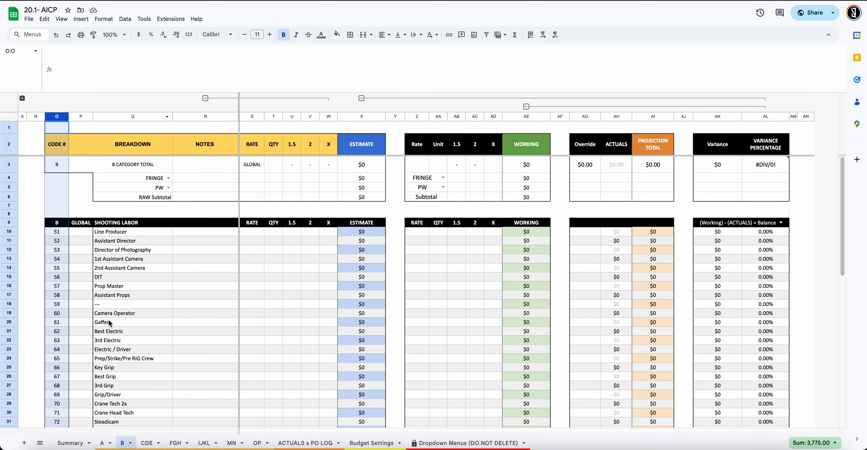
left_click(151, 443)
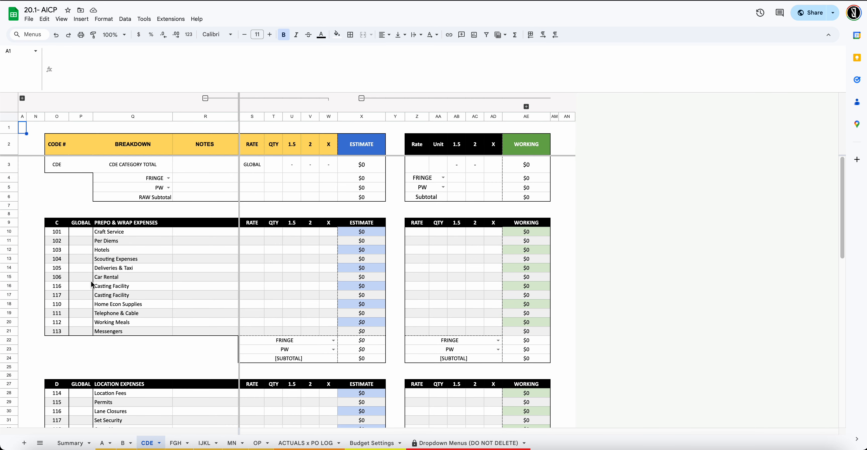
left_click(57, 117)
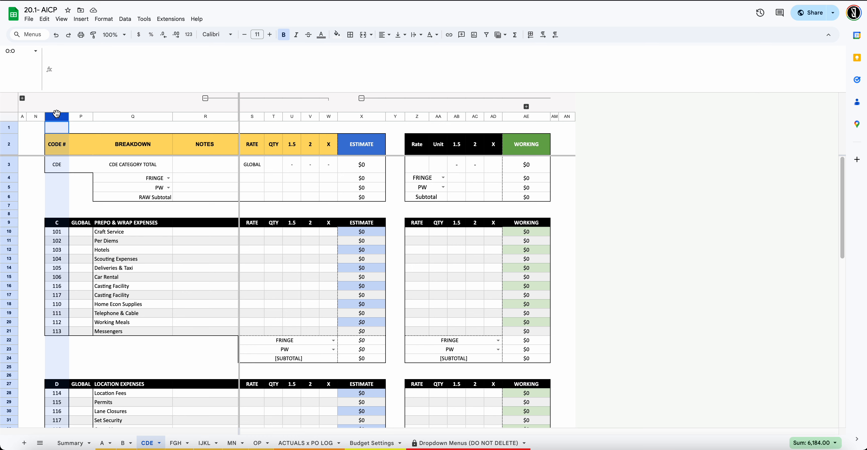
left_click(122, 116)
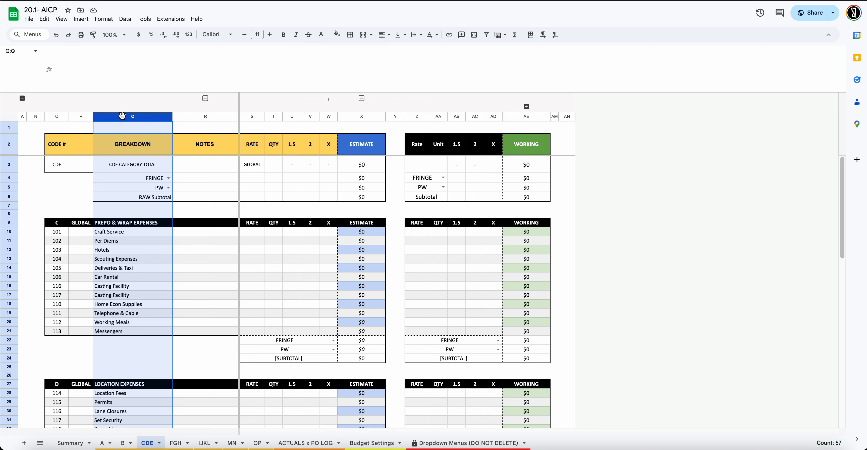
left_click(58, 234)
left_click(111, 232)
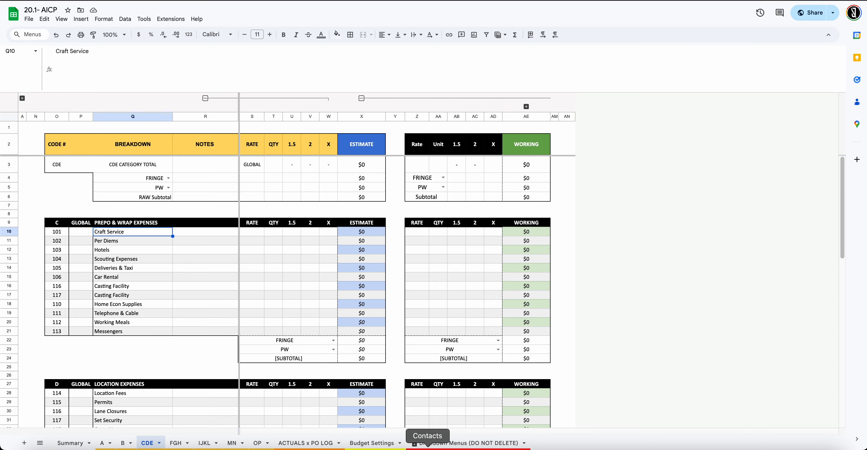
left_click(103, 443)
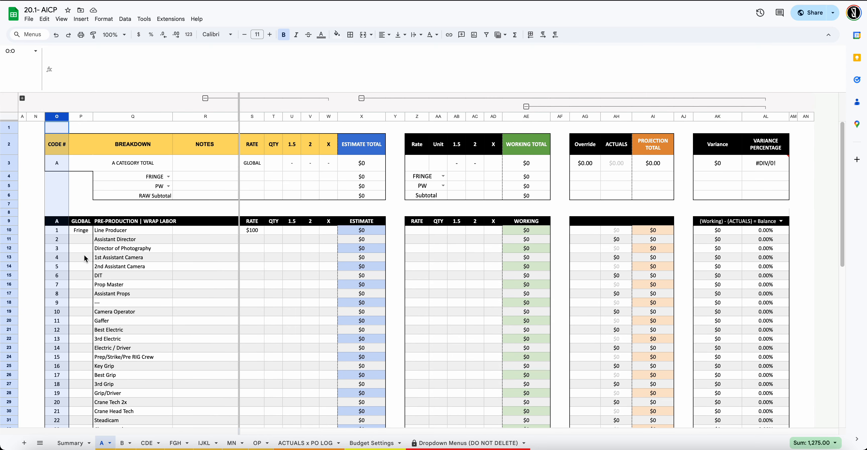
left_click(58, 236)
left_click(114, 233)
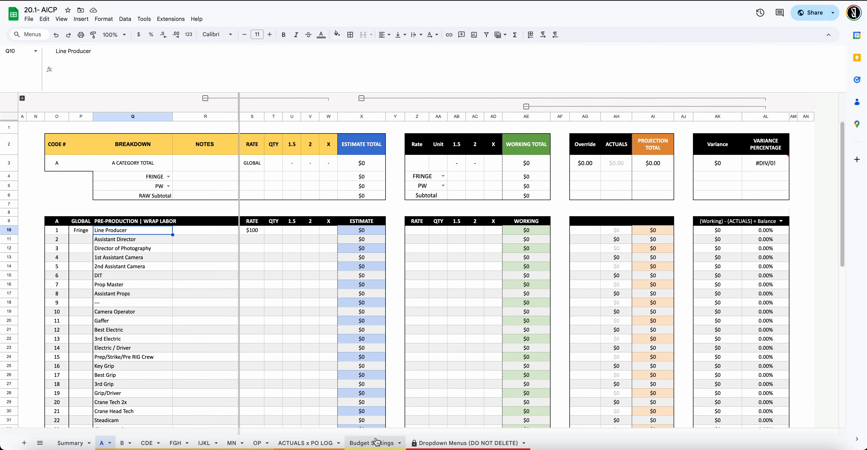
Go back to Dropdown Menus and open D1's UNIQUE formula in the formula bar
left_click(306, 442)
left_click(468, 442)
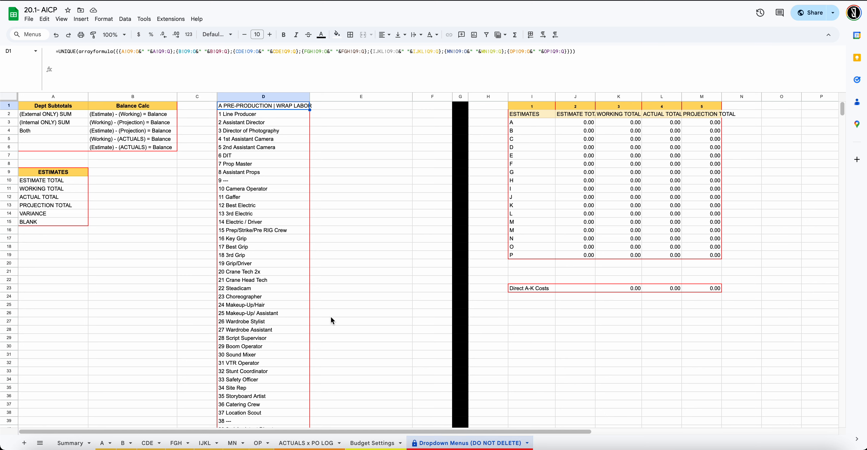
left_click(225, 117)
left_click(225, 105)
left_click(132, 50)
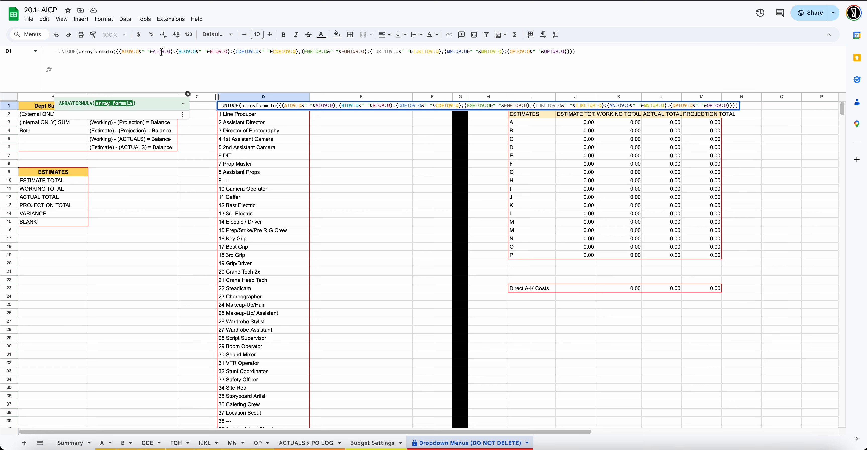
Check the generated accounts in D2–D4, then scroll column D down to entry 330 and back
left_click(231, 118)
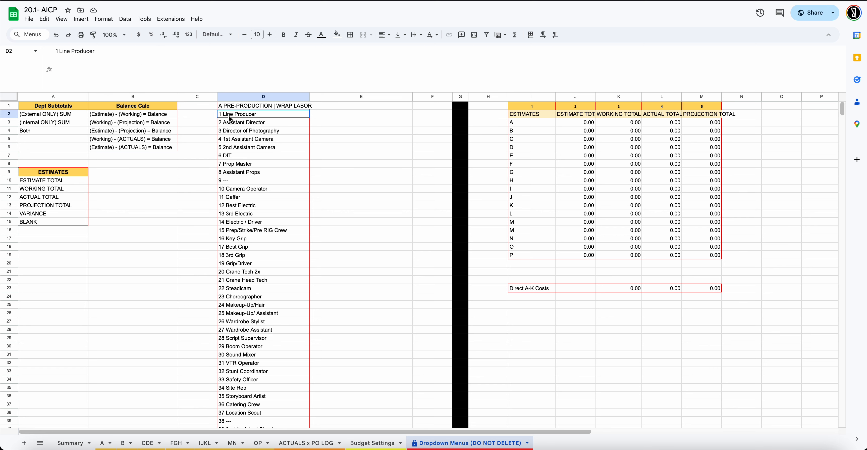
left_click(231, 124)
left_click(233, 135)
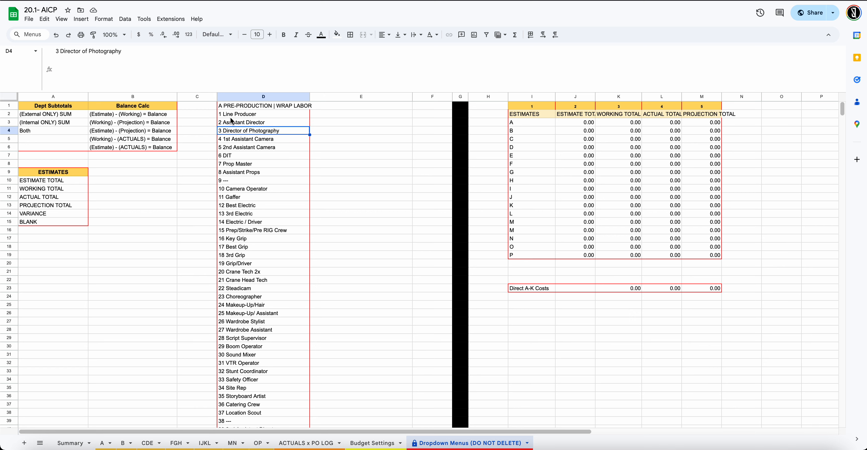
left_click(233, 106)
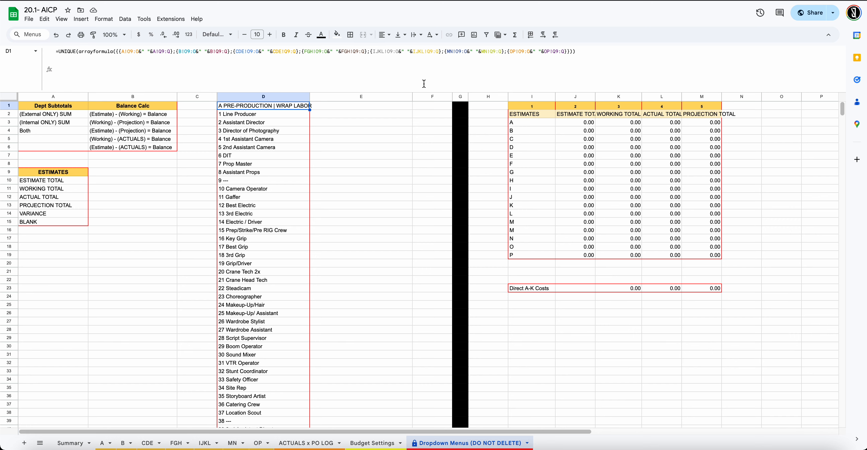
scroll(273, 143, "down", 20)
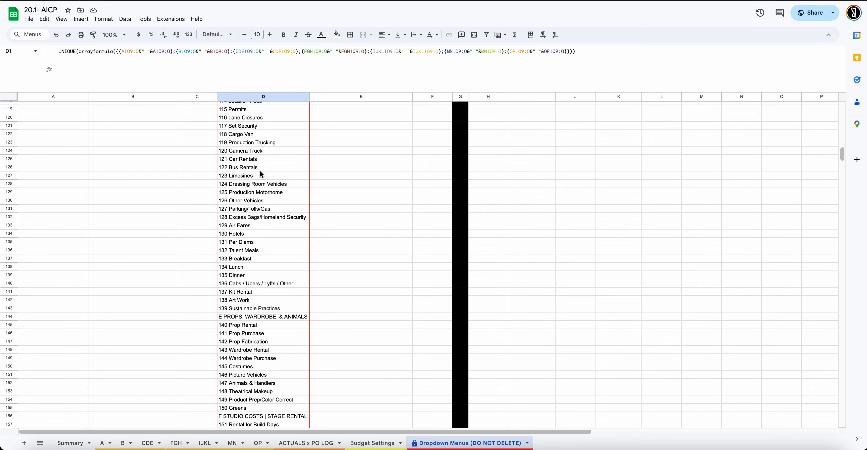
scroll(262, 172, "down", 20)
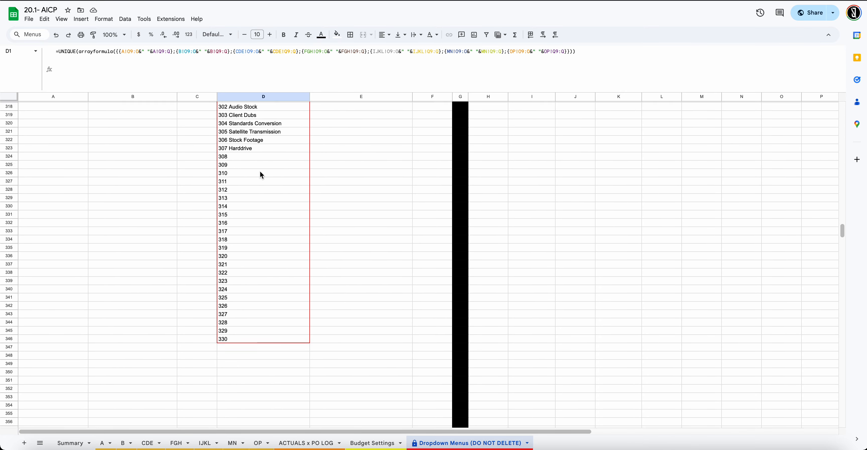
scroll(262, 174, "up", 20)
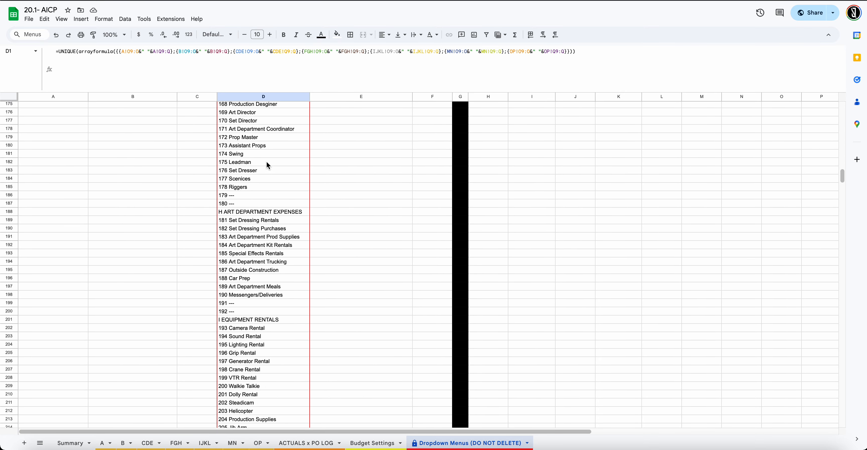
scroll(267, 162, "up", 20)
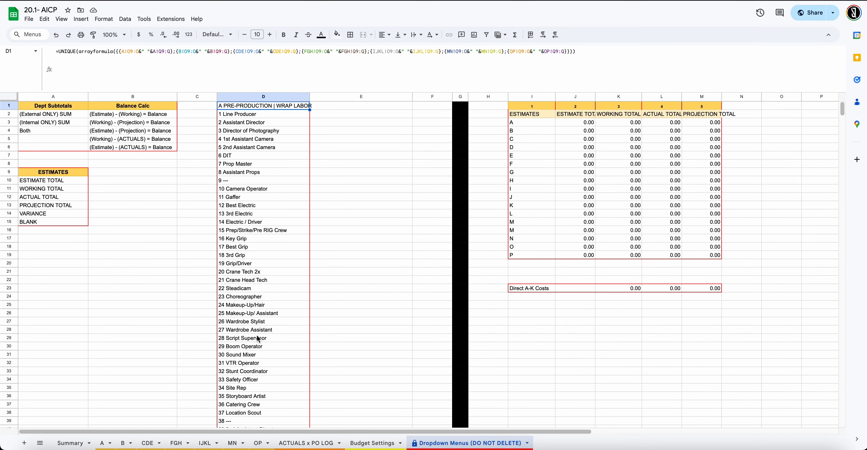
Browse the A and B budget sheets, ending on CDE's Prepo & Wrap Expenses lines 101–113
left_click(105, 443)
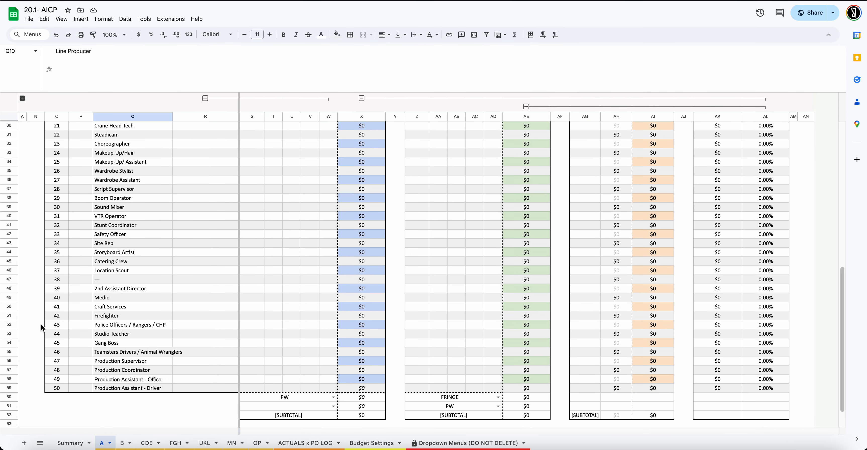
scroll(40, 324, "down", 2)
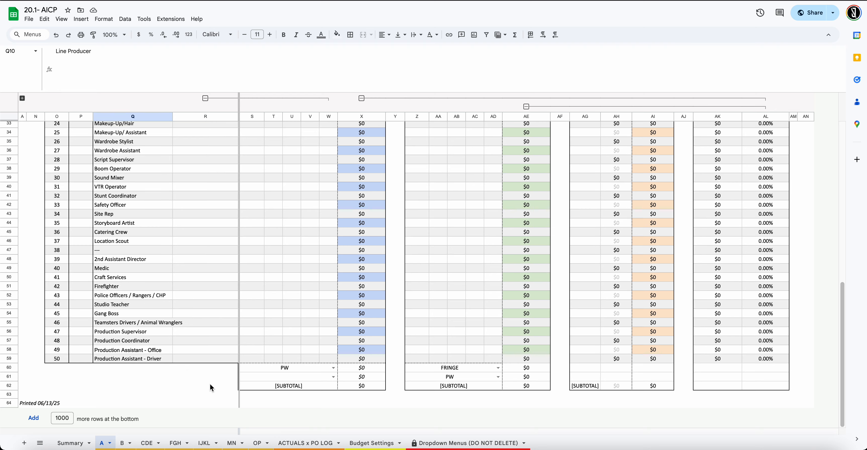
scroll(210, 385, "up", 10)
scroll(282, 367, "down", 10)
left_click(126, 442)
scroll(134, 401, "down", 10)
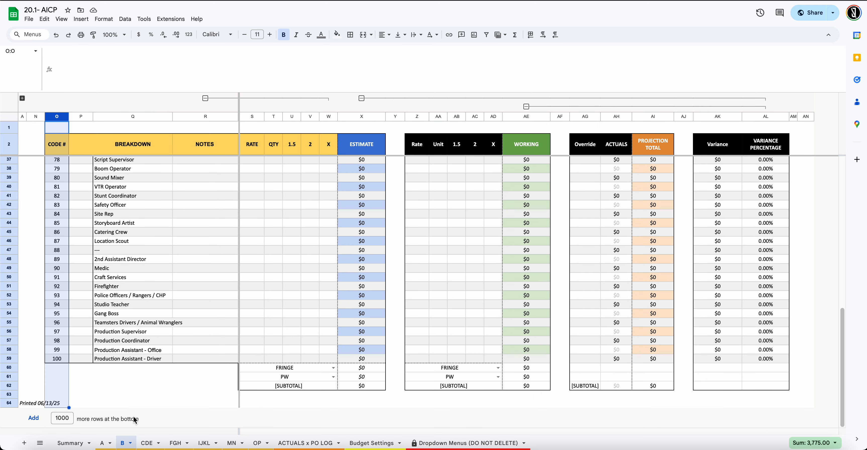
left_click(153, 442)
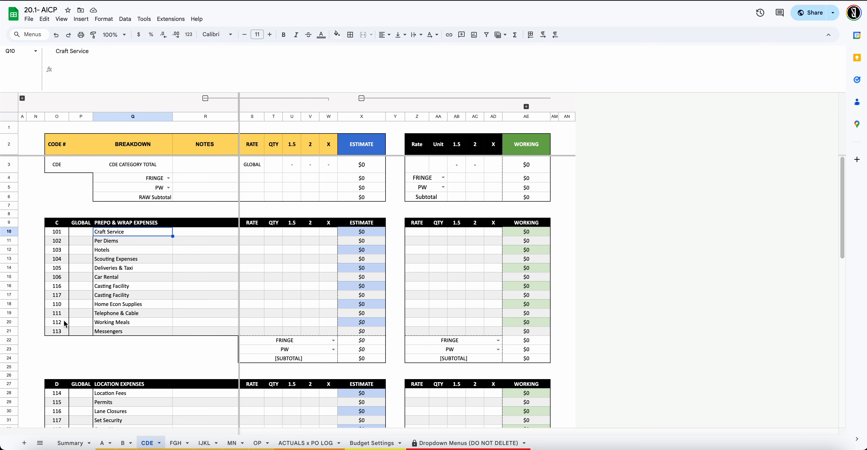
Insert a blank row below the Working Meals row on CDE, then undo the insertion
left_click(8, 331)
right_click(8, 331)
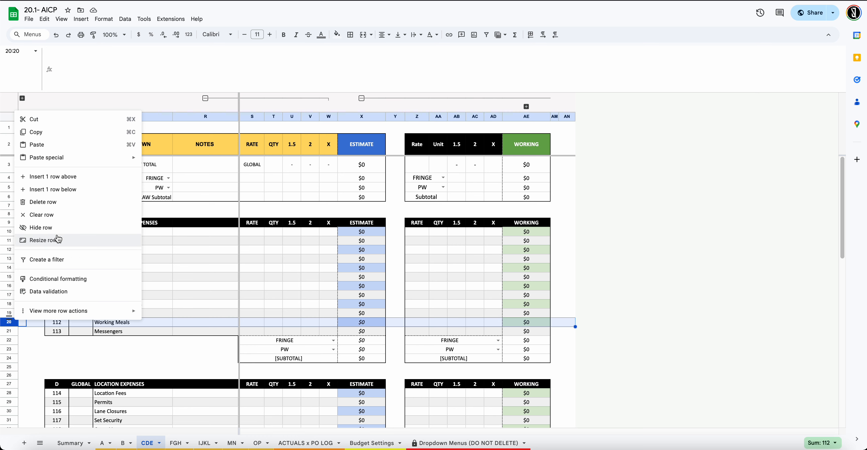
left_click(65, 191)
left_click(66, 338)
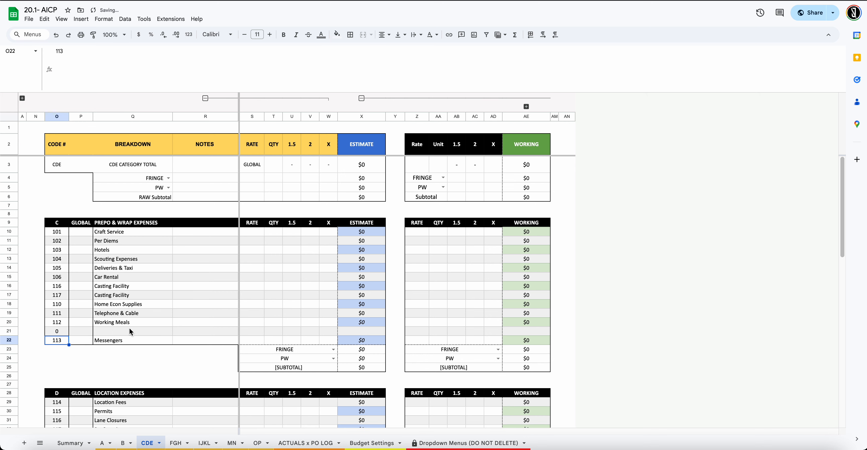
key("Up")
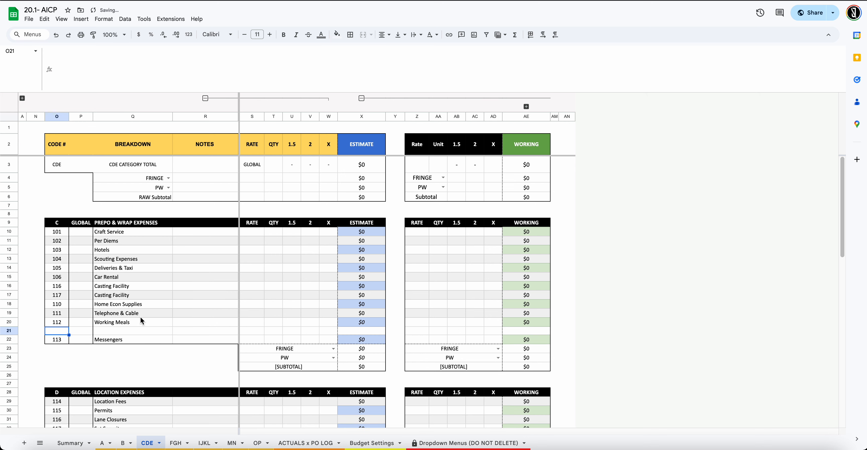
key("ctrl+z")
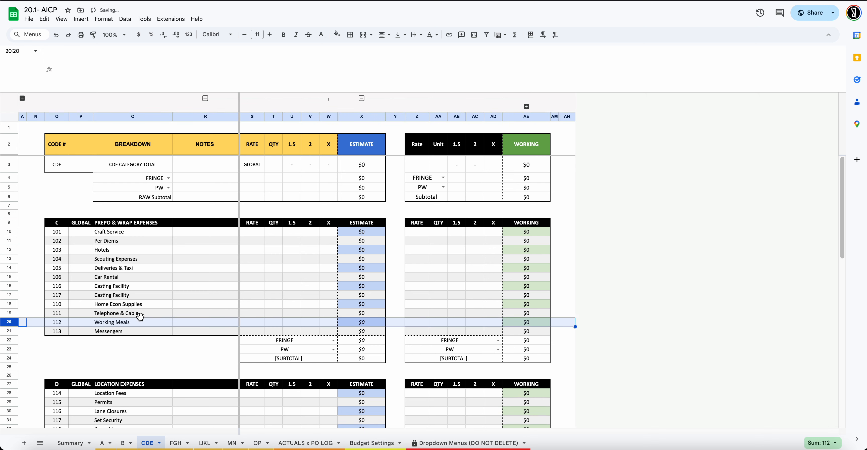
left_click(195, 275)
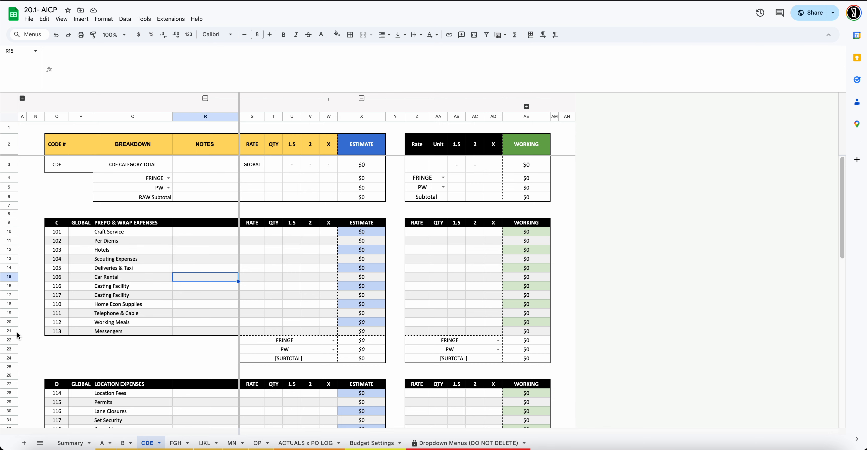
Scroll the unchanged CDE sheet and return to ACTUALS x PO LOG
scroll(240, 336, "down", 1)
scroll(240, 335, "up", 1)
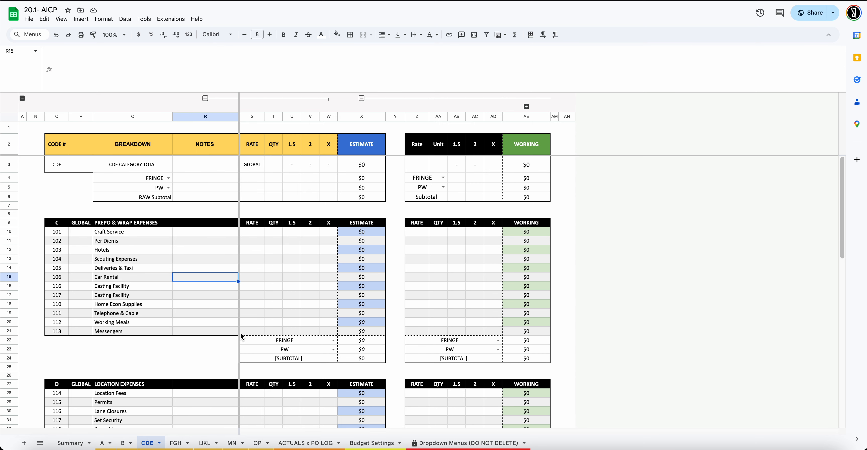
scroll(217, 298, "down", 5)
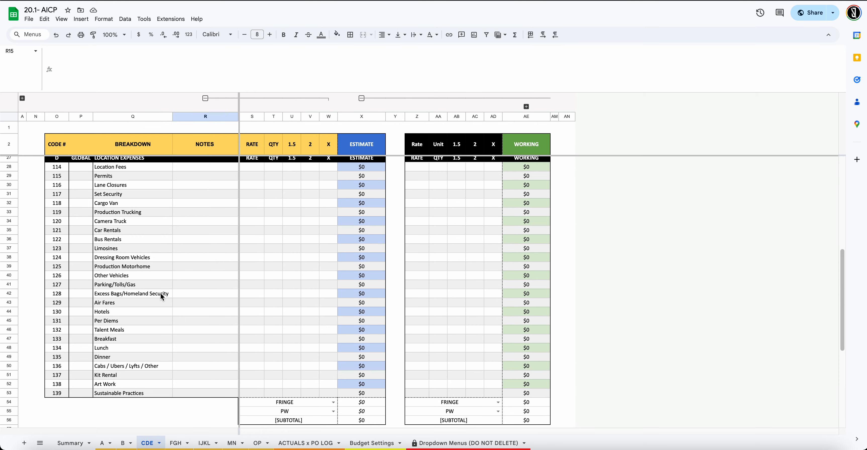
scroll(165, 294, "up", 5)
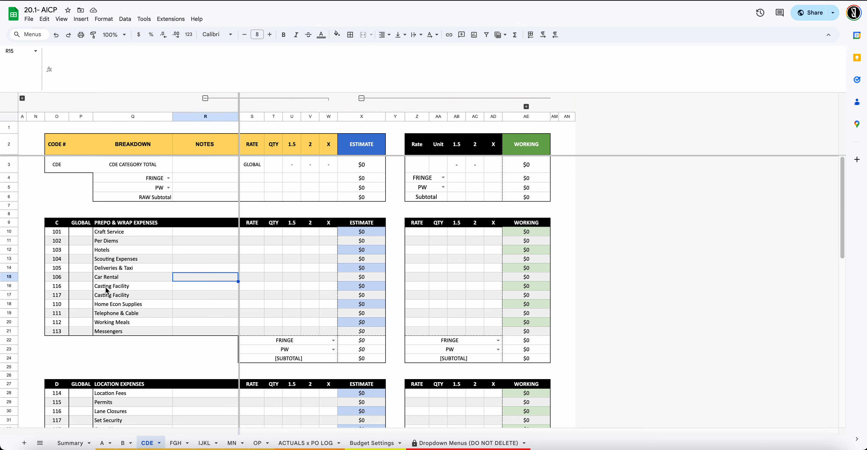
left_click(305, 442)
Check an Account dropdown's choices without picking, glance at Budget Settings, and return to Dropdown Menus
scroll(243, 290, "up", 3)
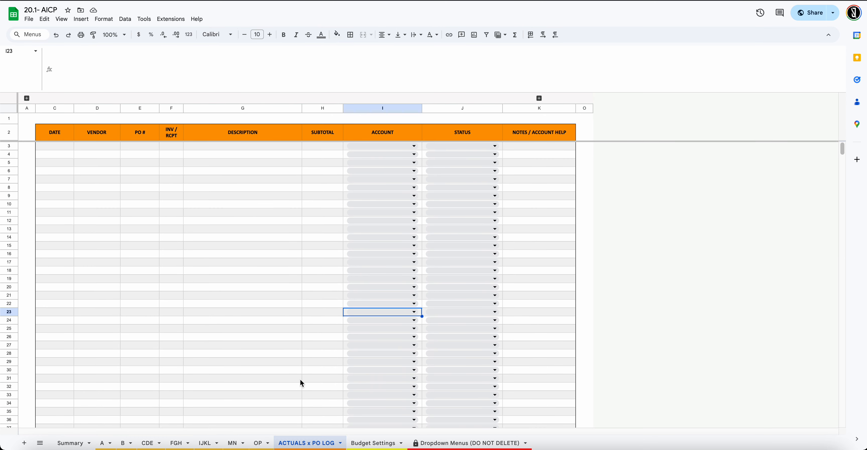
left_click(376, 250)
scroll(377, 300, "down", 3)
left_click(297, 279)
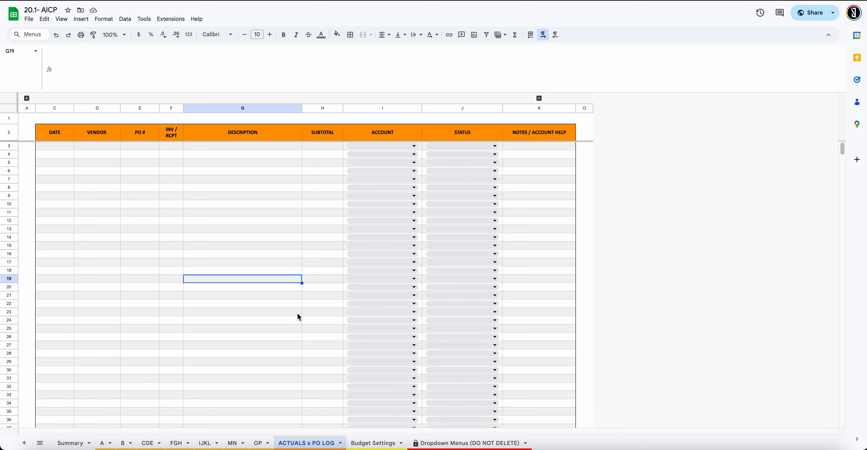
left_click(389, 441)
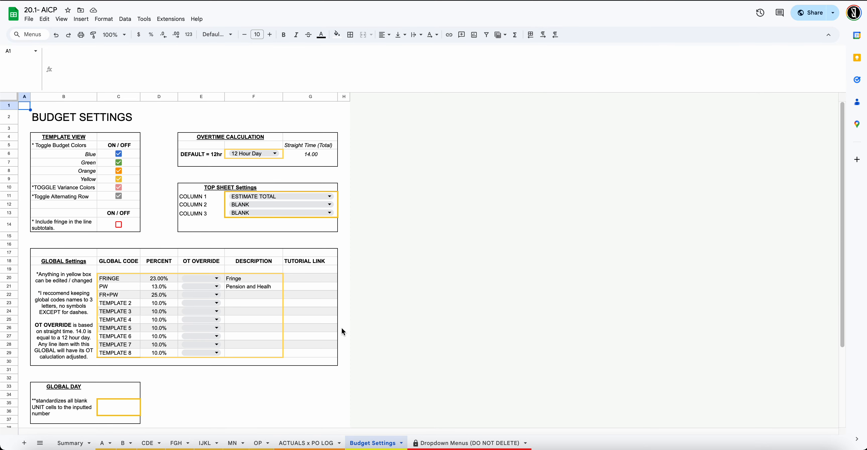
scroll(342, 327, "down", 3)
left_click(466, 442)
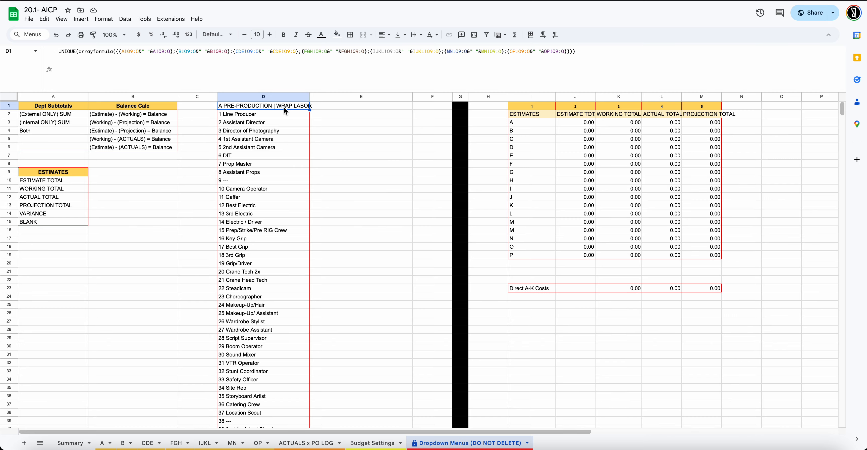
scroll(284, 111, "down", 15)
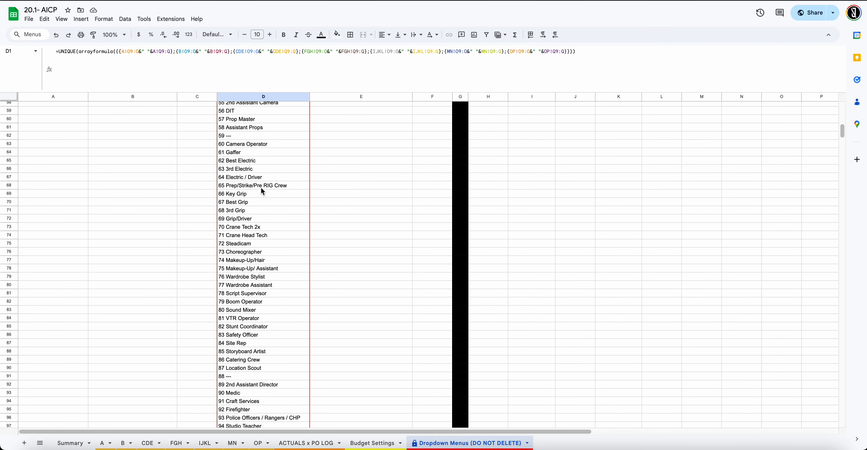
scroll(261, 188, "down", 3)
scroll(254, 176, "up", 20)
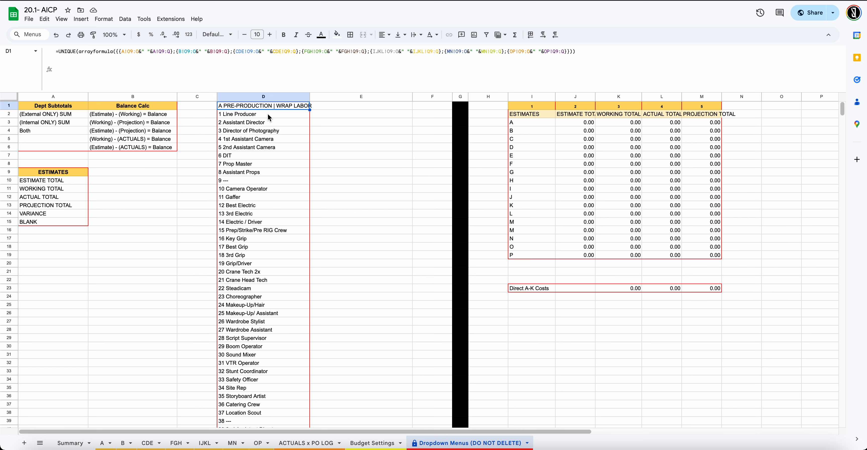
left_click(328, 106)
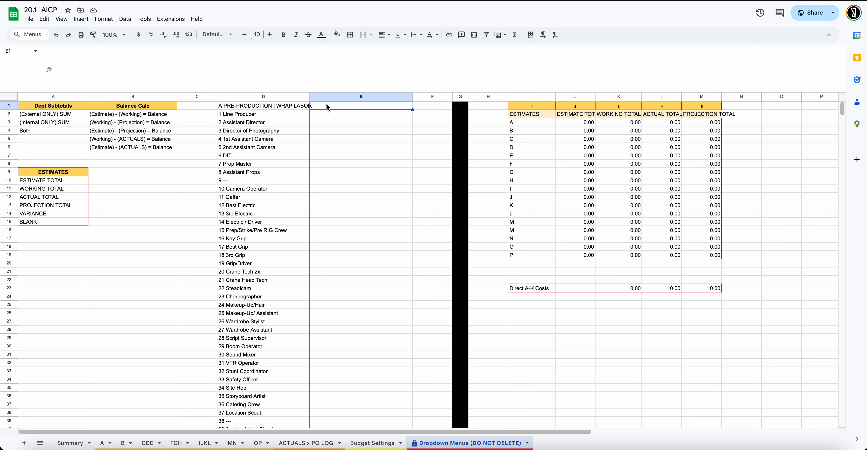
left_click(287, 107)
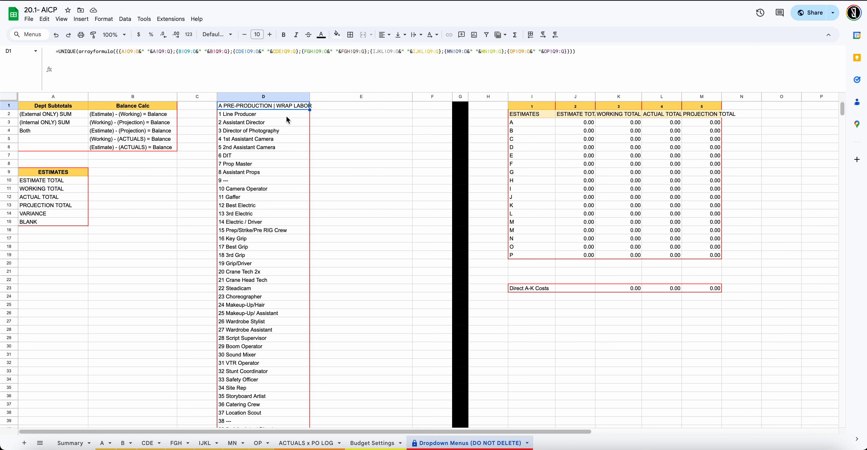
left_click(289, 116)
left_click(323, 117)
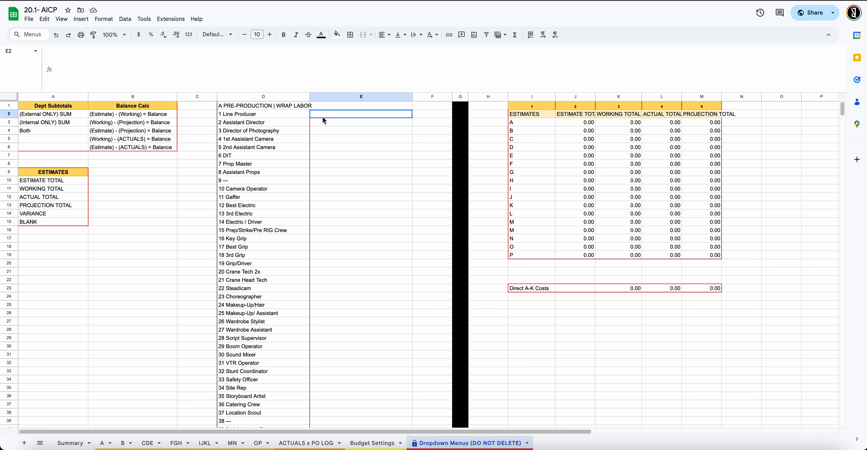
left_click(291, 114)
left_click(291, 107)
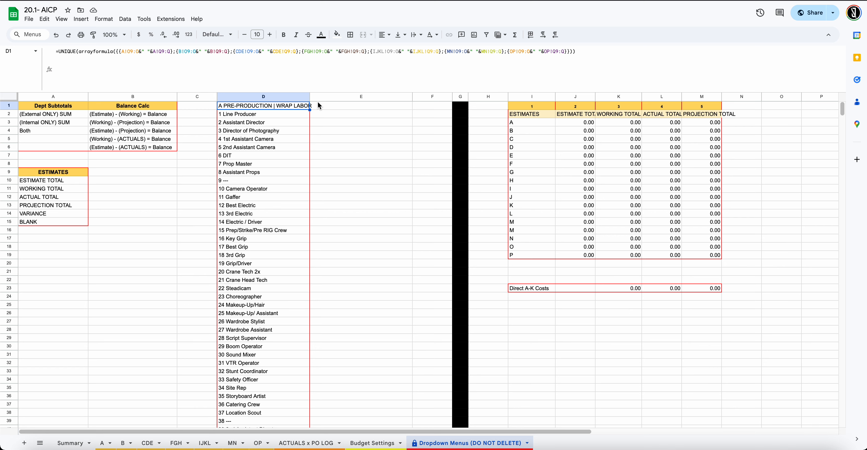
left_click(330, 107)
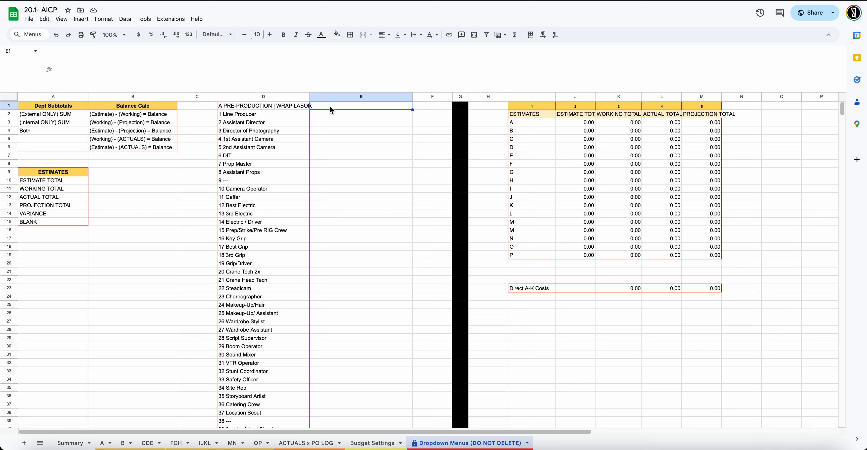
Start E1's formula with =ARRAYFORMULA( and scroll through column D's account list and back
type("=array")
key("Tab")
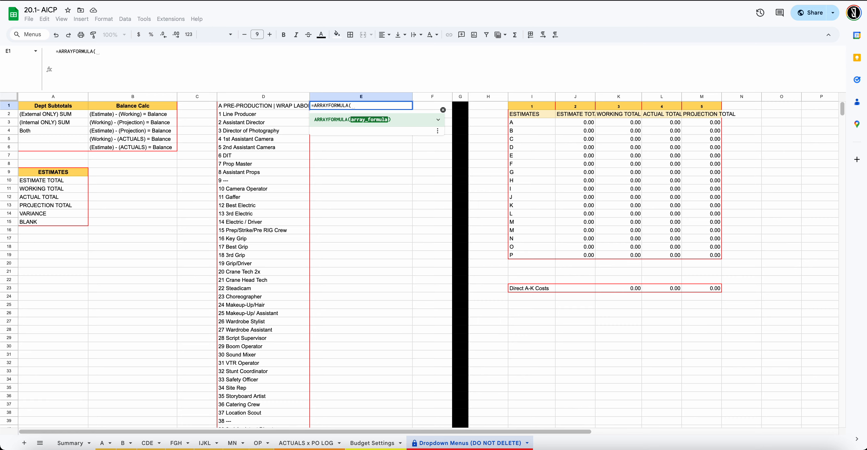
scroll(250, 113, "down", 20)
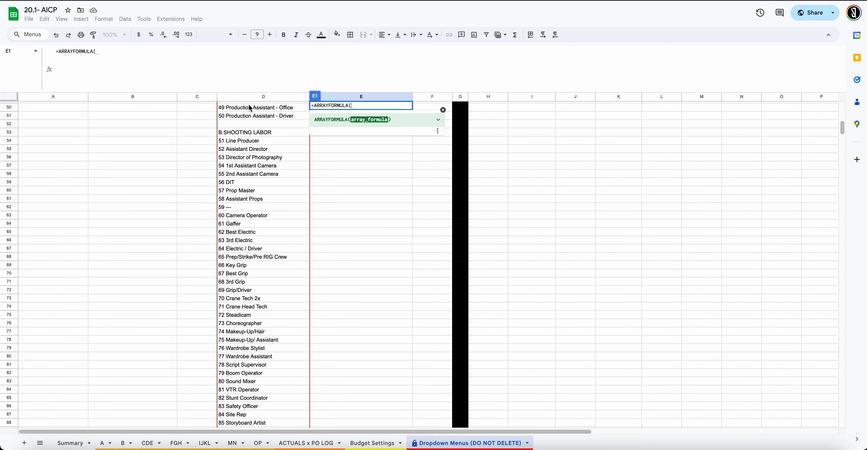
scroll(247, 122, "down", 12)
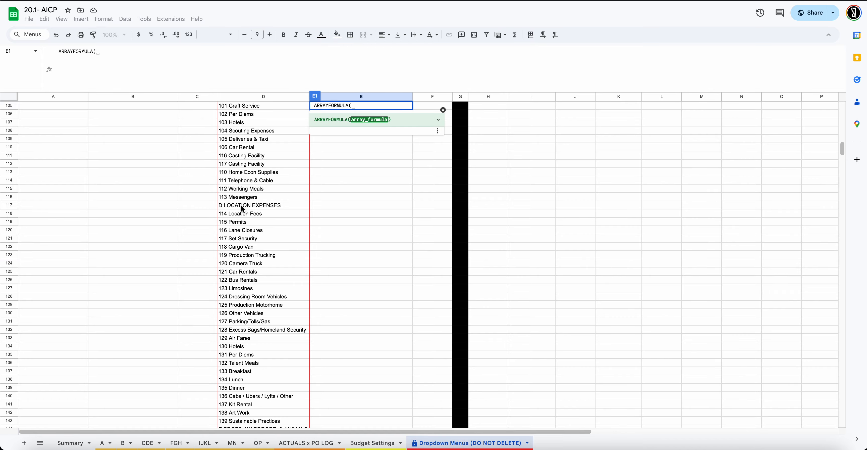
scroll(242, 206, "down", 15)
scroll(224, 206, "up", 20)
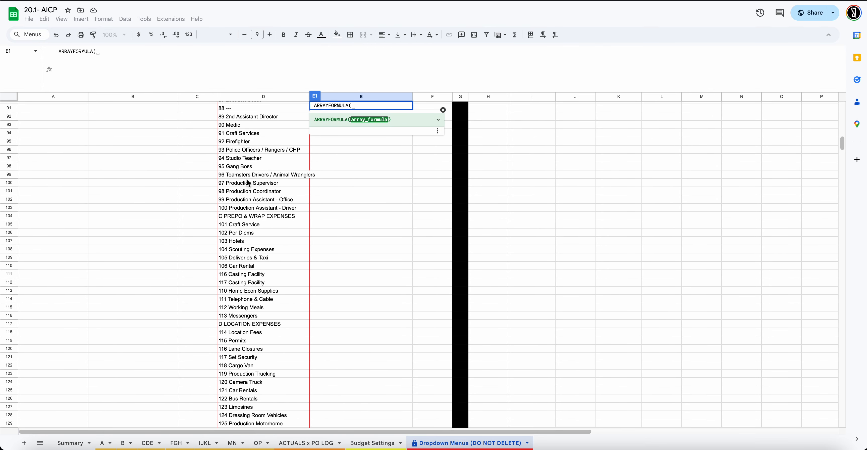
scroll(249, 184, "up", 20)
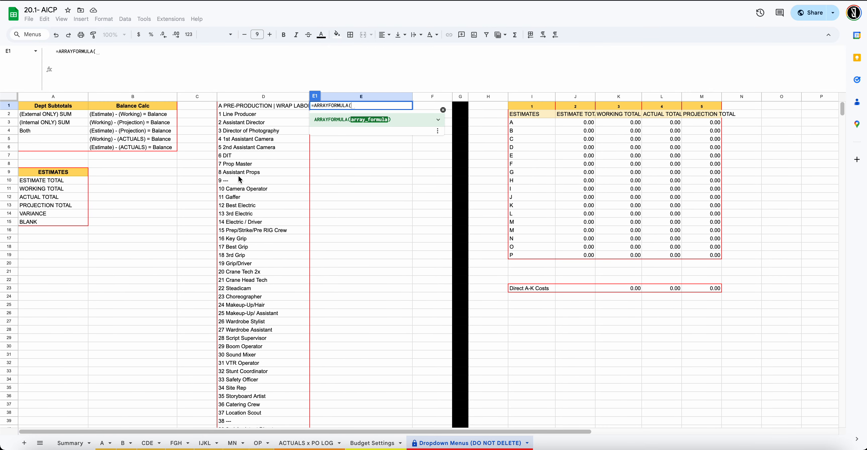
scroll(240, 179, "down", 10)
scroll(240, 179, "down", 5)
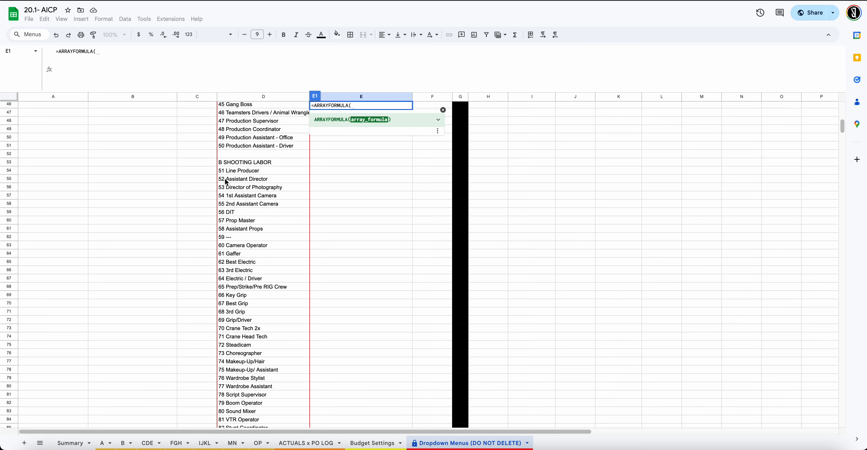
scroll(227, 176, "up", 15)
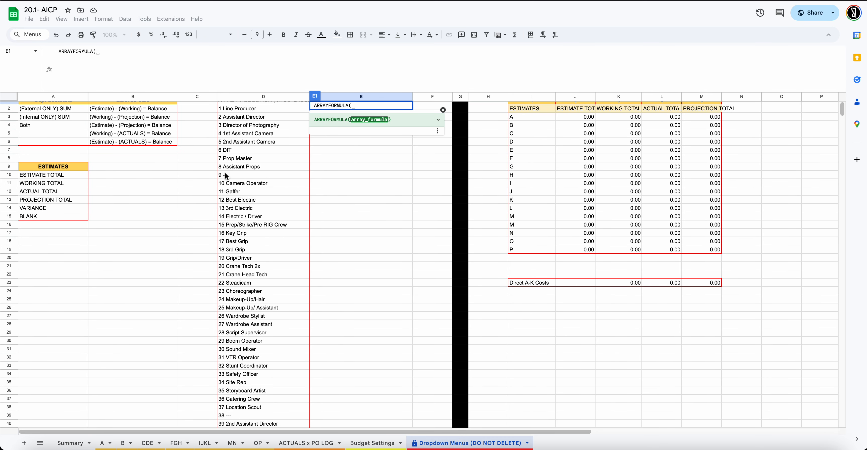
scroll(190, 143, "up", 1)
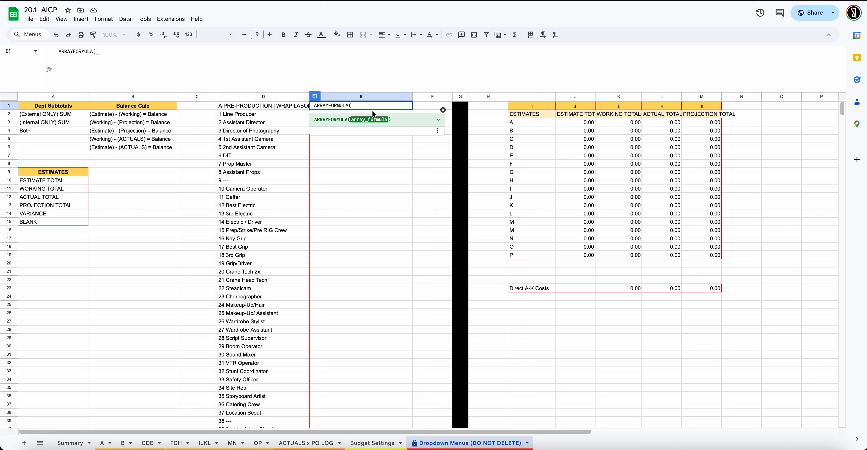
Extend E1's formula with if(left(D1:D,1) to read each account's first character
type("if")
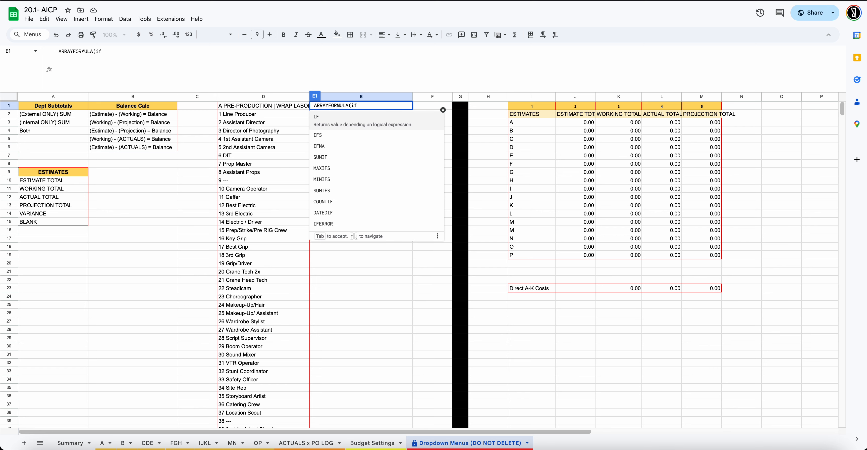
type("(")
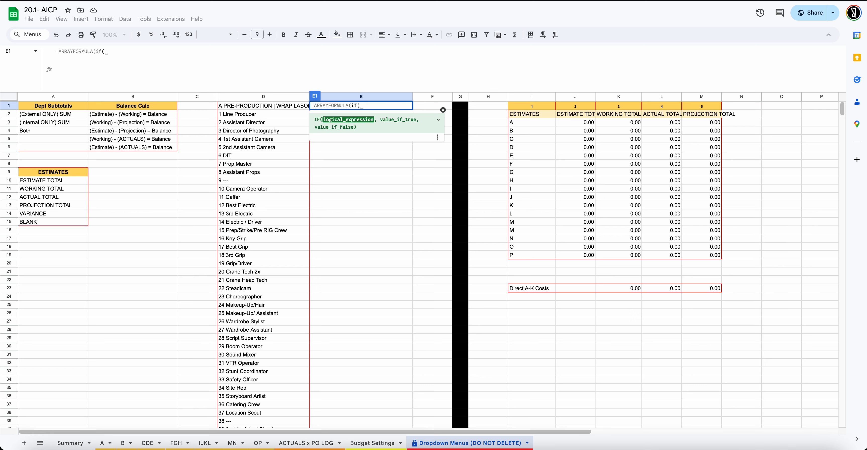
type("left(")
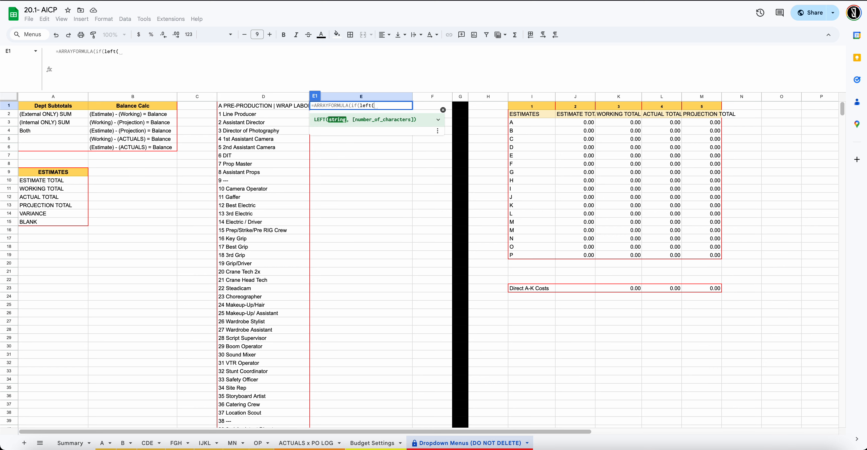
type("D1:D)")
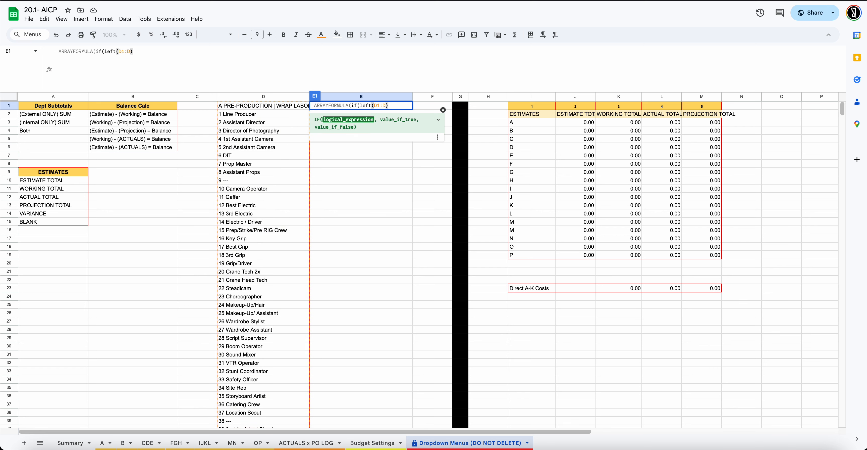
key("BackSpace")
type(",")
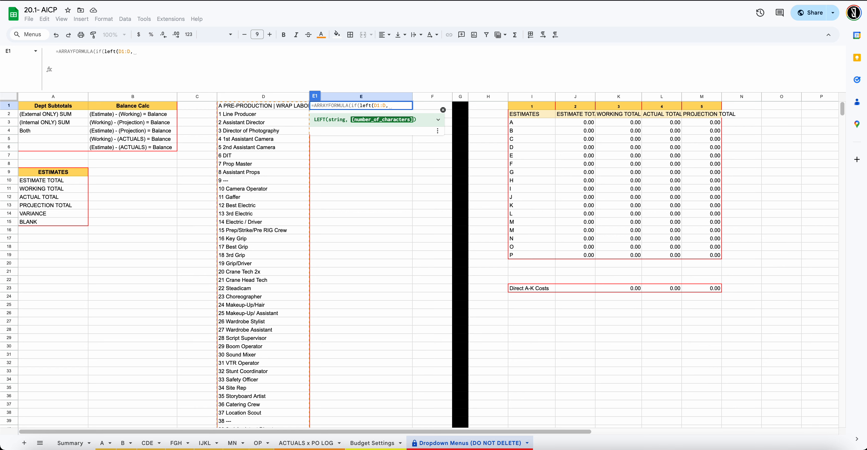
type("1)")
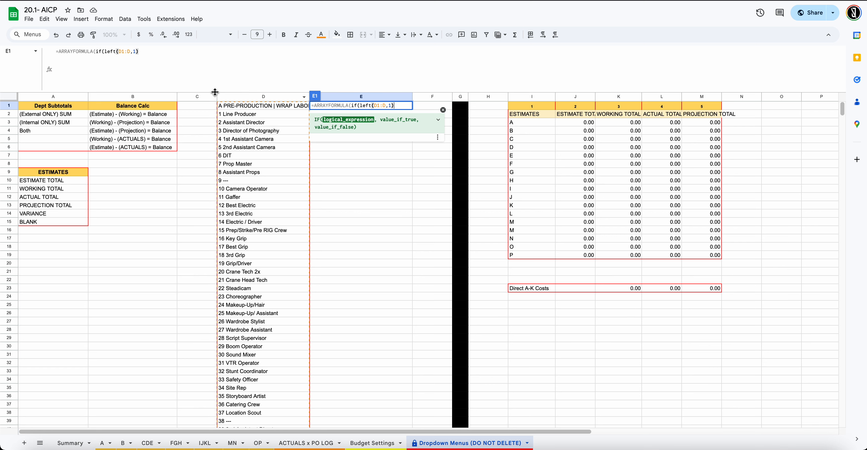
left_click(106, 54)
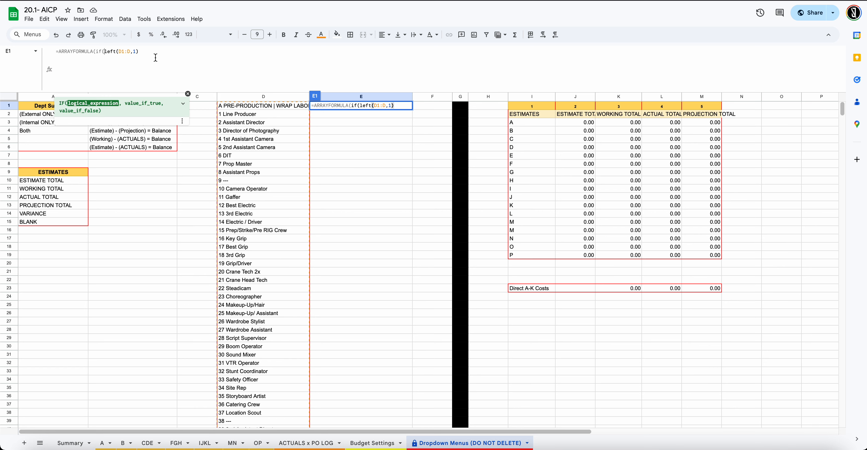
Move the left() test onto a second formula line and wrap it in Value(...)
key("alt+Return")
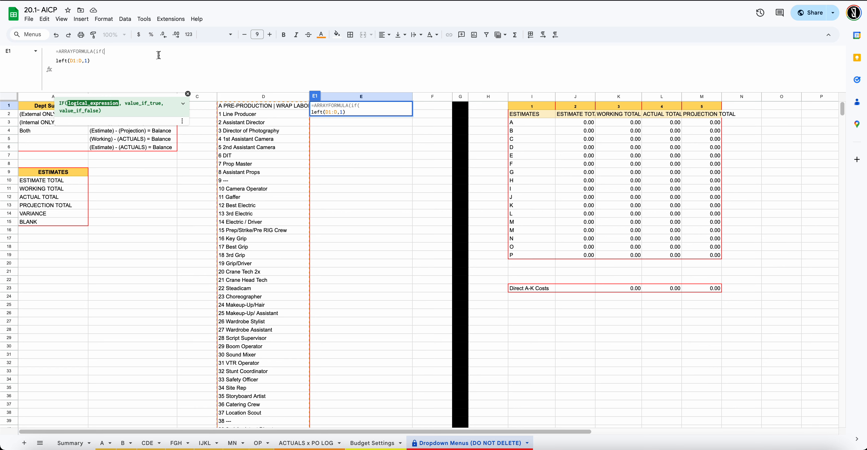
left_click(57, 61)
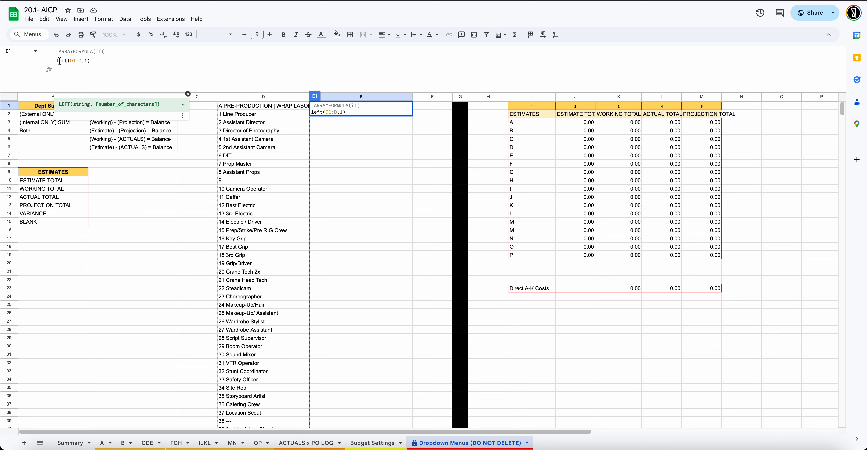
key("Left")
key("Left")
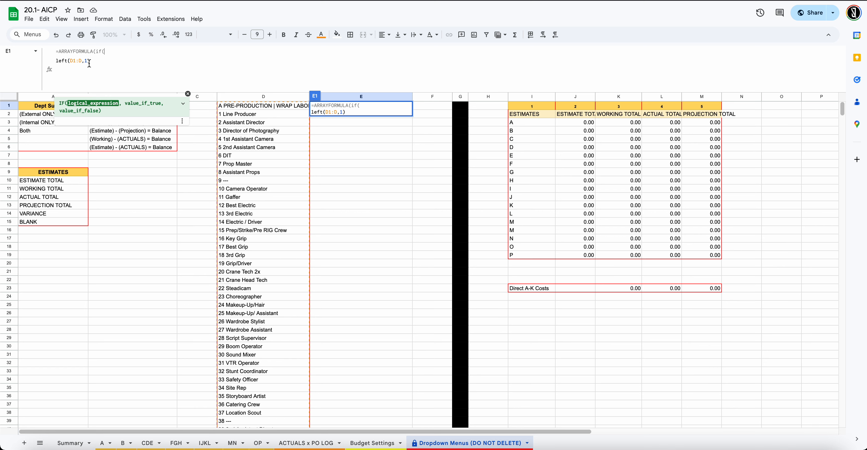
left_click(57, 62)
key("Left")
left_click(59, 62)
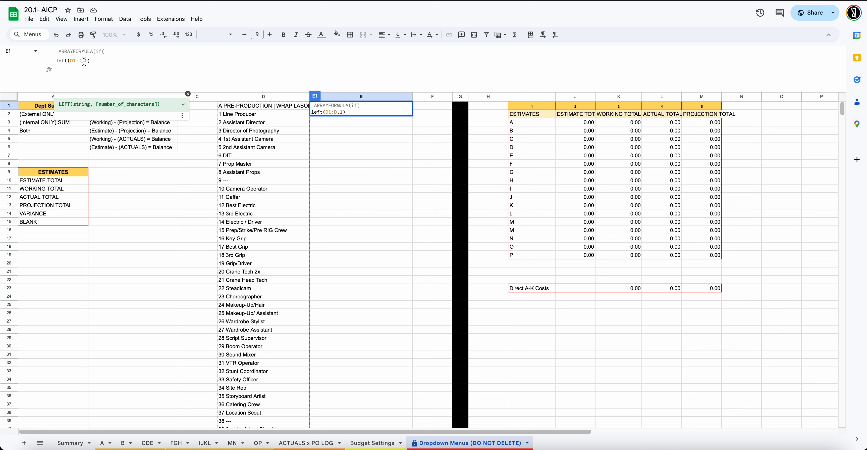
key("Left")
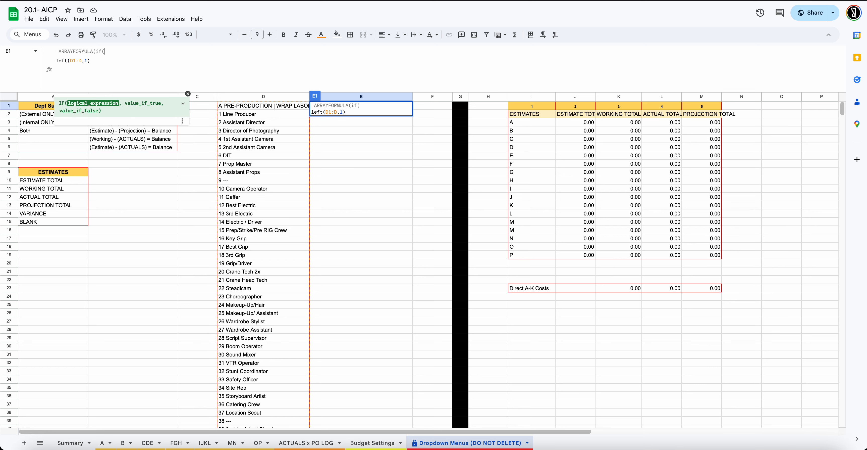
key("Right")
type("Value(")
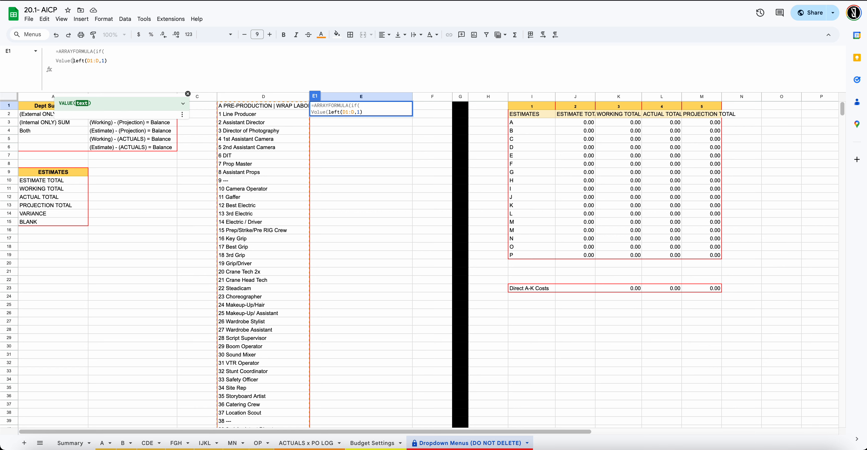
key("Right")
key("Right")
key("Right")
key("Right")
key("Right")
key("Right")
key("Right")
key("Right")
key("Right")
key("Right")
key("Right")
key("Right")
type(")")
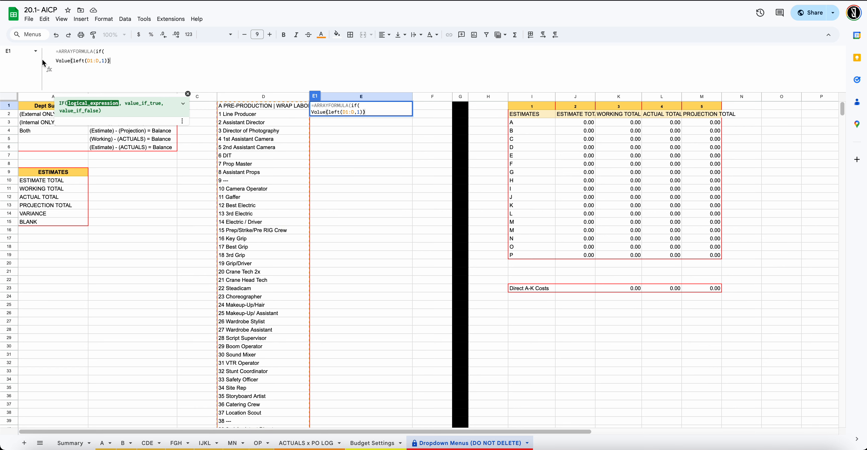
Wrap it in isnumber(...)=TRUE, return 1 or "ERROR", and commit the E1 formula
left_click(58, 61)
key("Left")
type("isnu")
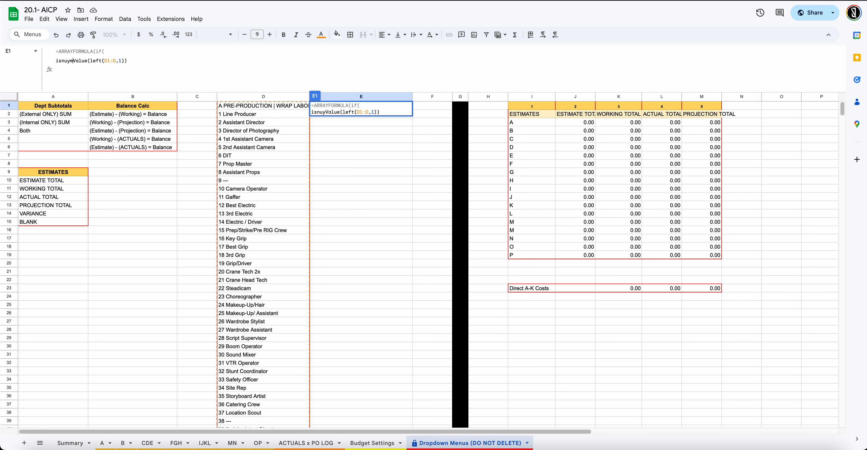
type("mber(")
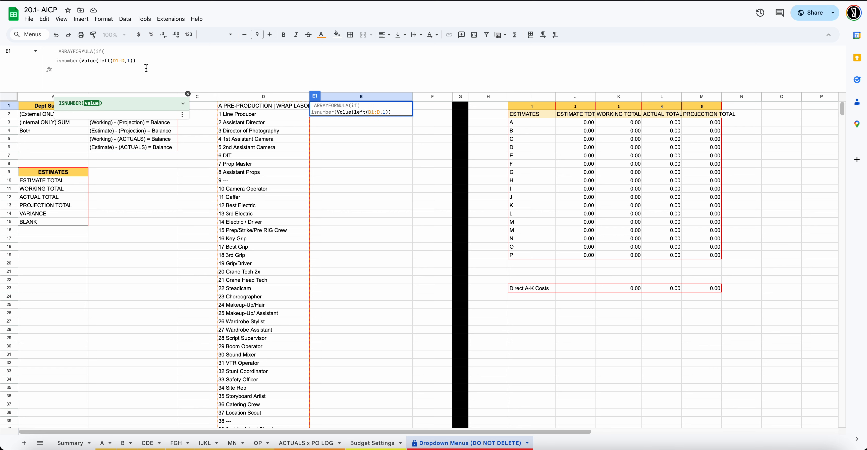
left_click(141, 60)
type(")=")
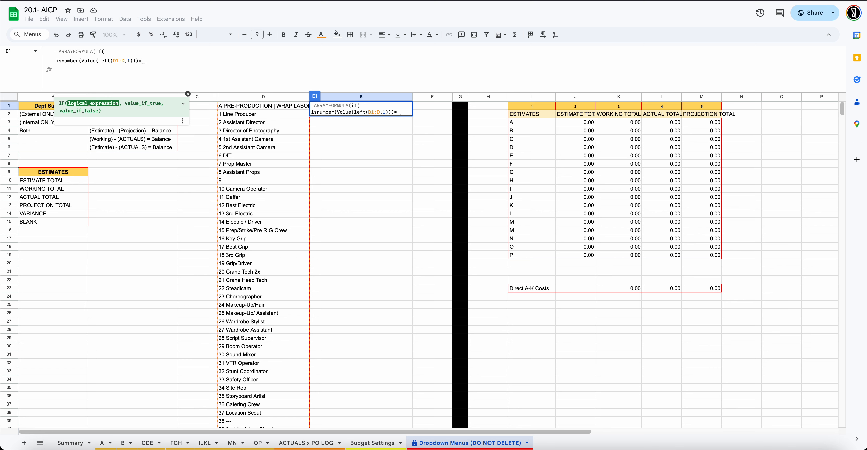
type("TRUE")
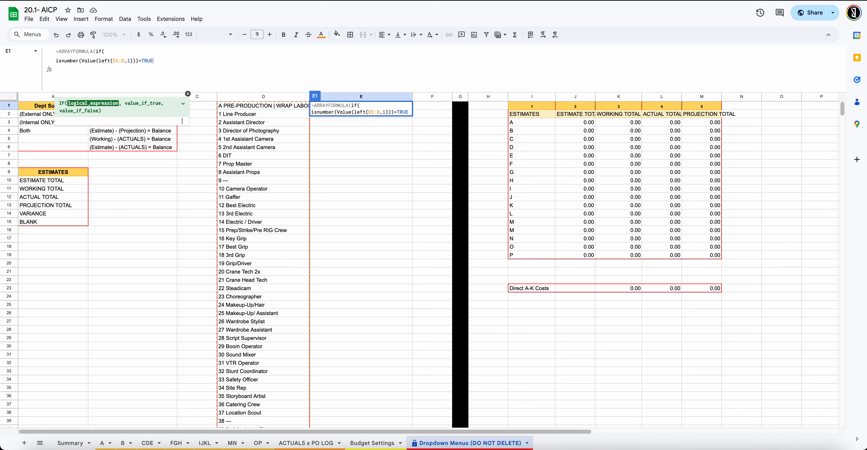
type(",\"")
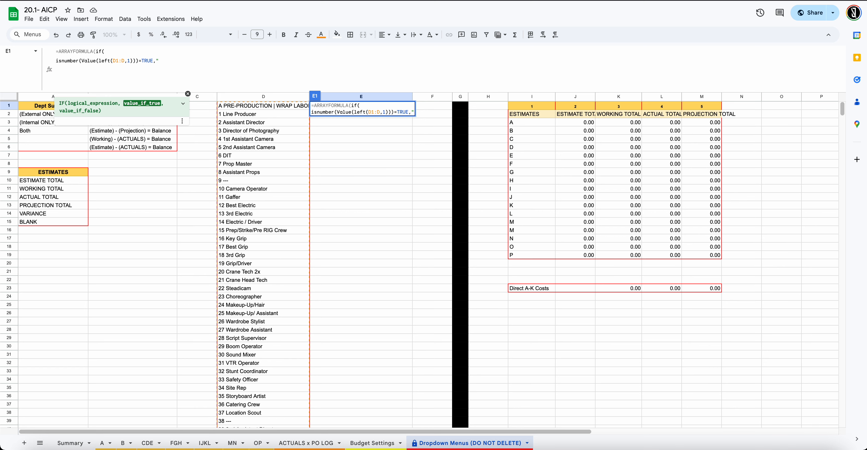
key("BackSpace")
type("1,")
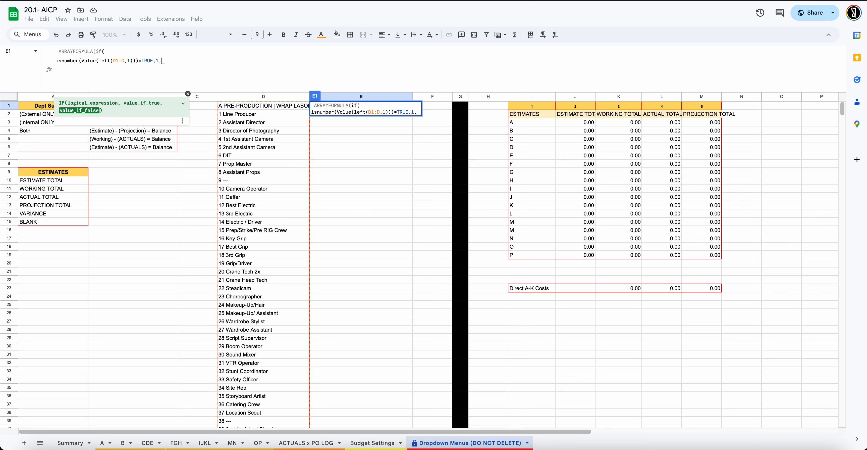
type("\"\"")
key("BackSpace")
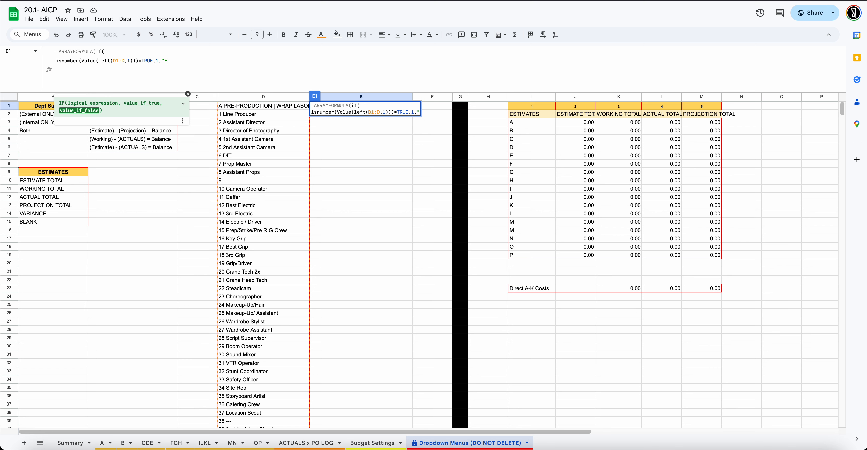
type("ERRP")
key("BackSpace")
type("OR\")")
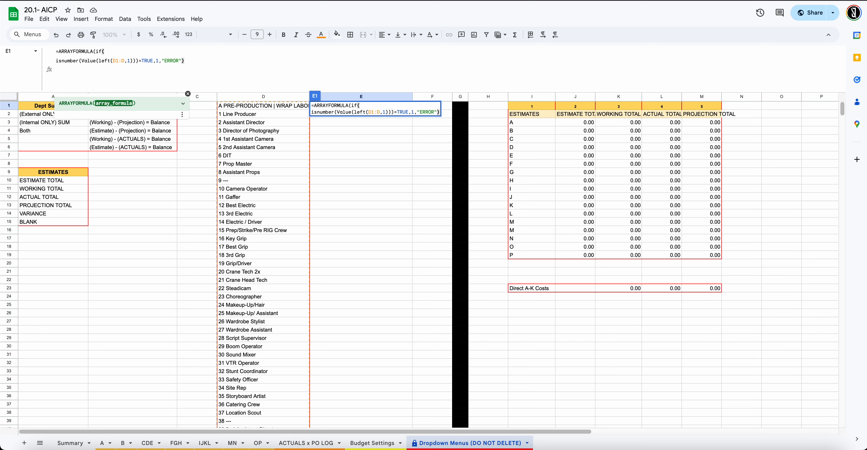
type(")")
key("Return")
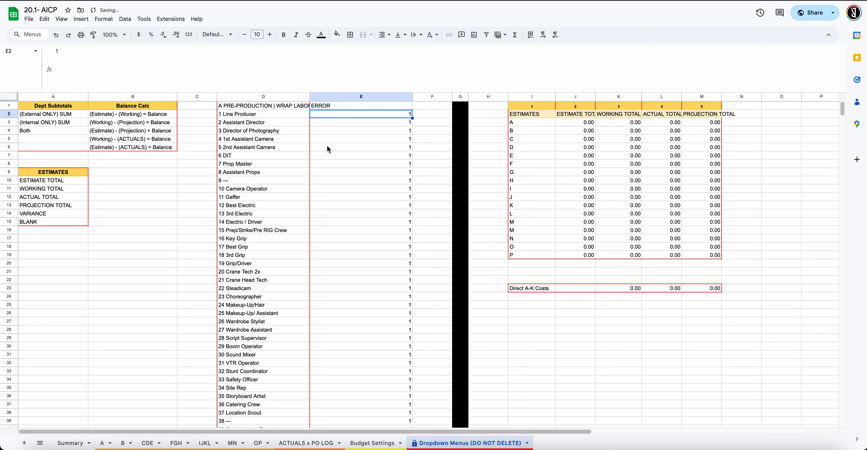
left_click(341, 106)
scroll(336, 144, "down", 10)
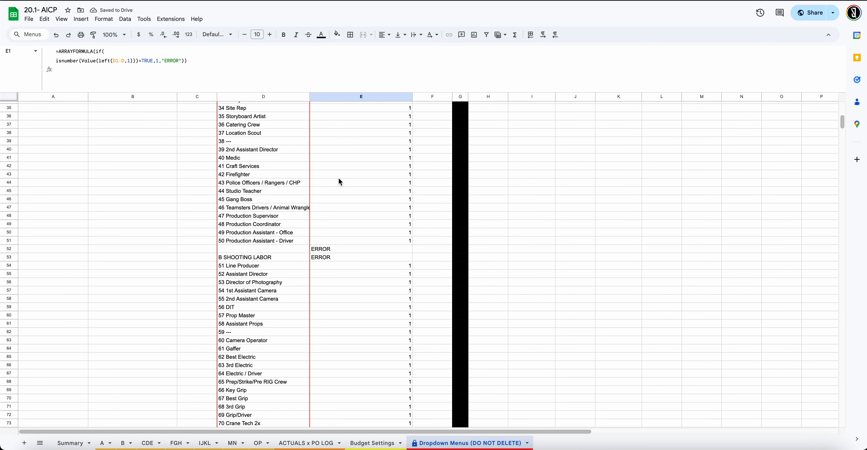
scroll(340, 182, "down", 4)
left_click_drag(324, 154, 327, 162)
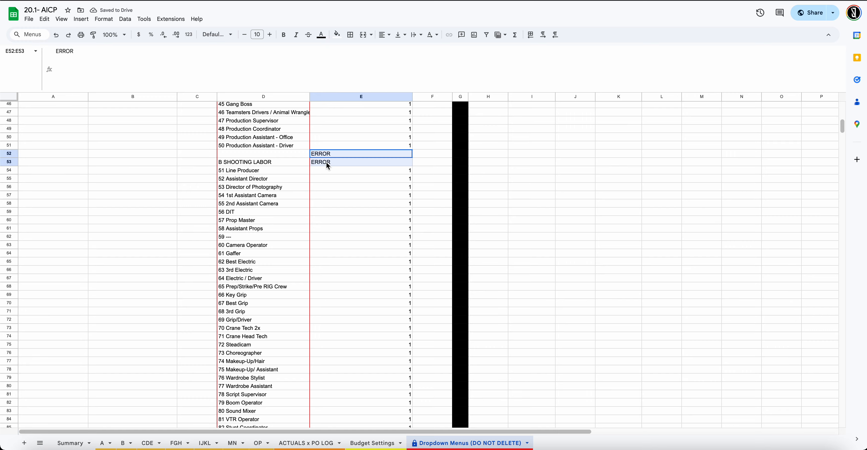
left_click(278, 157)
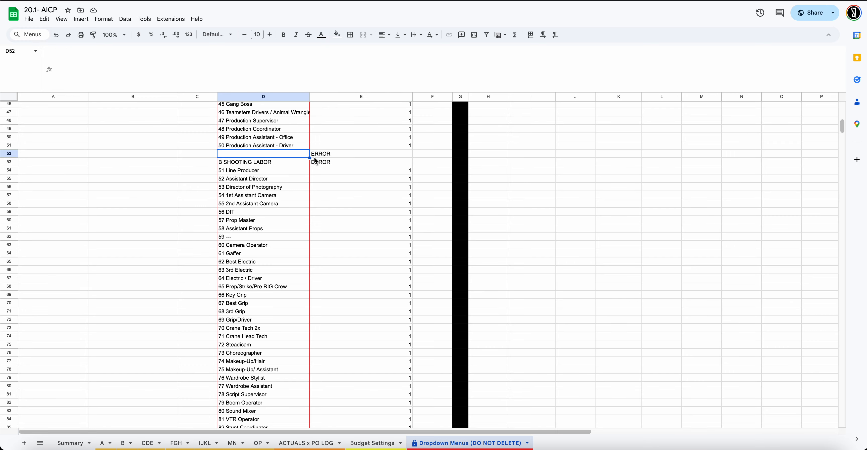
scroll(315, 161, "down", 15)
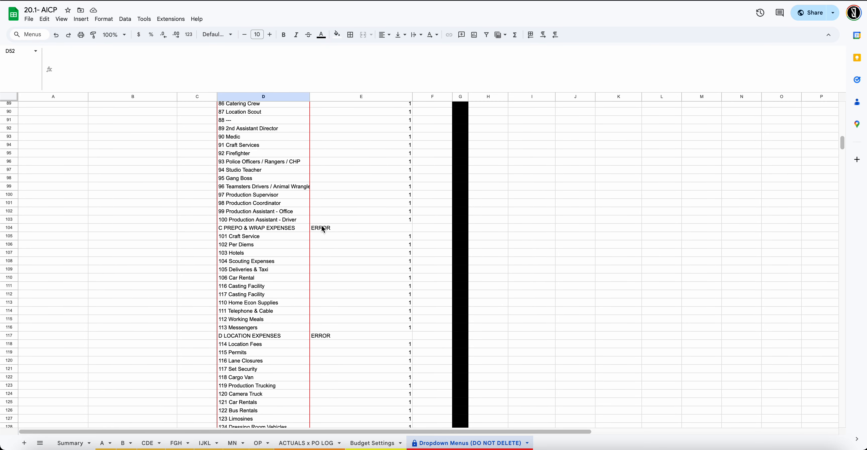
scroll(323, 229, "down", 15)
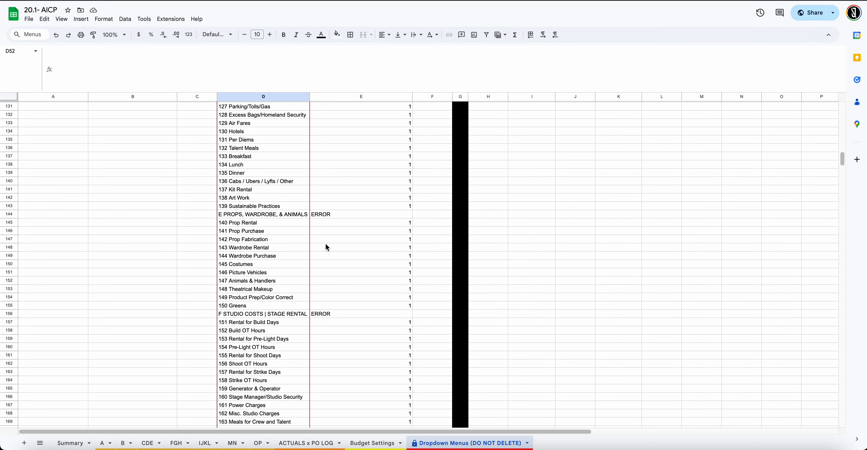
scroll(326, 244, "down", 20)
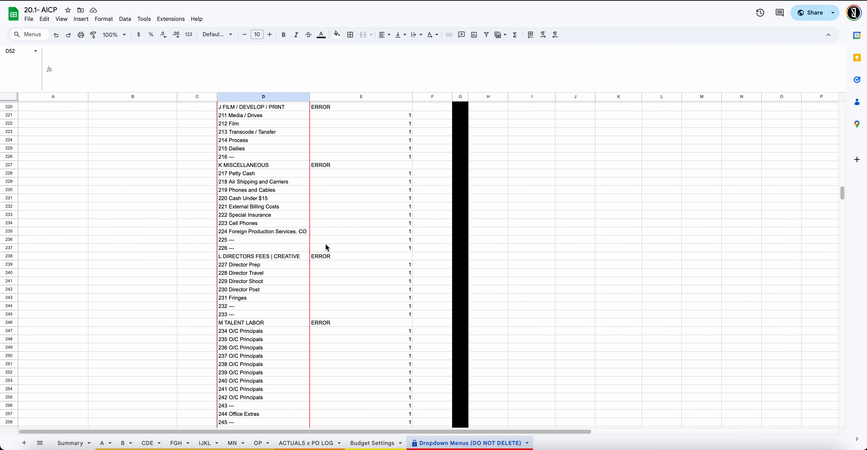
scroll(326, 244, "down", 20)
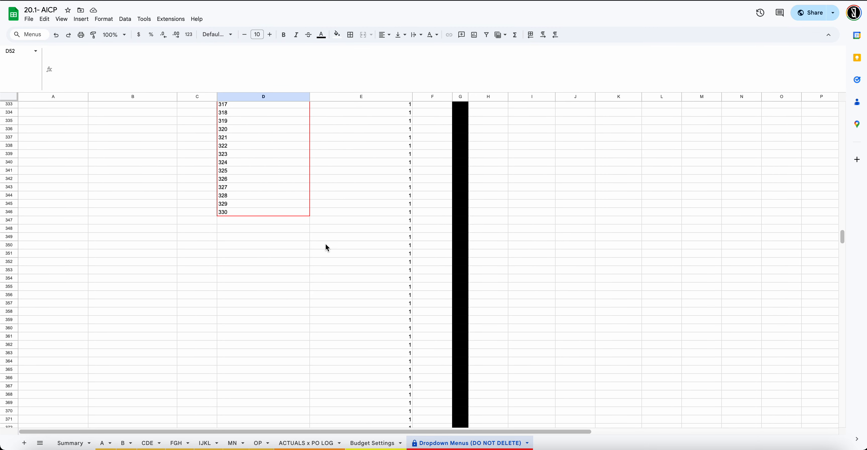
scroll(325, 244, "up", 20)
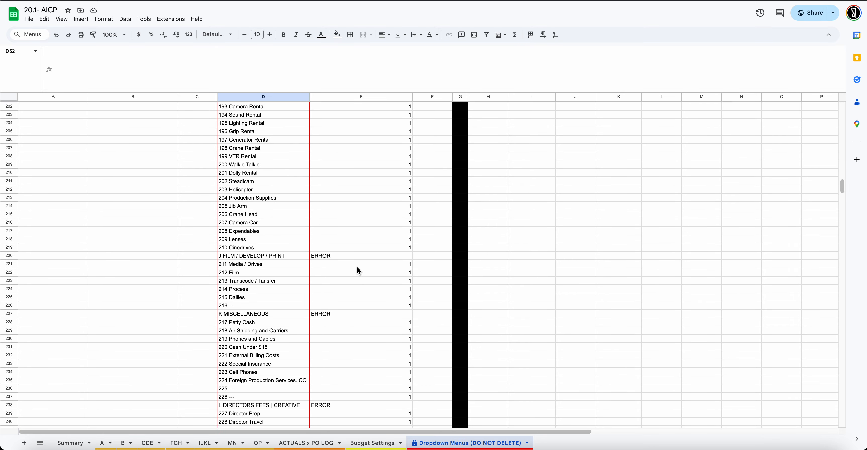
scroll(358, 267, "up", 20)
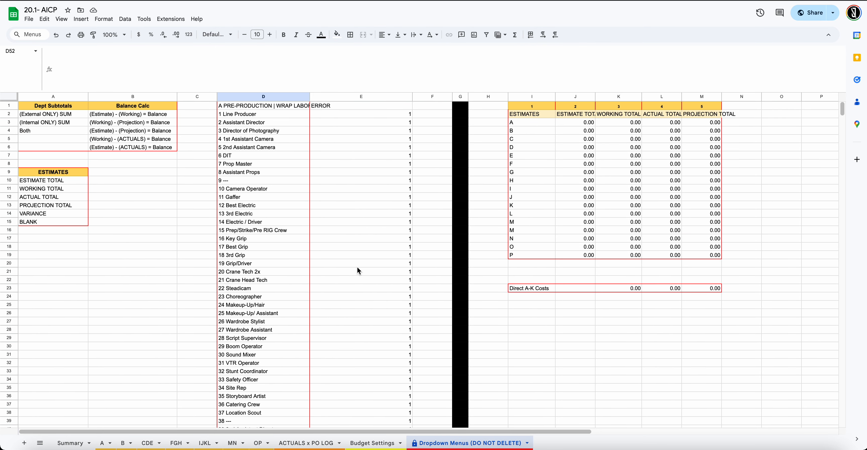
Compare E1's check formula with D1's UNIQUE formula, then insert 1 after TRUE in E1
left_click(364, 106)
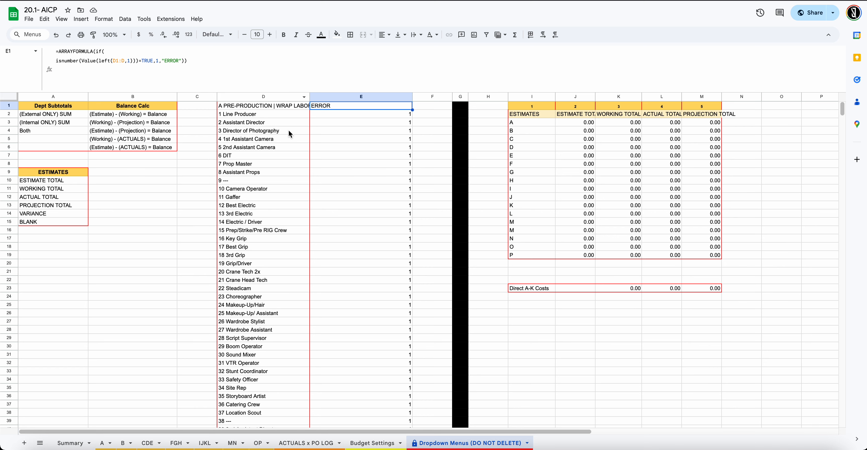
left_click(283, 109)
left_click(346, 108)
left_click(158, 60)
type("1")
Inspect column D's blank and '---' rows around D52, then go to the ACTUALS x PO LOG sheet
scroll(256, 202, "down", 15)
scroll(255, 203, "up", 5)
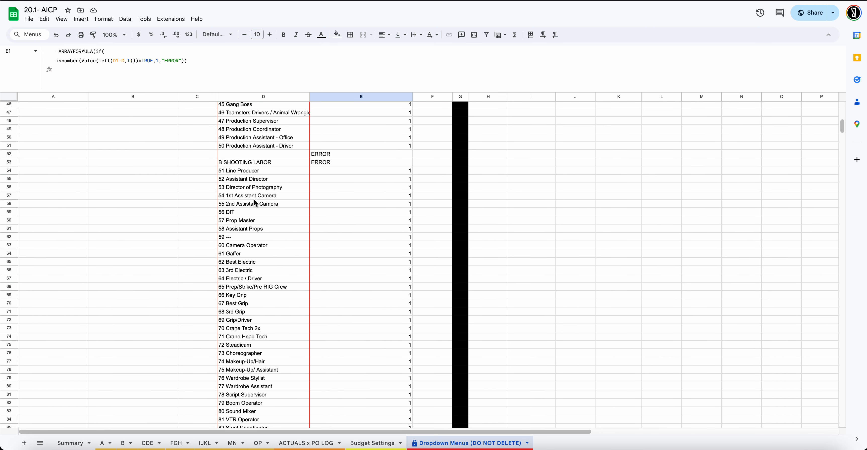
left_click(237, 189)
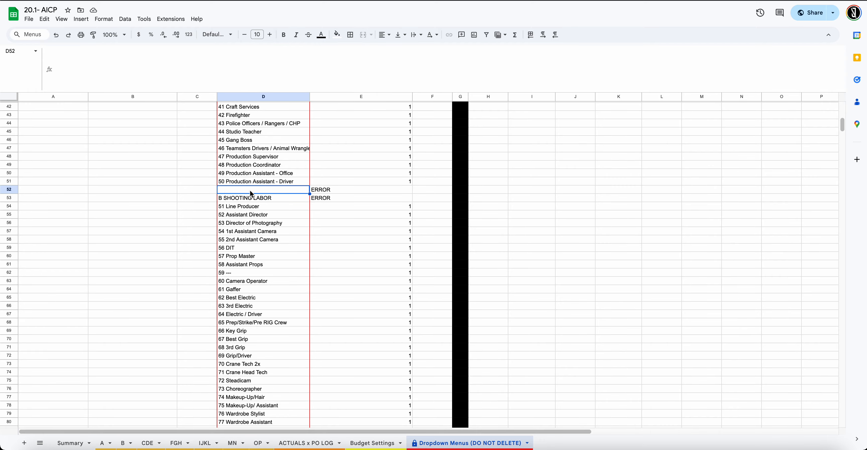
scroll(261, 193, "down", 20)
scroll(263, 197, "down", 8)
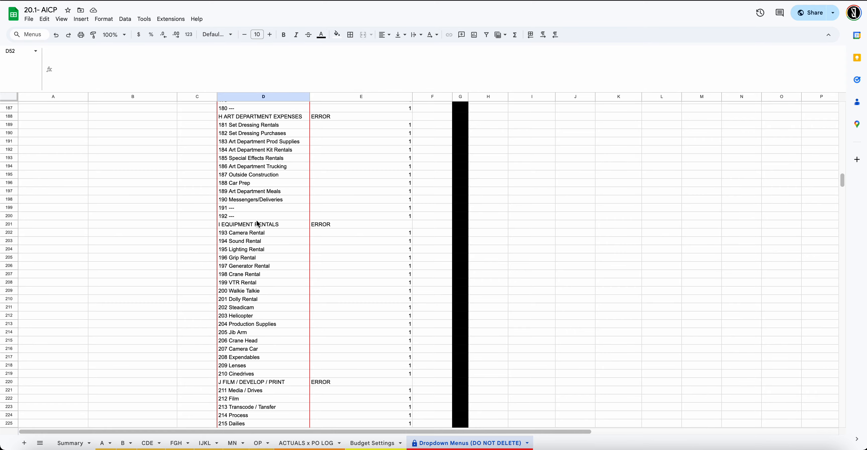
left_click_drag(257, 218, 258, 206)
scroll(257, 207, "down", 10)
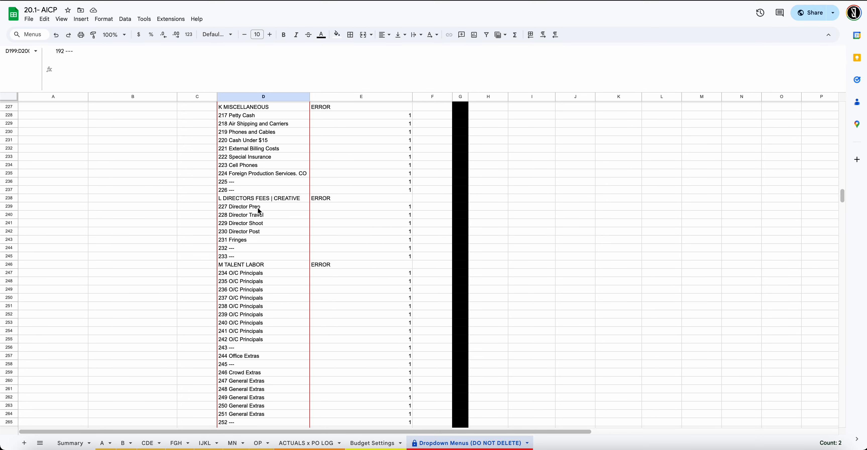
scroll(259, 210, "down", 20)
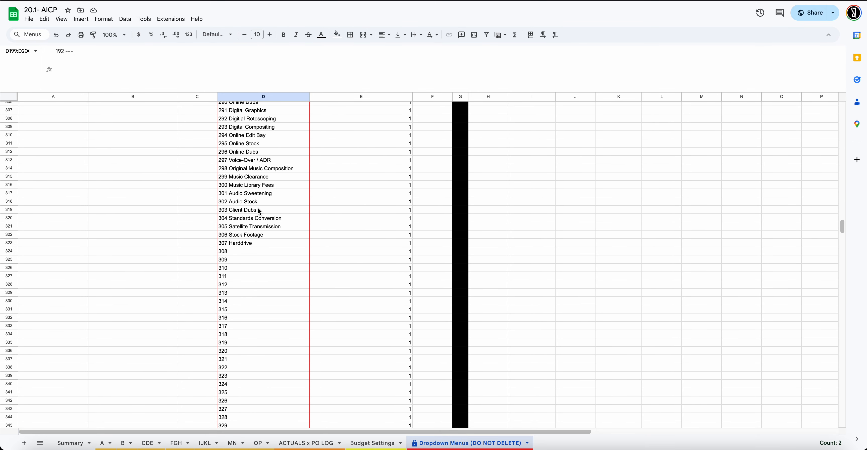
scroll(259, 208, "up", 20)
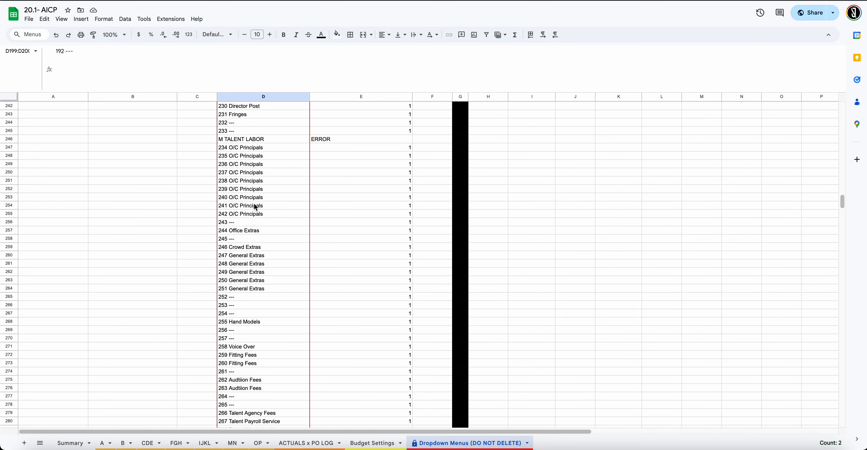
scroll(253, 201, "up", 20)
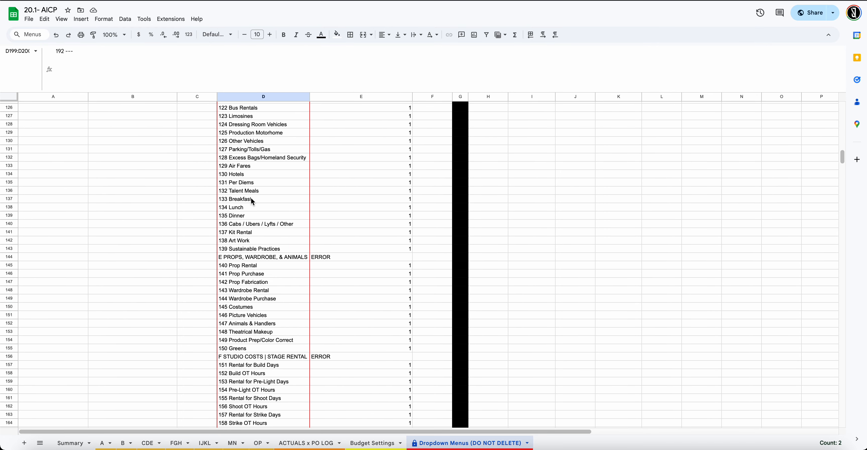
scroll(252, 201, "up", 17)
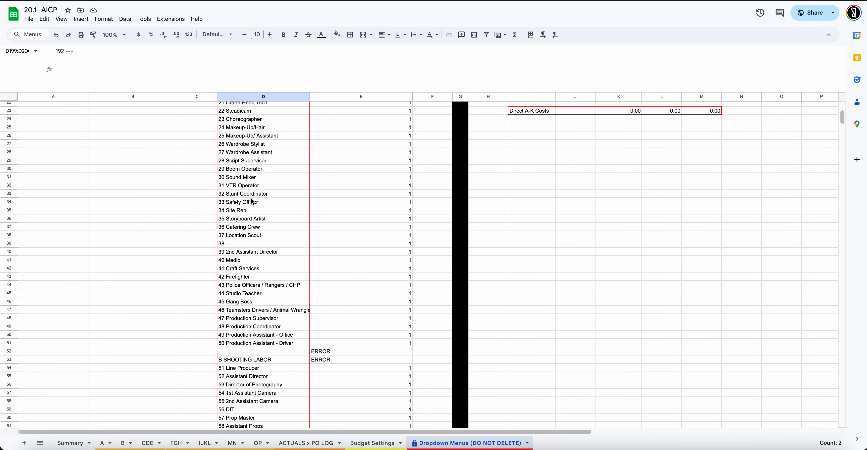
scroll(260, 295, "down", 2)
left_click(258, 262)
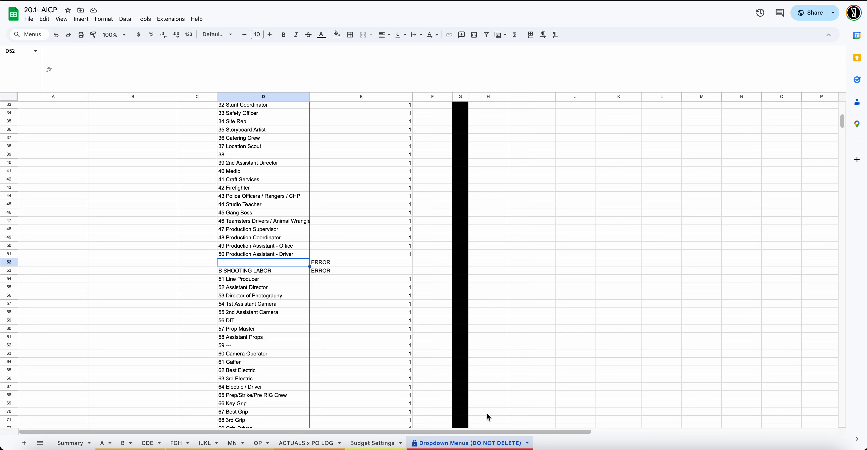
left_click(308, 443)
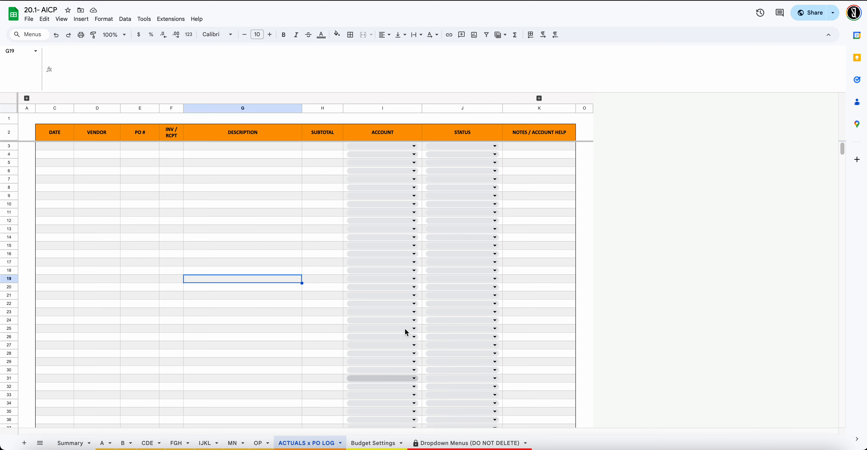
Review the full I4 Account dropdown list, then return to the Dropdown Menus (DO NOT DELETE) sheet
left_click(413, 155)
scroll(418, 236, "down", 15)
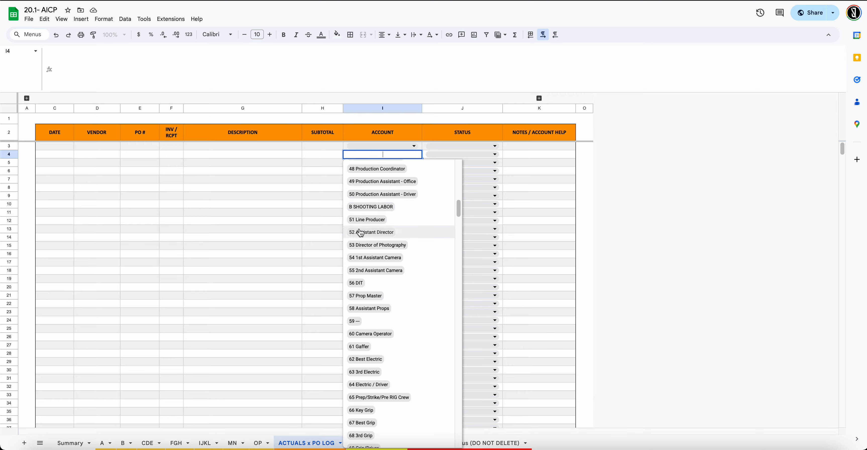
scroll(367, 219, "up", 3)
scroll(442, 266, "down", 7)
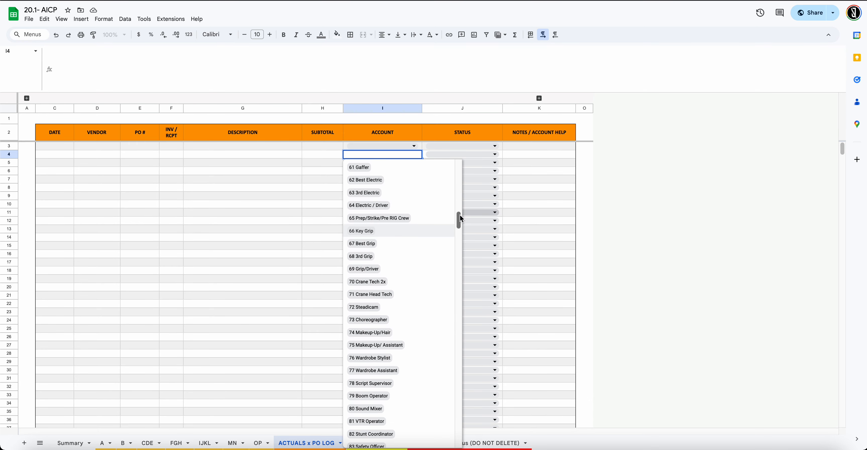
left_click_drag(459, 217, 458, 438)
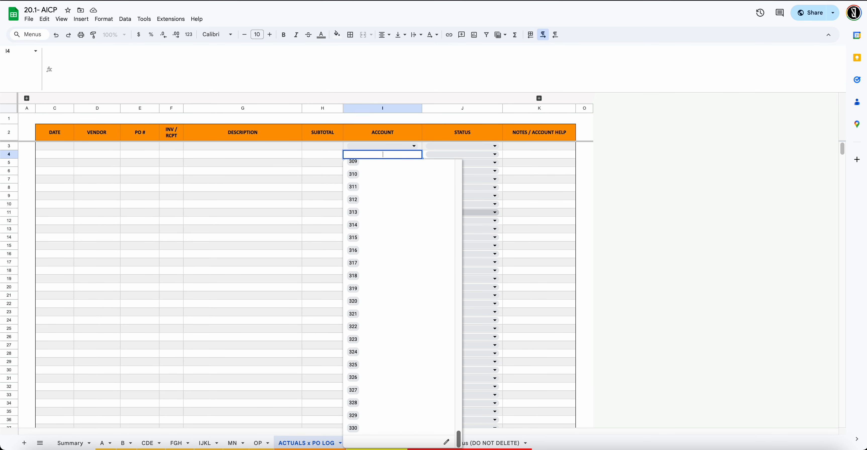
left_click(209, 261)
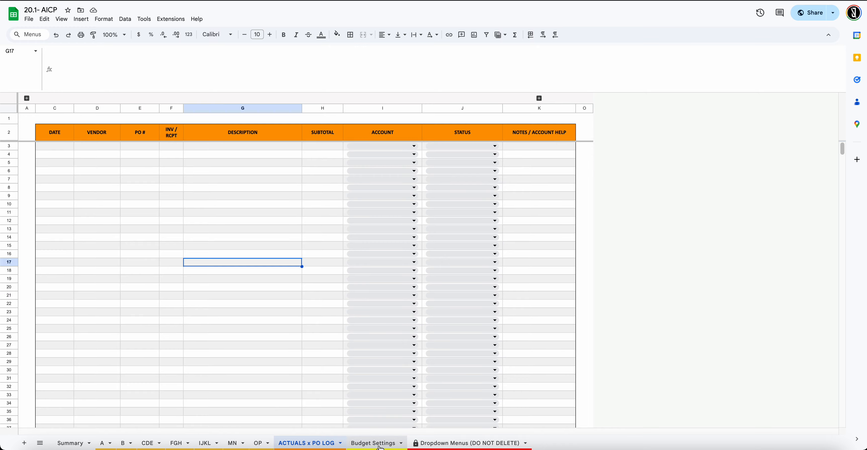
left_click(418, 443)
scroll(270, 286, "up", 10)
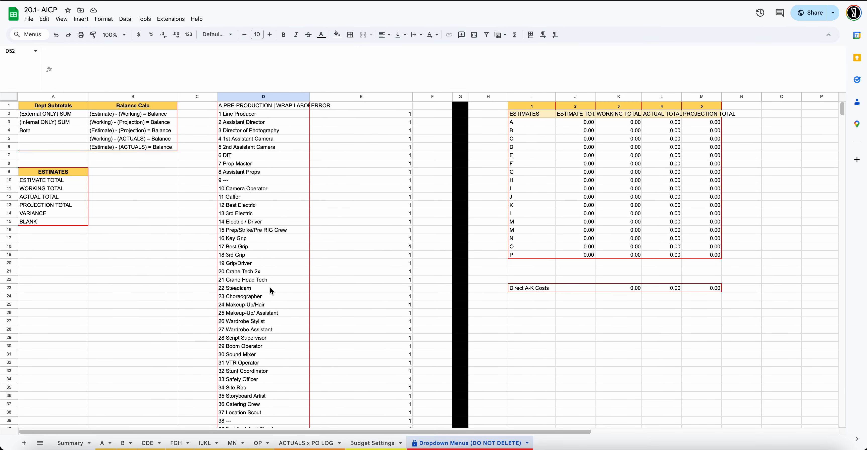
left_click(275, 105)
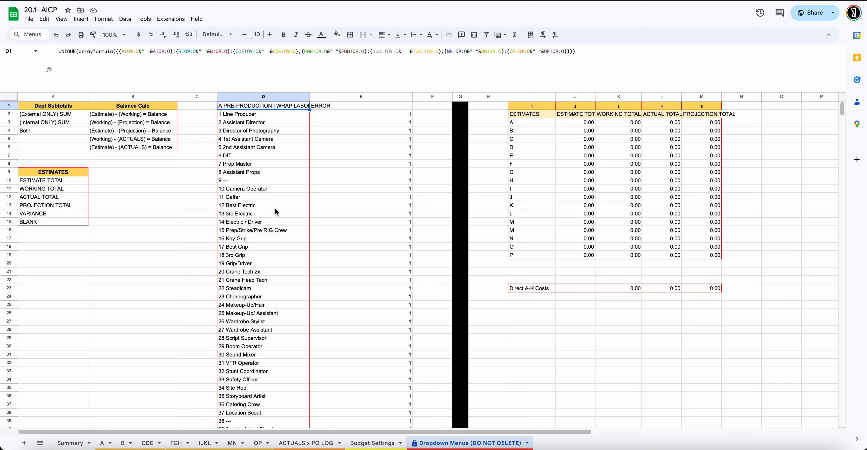
left_click(356, 107)
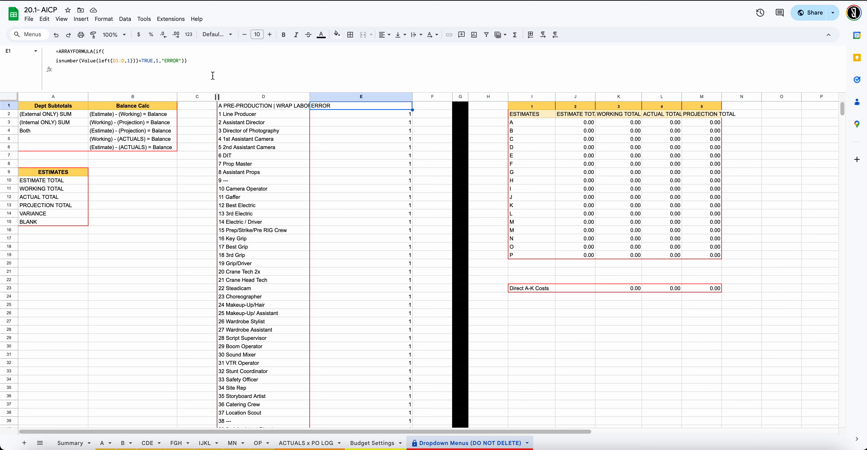
Finish E1 as =ARRAYFORMULA(IF(ISNUMBER(VALUE(LEFT(D1:D,1)))=TRUE,1,"ERROR")) and commit it
left_click(182, 60)
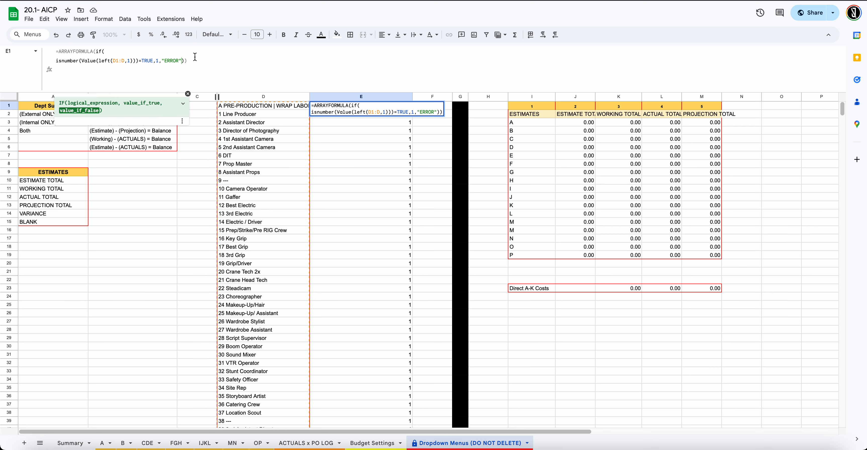
left_click(237, 61)
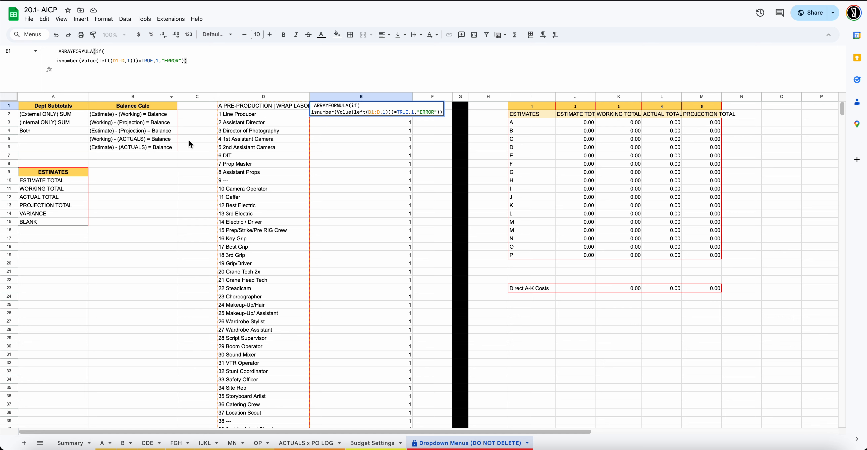
scroll(261, 272, "down", 5)
scroll(257, 274, "down", 3)
scroll(257, 274, "up", 5)
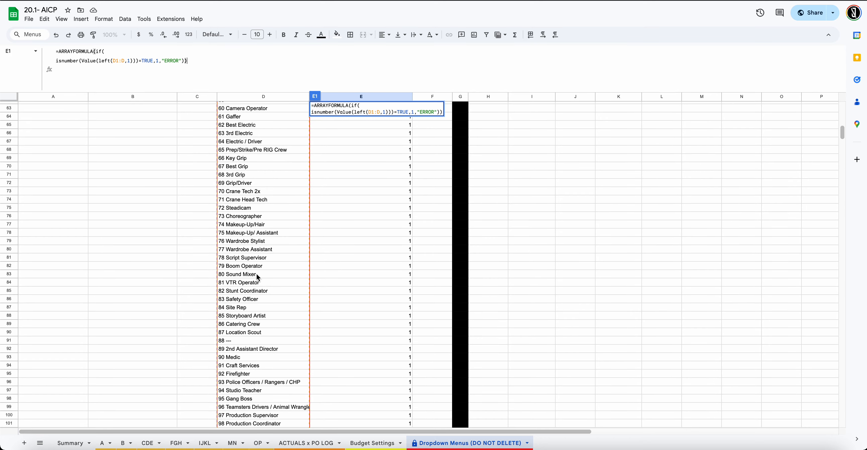
scroll(258, 269, "down", 2)
scroll(260, 270, "up", 5)
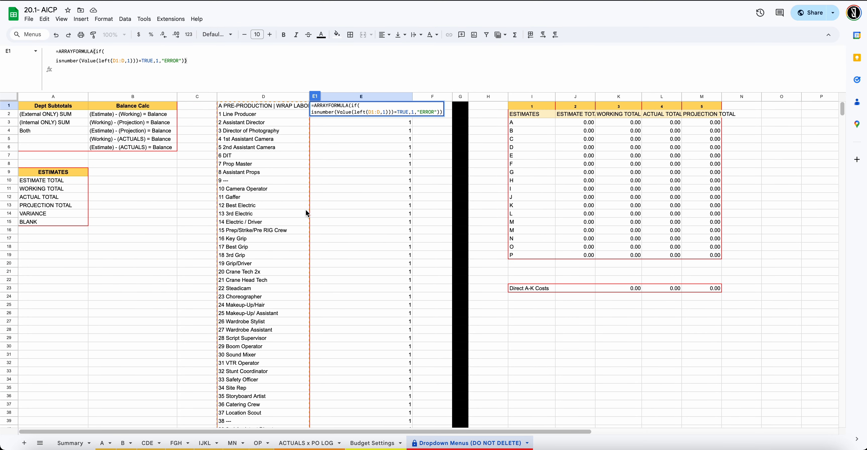
key("Return")
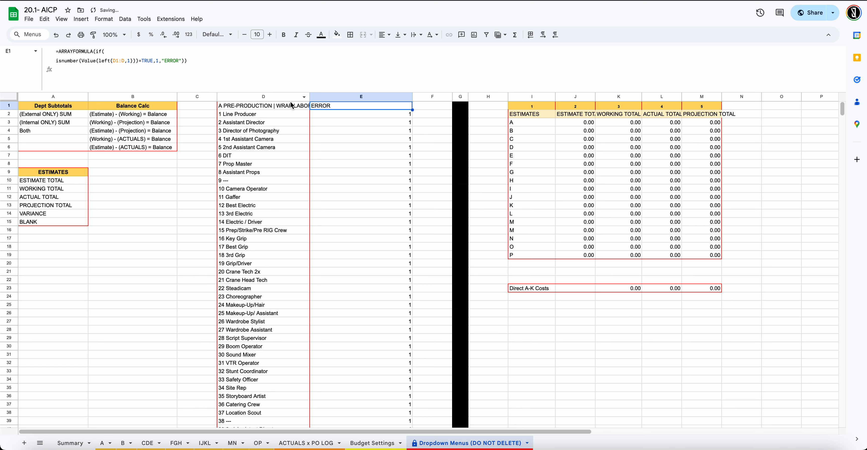
left_click(292, 105)
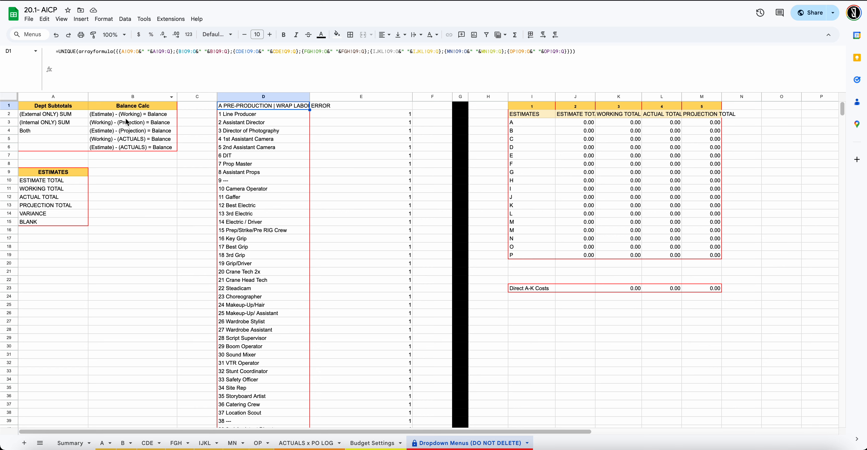
double_click(68, 52)
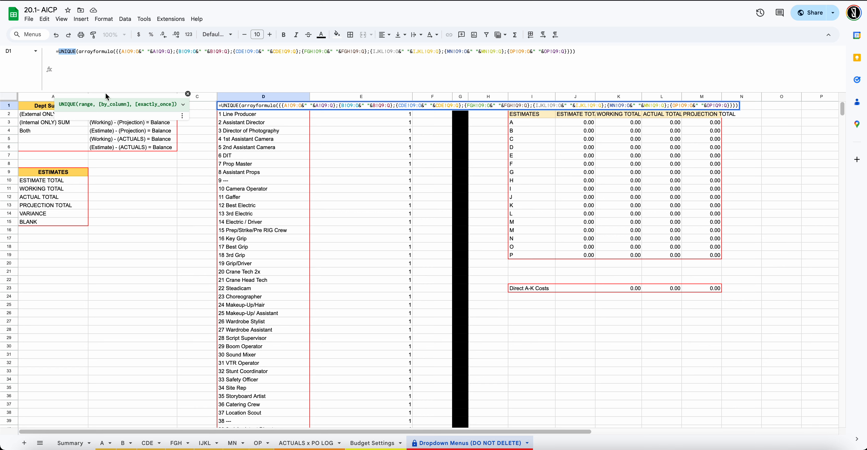
left_click(88, 62)
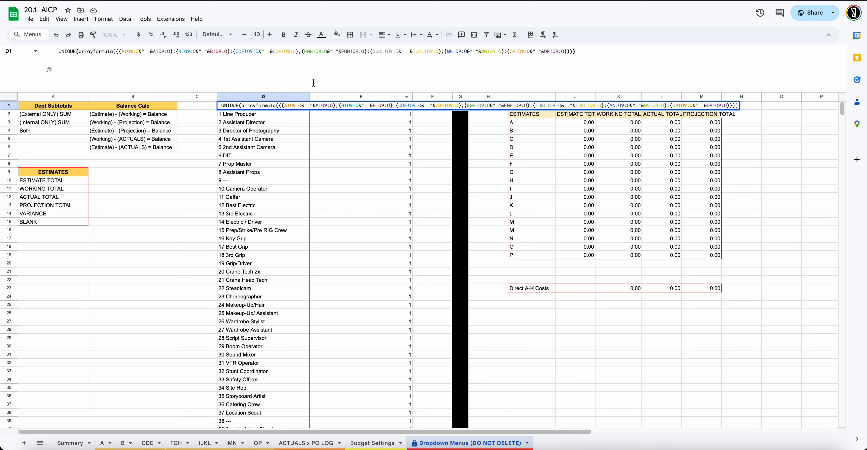
left_click(352, 104)
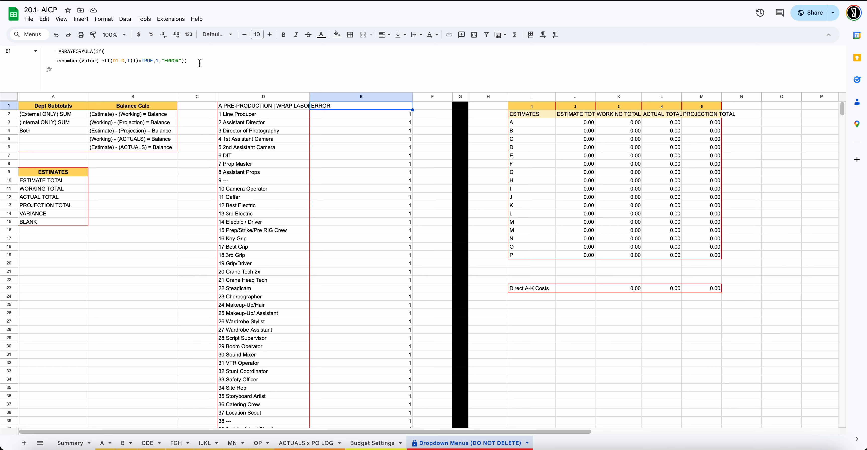
left_click(123, 61)
double_click(123, 60)
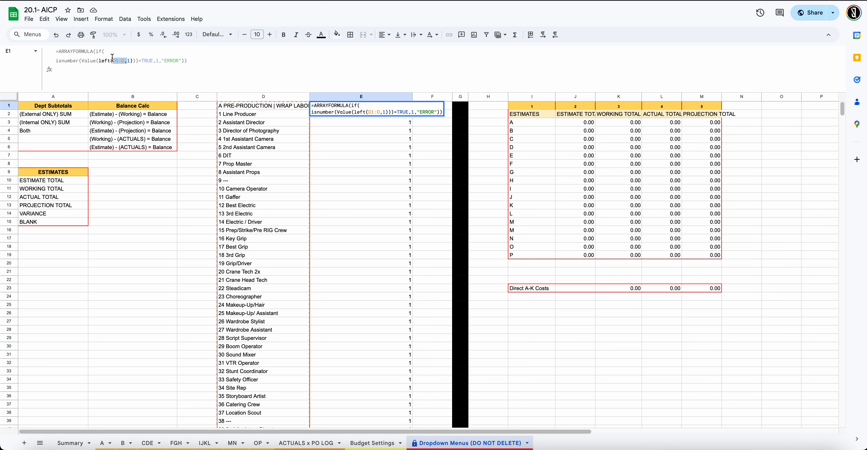
left_click(113, 61)
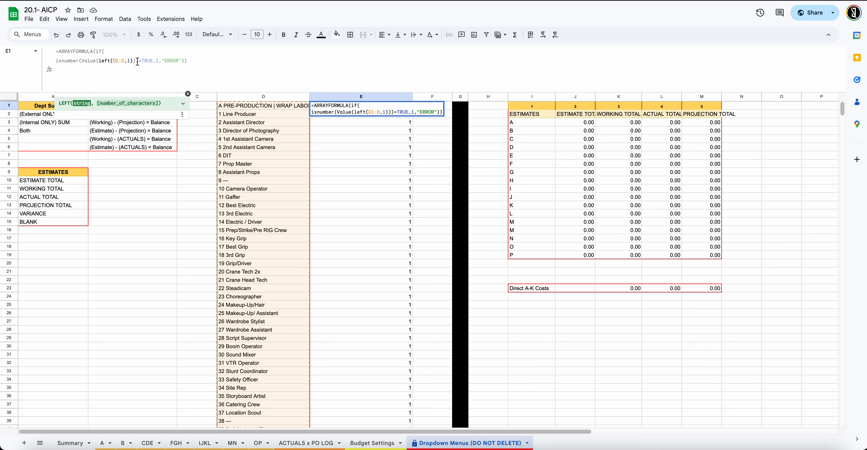
double_click(116, 62)
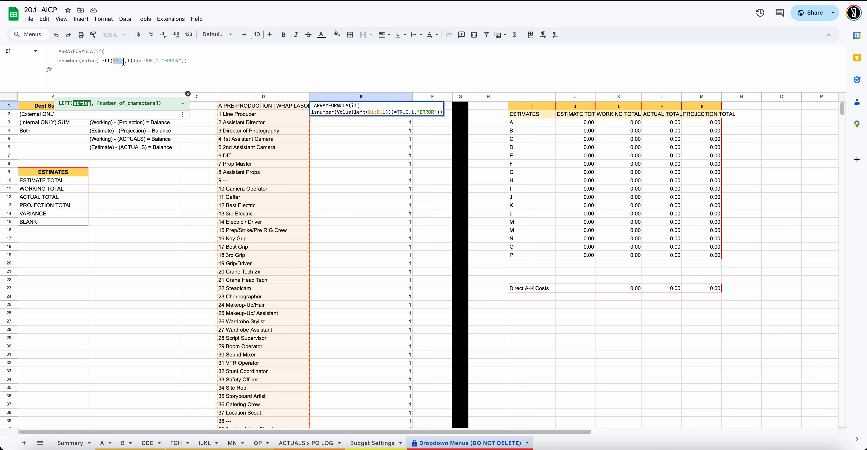
left_click(105, 76)
left_click(267, 105)
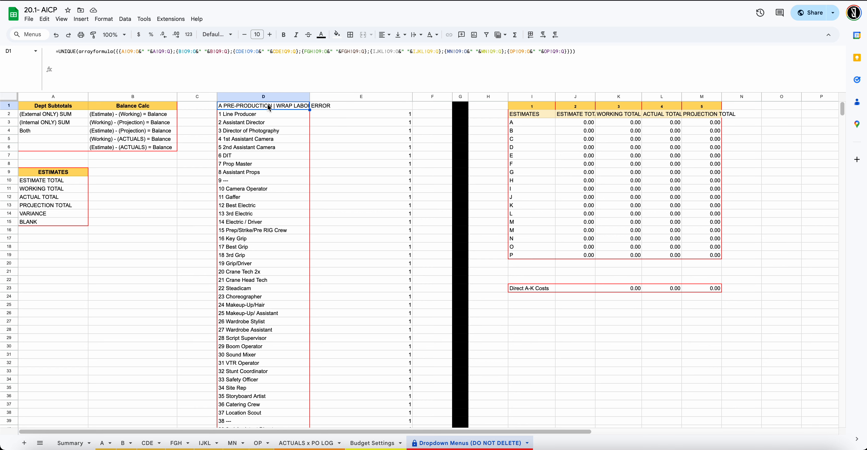
left_click(324, 107)
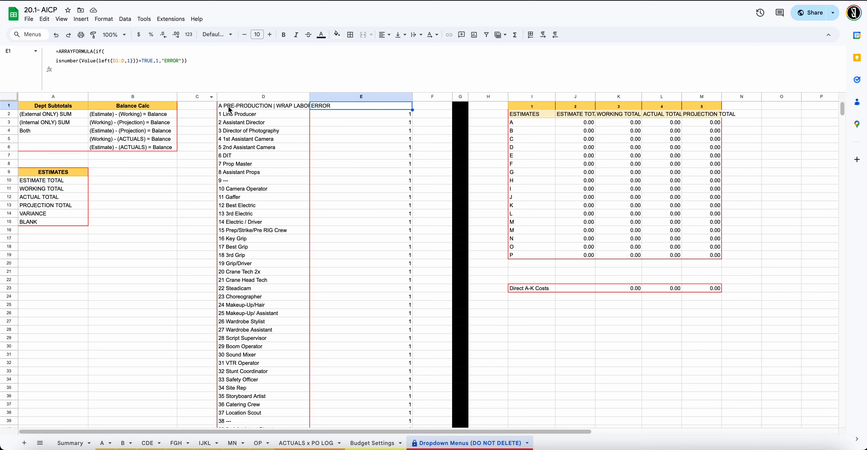
left_click(263, 109)
left_click(58, 52)
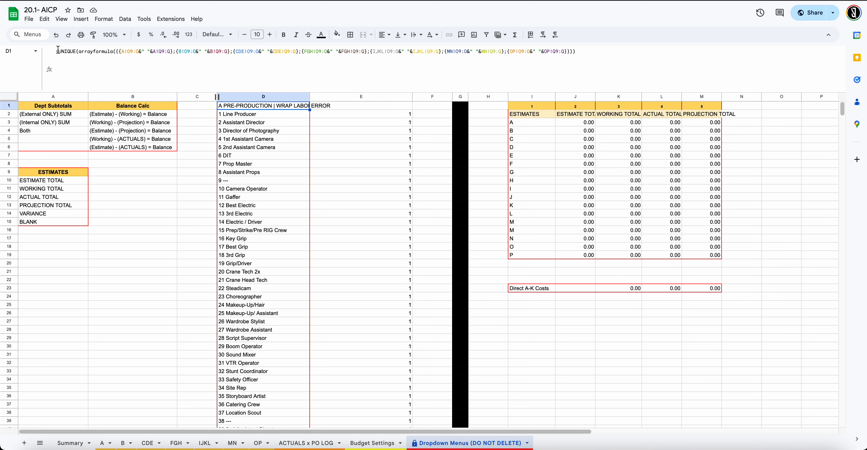
type("arrayfo")
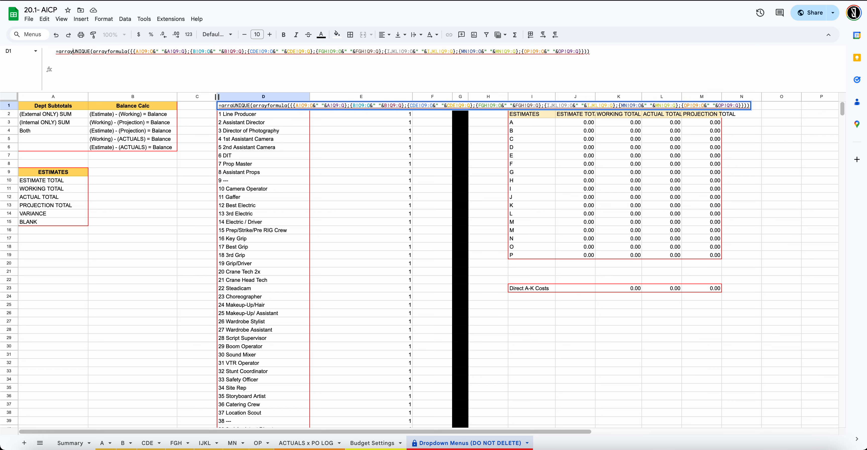
type("rmula")
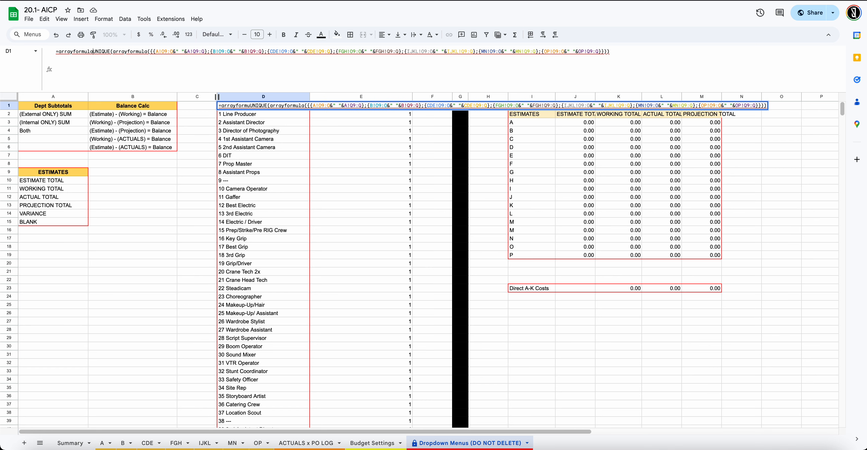
type("(")
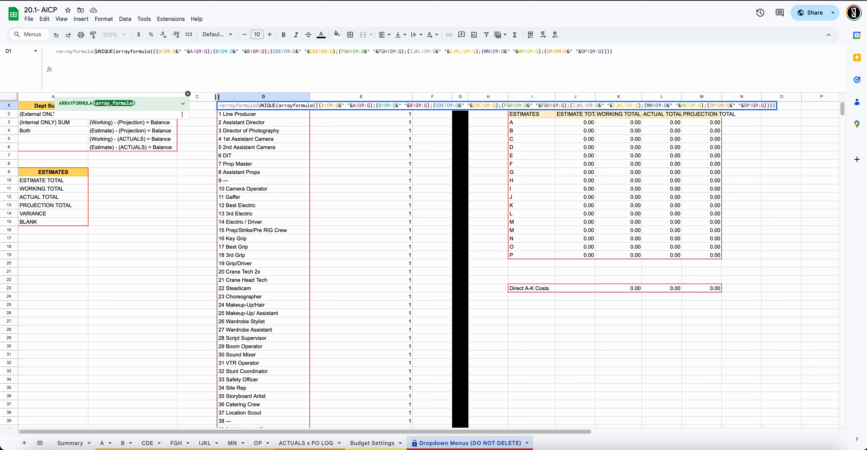
type("if")
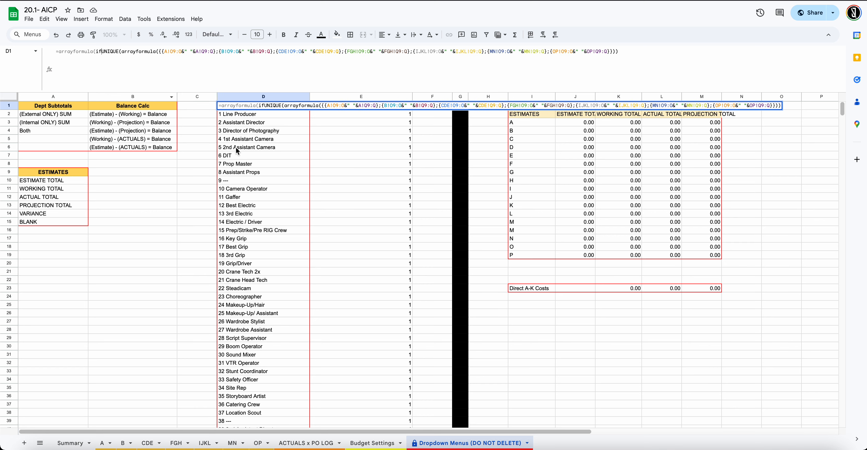
key("Escape")
Copy E1's formula opening up to left( into D1 before UNIQUE, removing the doubled '='
left_click(325, 108)
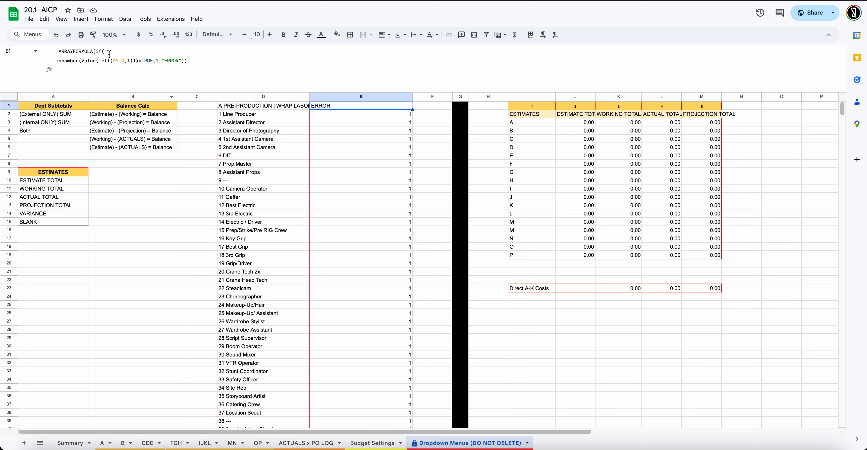
left_click_drag(113, 63, 47, 48)
key("ctrl+c")
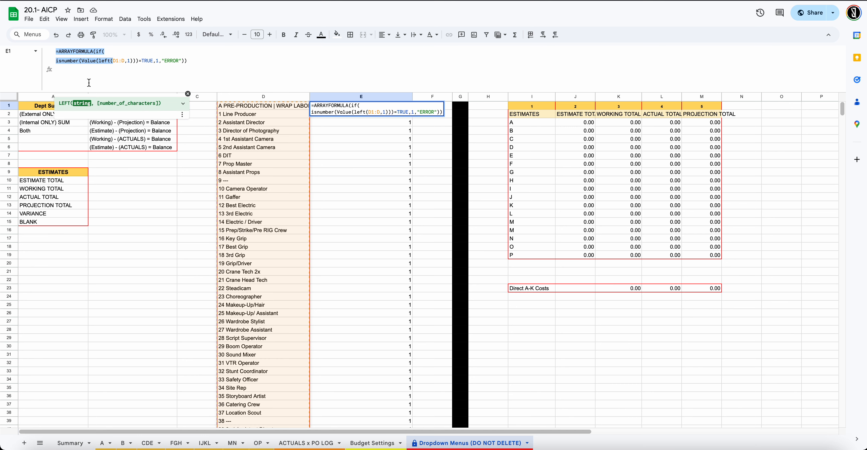
key("Escape")
left_click(255, 107)
left_click(58, 51)
key("ctrl+v")
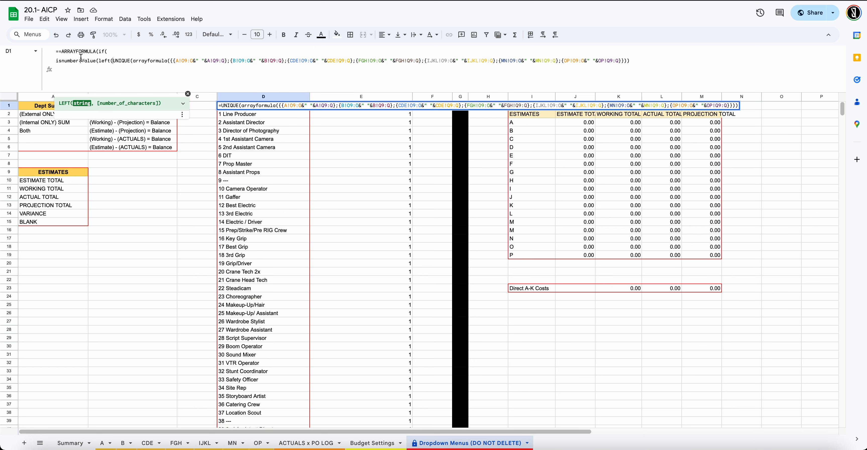
left_click(61, 51)
key("BackSpace")
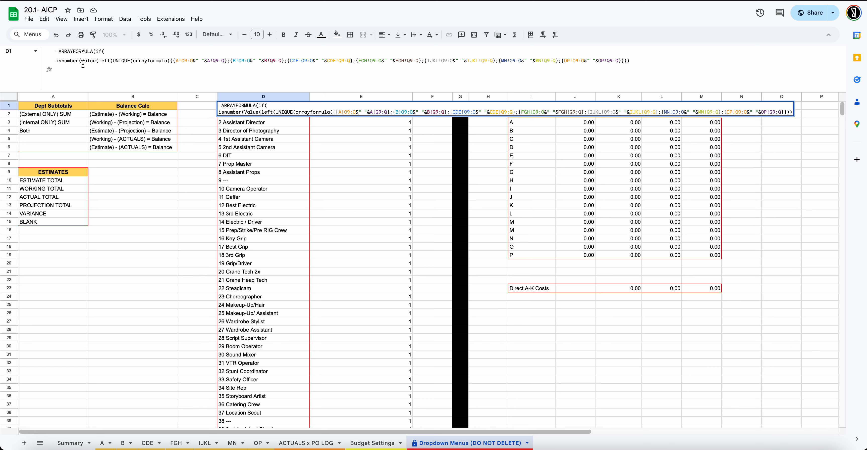
Append ,1)) to the end of D1's formula to close the LEFT and VALUE calls
left_click(113, 60)
key("Right")
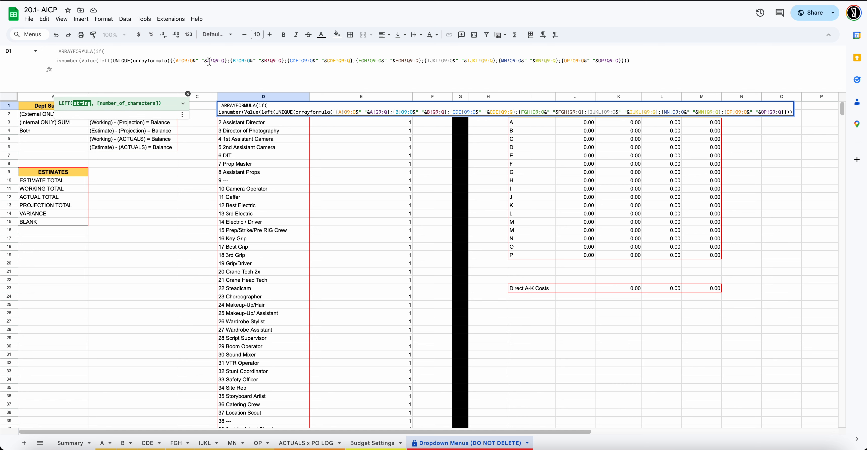
left_click(637, 64)
type(",")
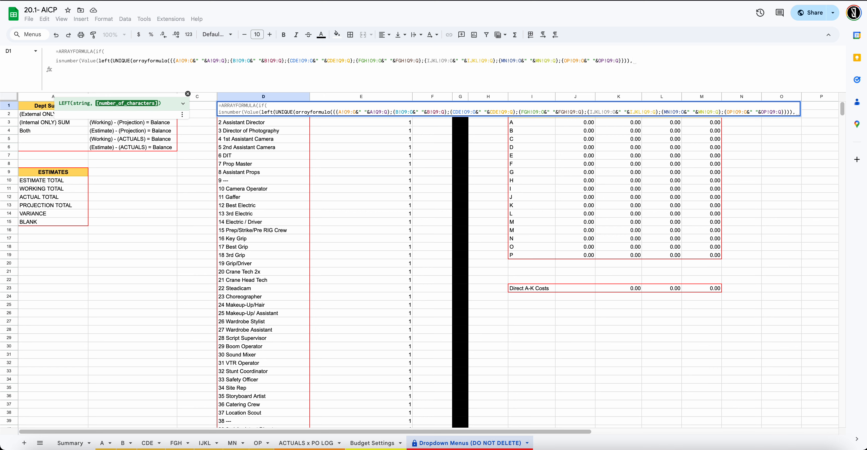
type("1")
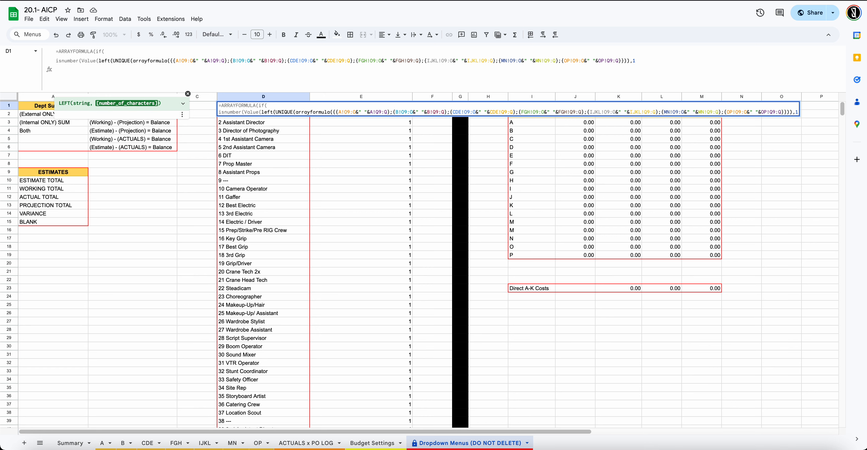
type(")")
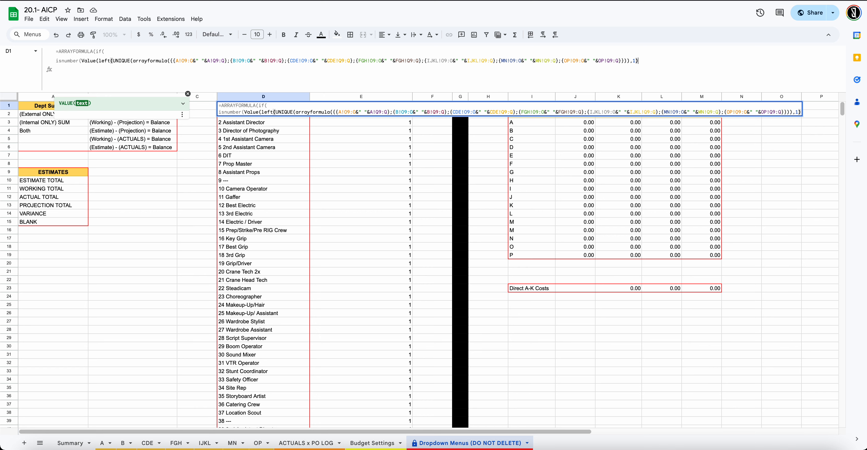
type(")")
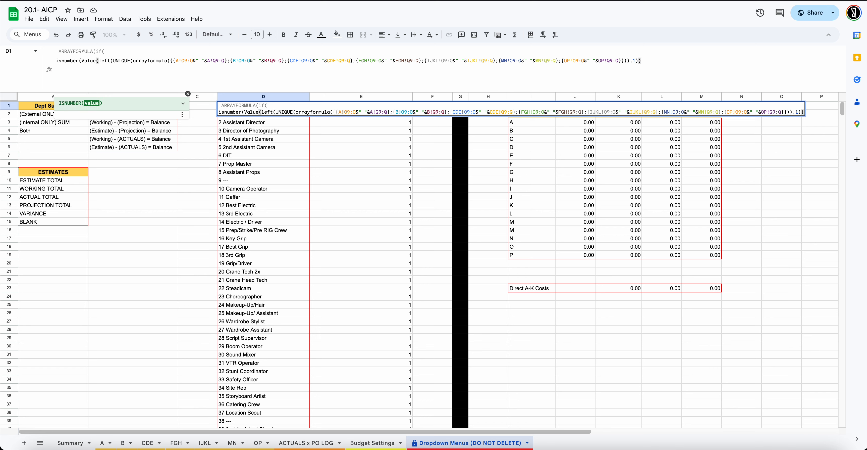
type("=")
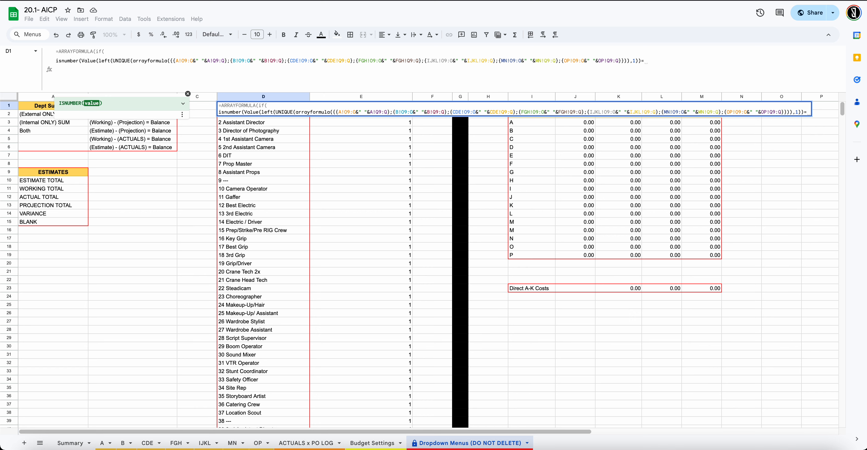
type("1")
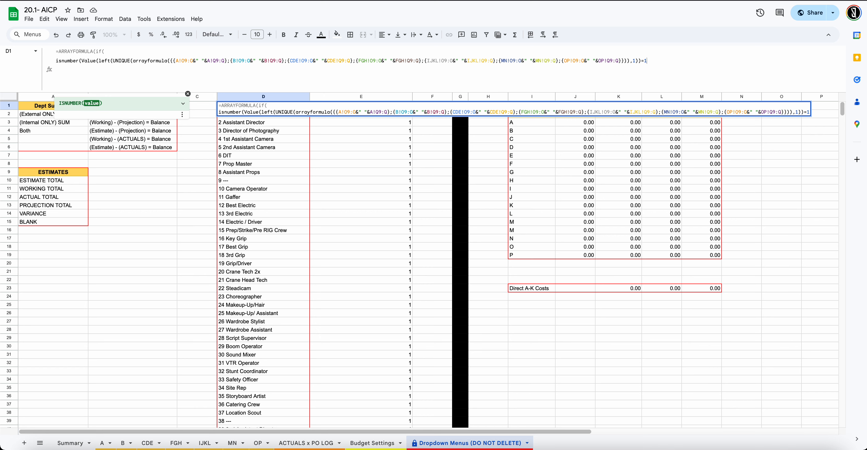
key("BackSpace")
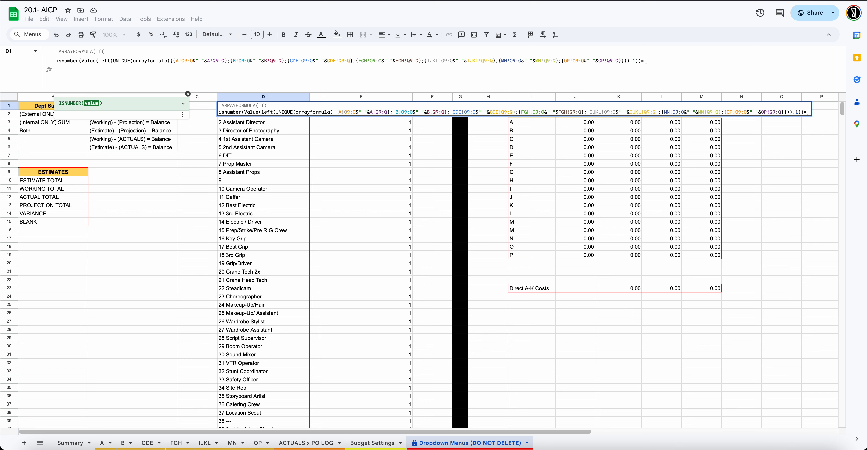
Try <>TRUE,"" endings, remove them, and close the isnumber test with an extra parenthesis
key("BackSpace")
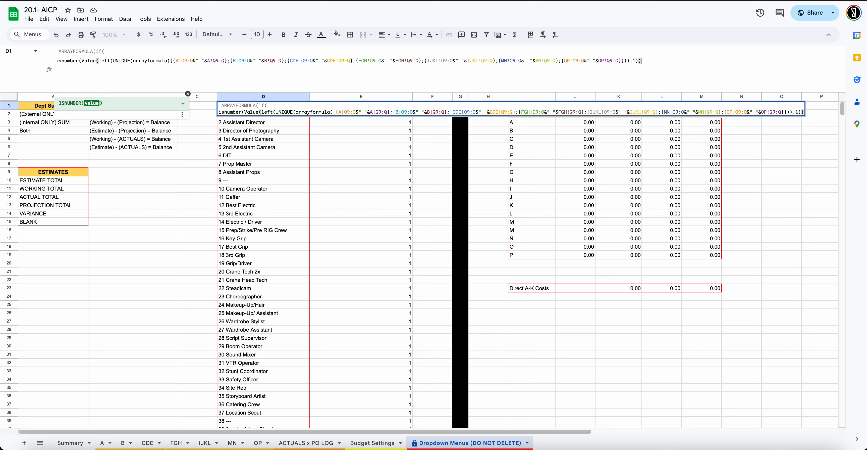
type("<>")
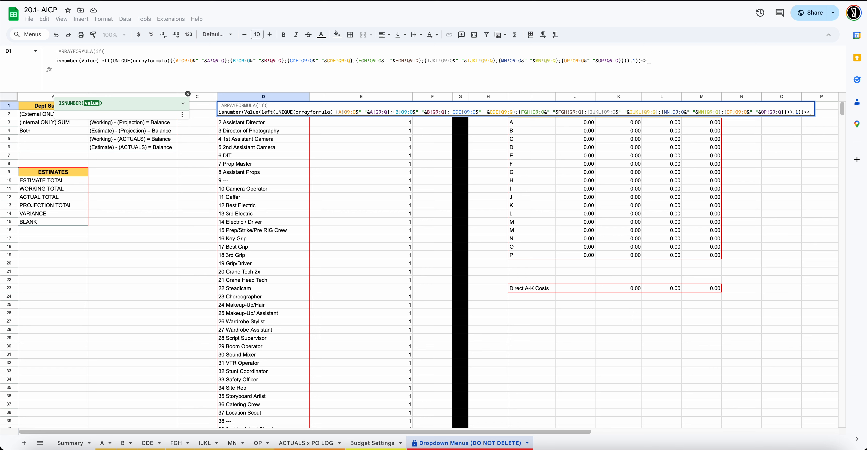
key("BackSpace")
key("BackSpace")
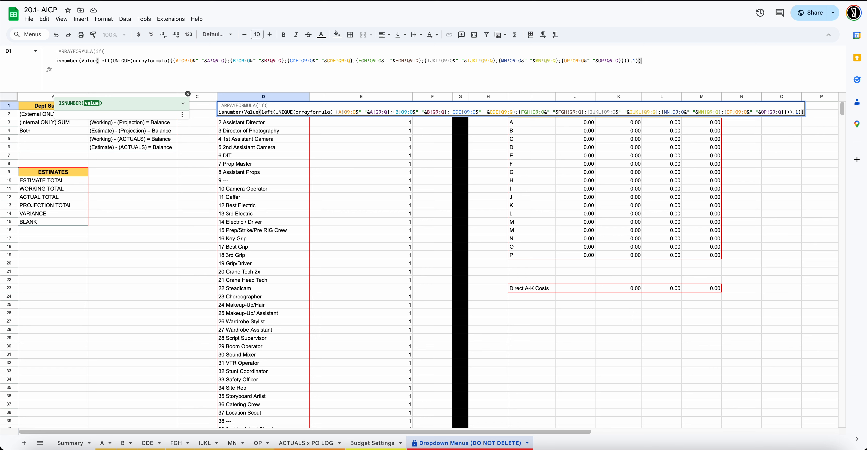
type("<>")
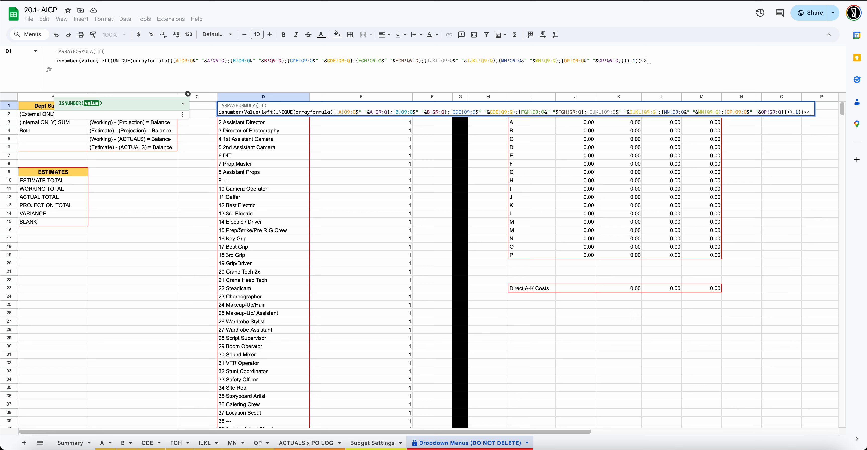
type("TRUE")
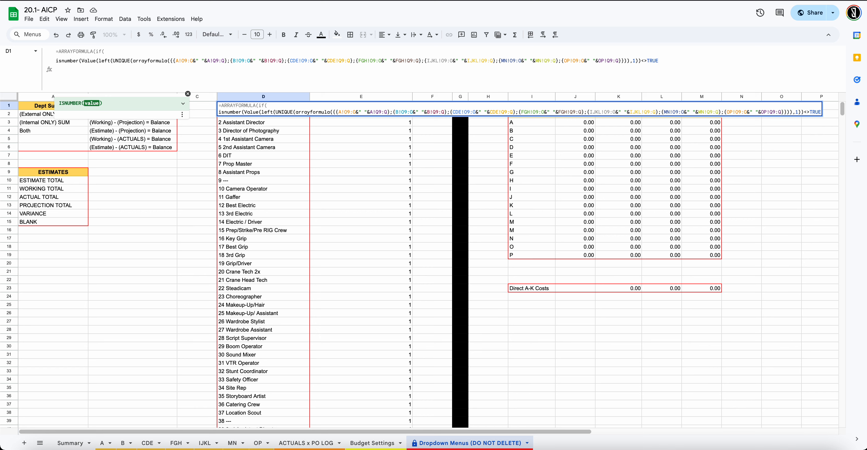
type(",")
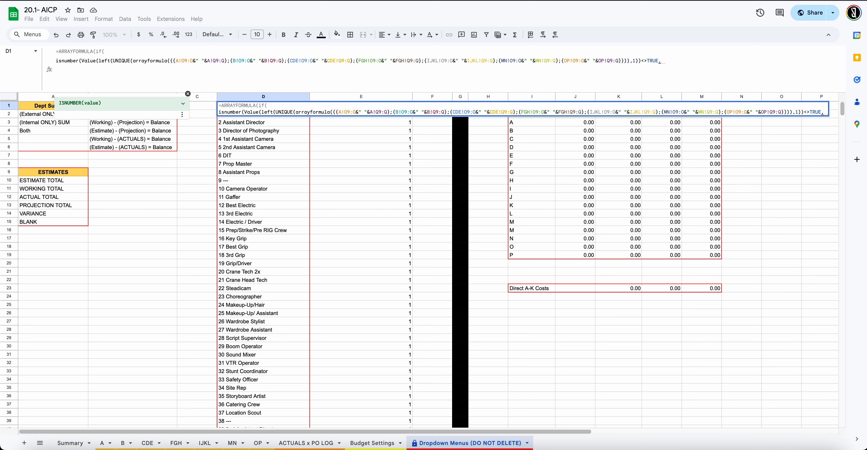
type("\"\"")
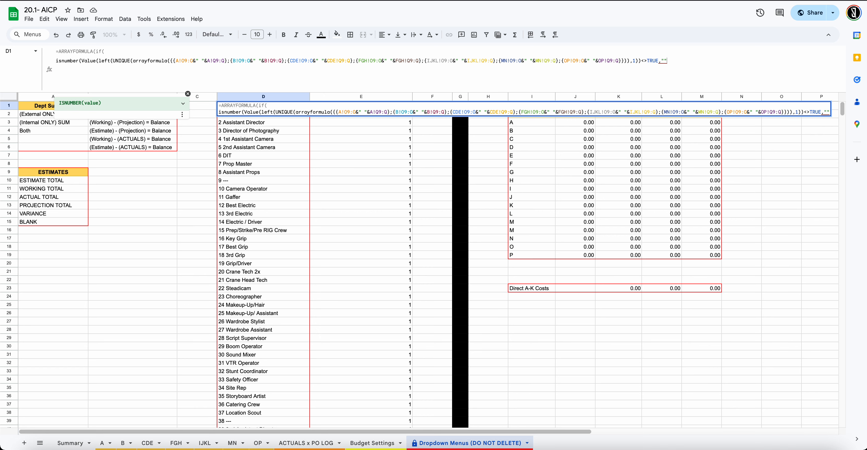
key("BackSpace")
key("BackSpace")
key("BackSpace")
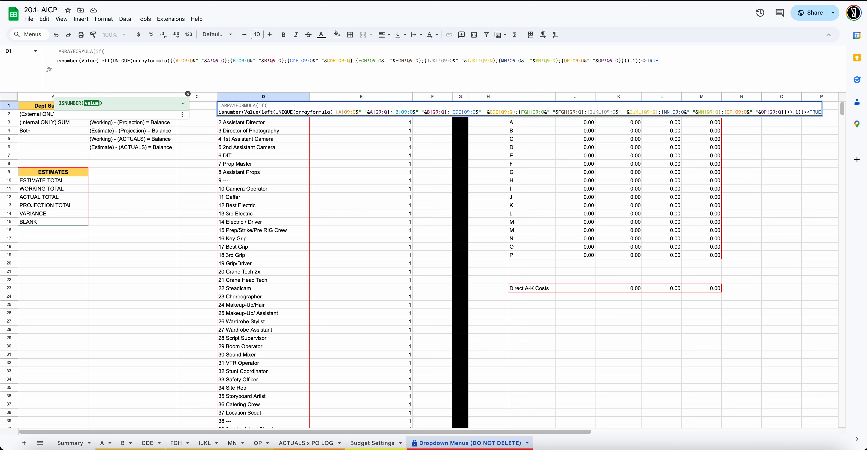
key("BackSpace")
key("BackSpace")
key("BackSpace")
key("BackSpace")
key("BackSpace")
key("BackSpace")
type(")")
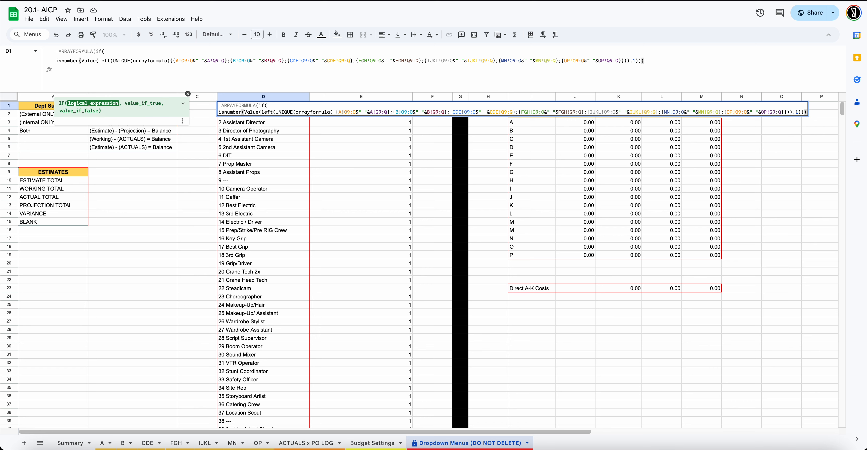
type("=")
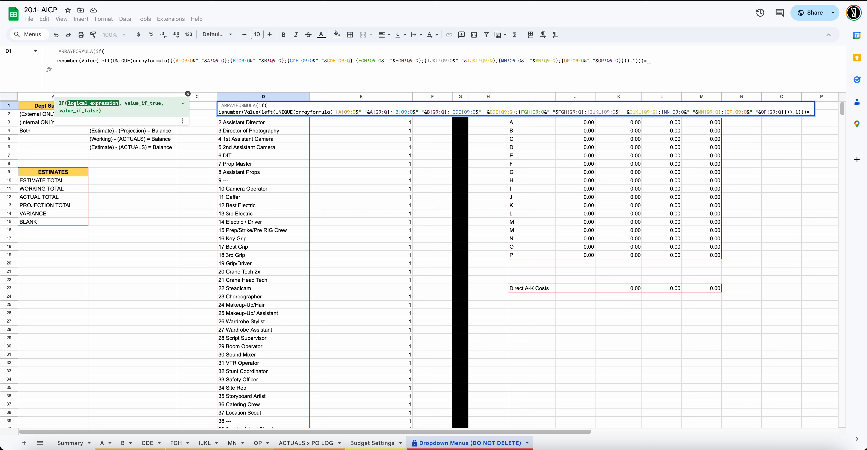
Complete D1's IF with <>TRUE,"" and the copied UNIQUE(arrayformula…) list as the else value
key("BackSpace")
type("<>TRUE,")
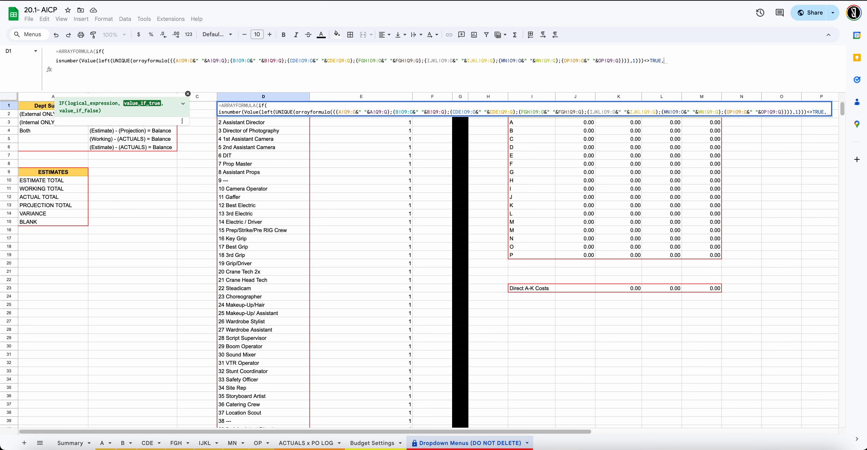
type("\"\"")
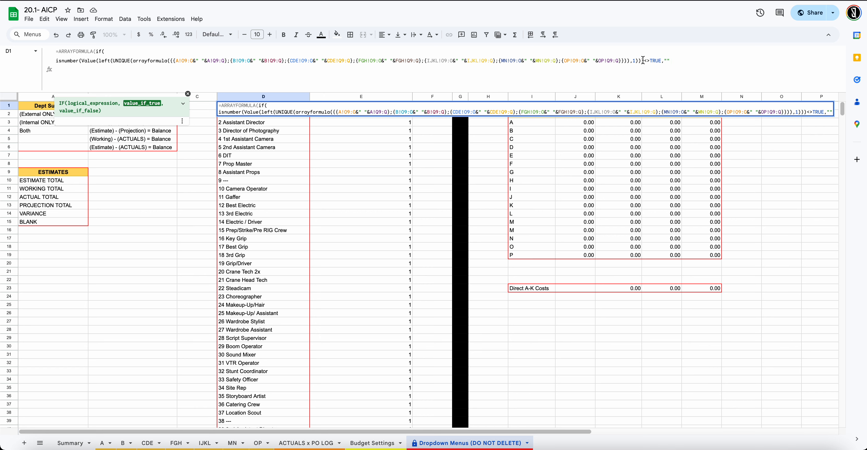
left_click_drag(644, 61, 113, 60)
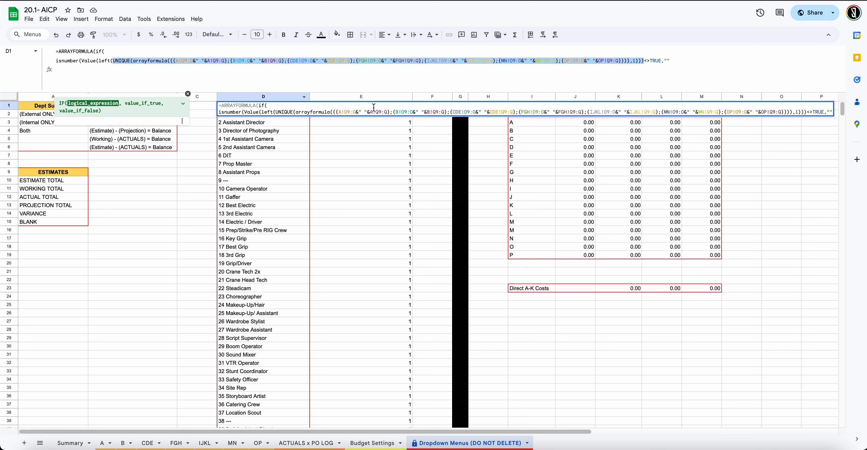
left_click(628, 62)
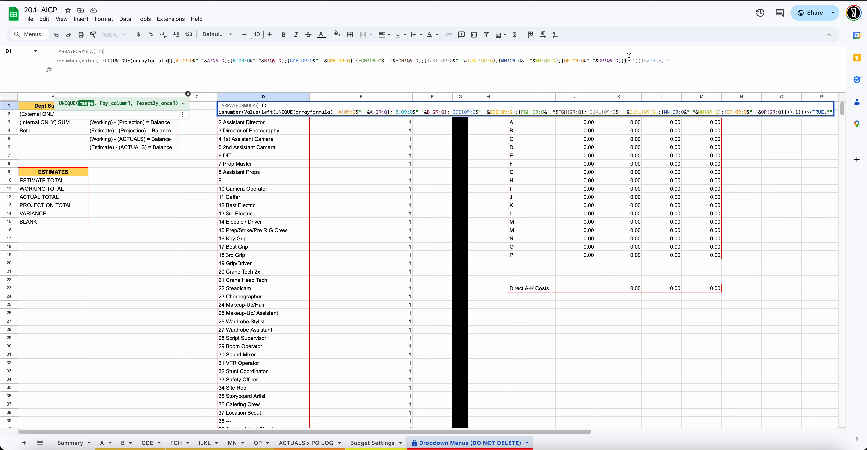
left_click_drag(628, 61, 115, 60)
key("ctrl+c")
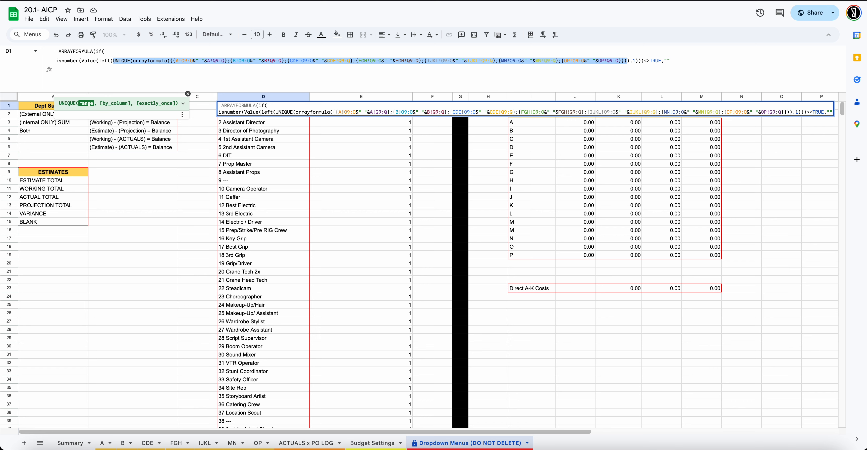
left_click(685, 61)
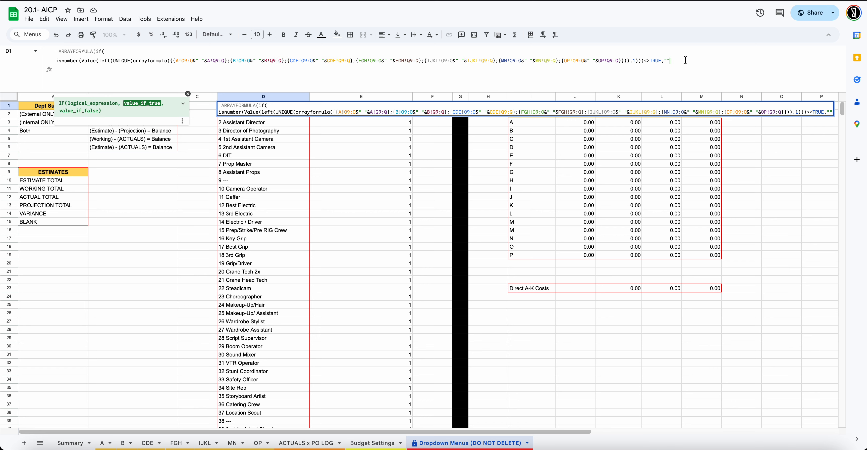
type(",")
key("ctrl+v")
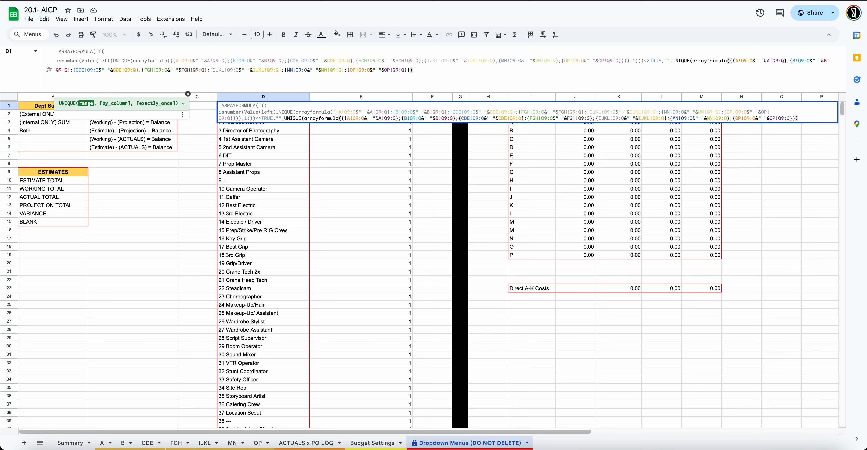
key("Return")
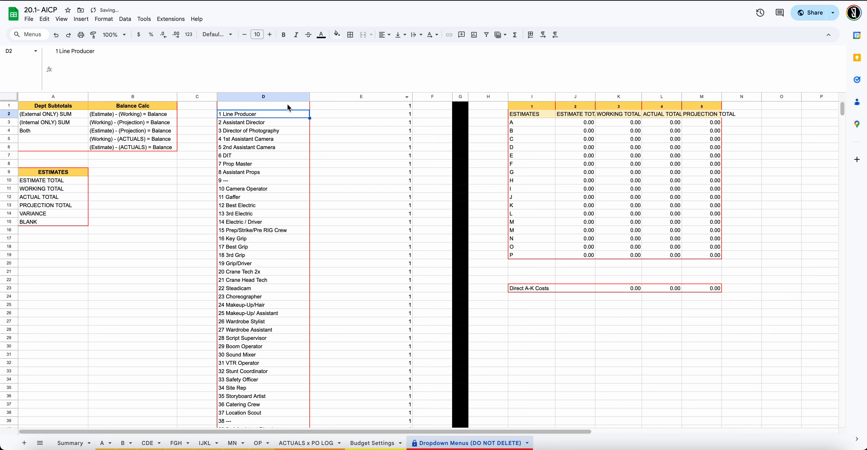
left_click(289, 107)
left_click(348, 107)
left_click(292, 107)
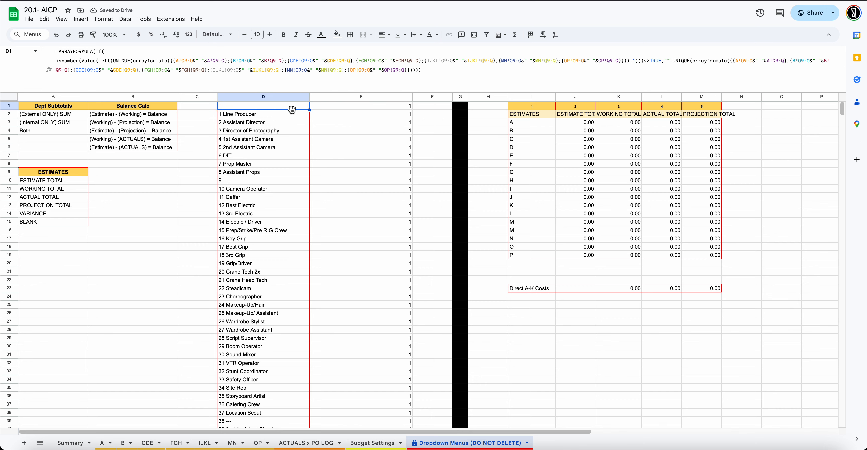
scroll(290, 131, "down", 10)
left_click(269, 192)
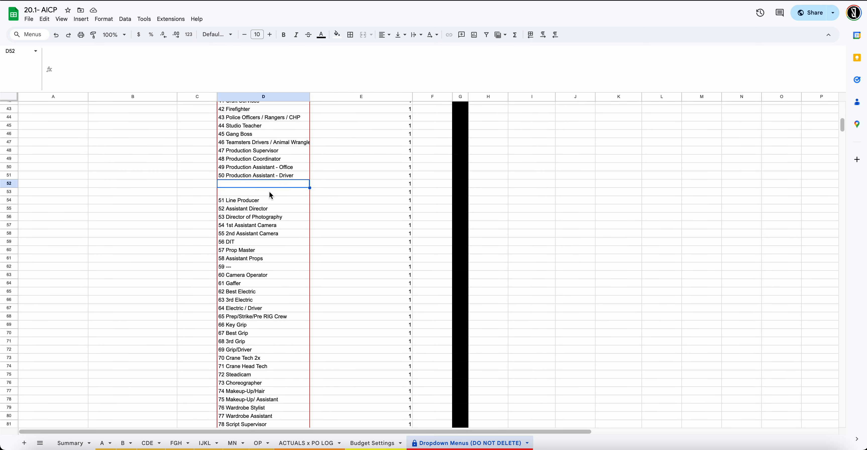
scroll(270, 192, "down", 10)
scroll(271, 195, "down", 13)
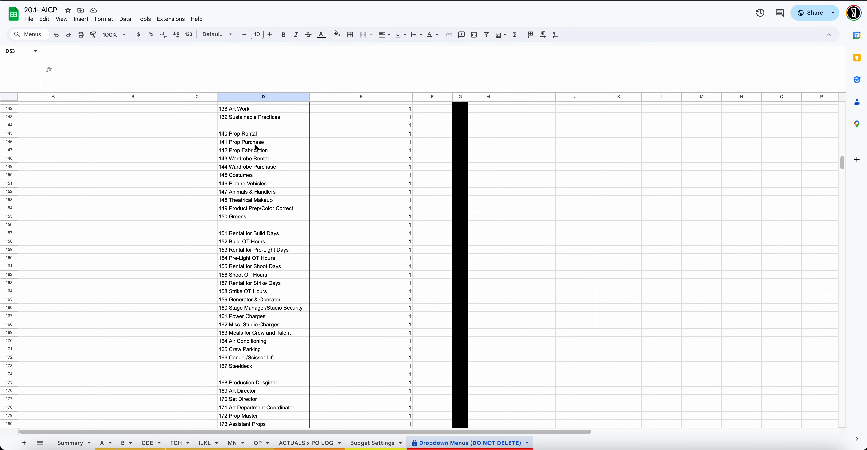
left_click(256, 125)
scroll(253, 183, "down", 1)
left_click(254, 190)
scroll(253, 187, "down", 5)
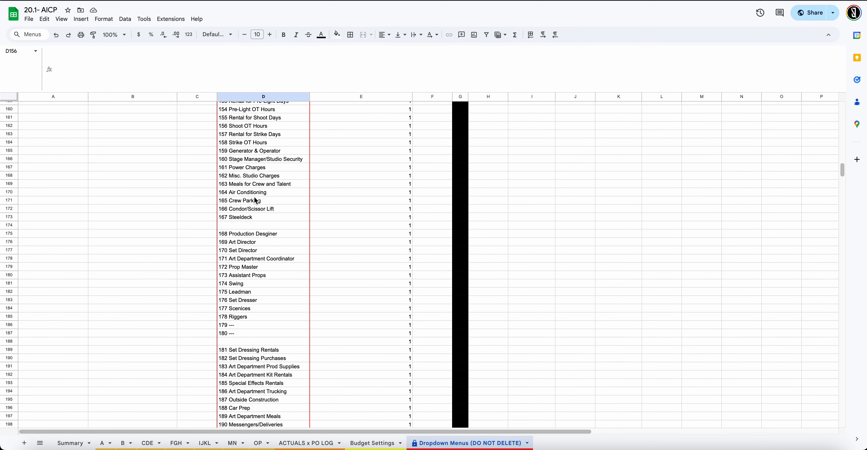
left_click(252, 188)
scroll(252, 187, "down", 11)
scroll(251, 188, "down", 20)
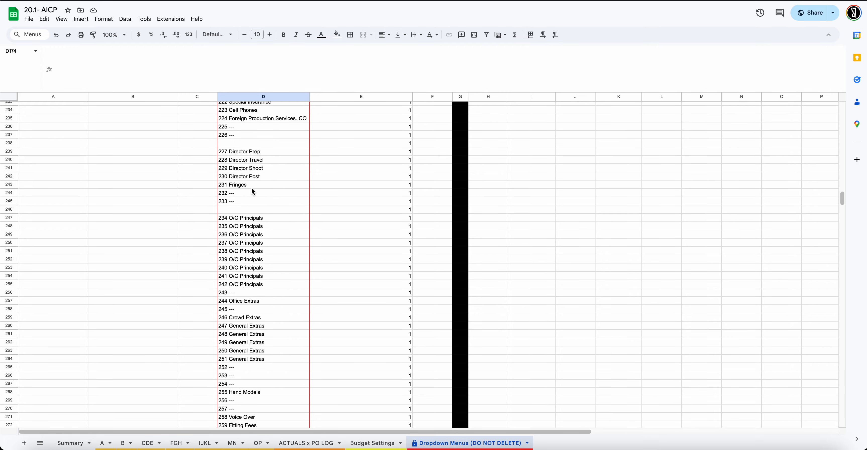
scroll(251, 188, "up", 20)
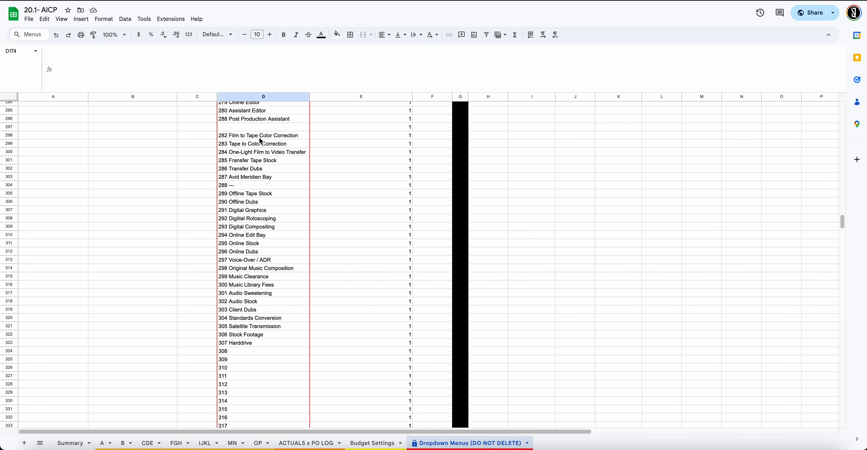
scroll(270, 111, "up", 20)
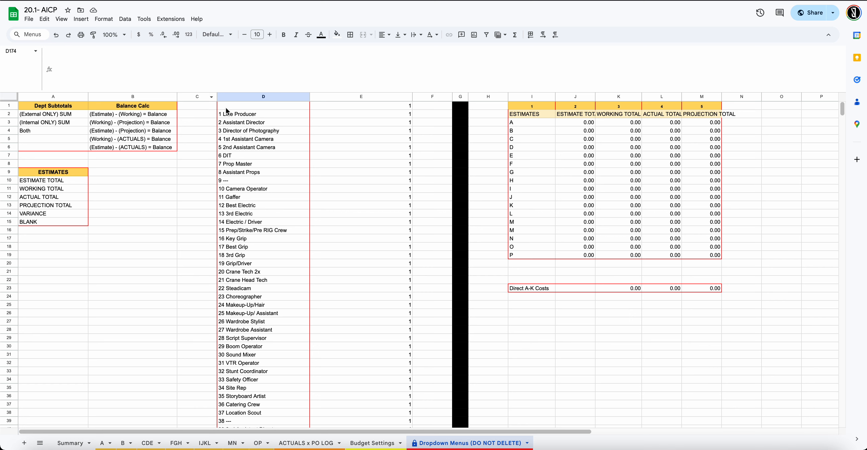
left_click(228, 110)
Wrap D1's account-list formula in UNIQUE, correcting the typo that caused a #NAME? error
left_click(60, 52)
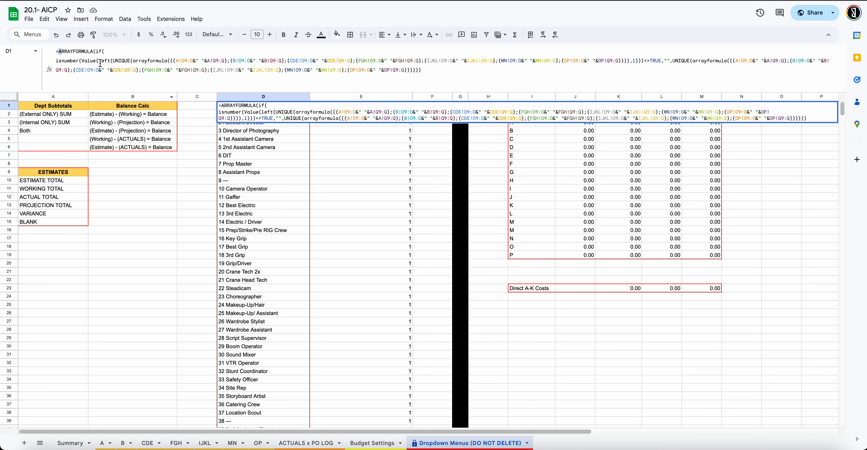
type("unqi")
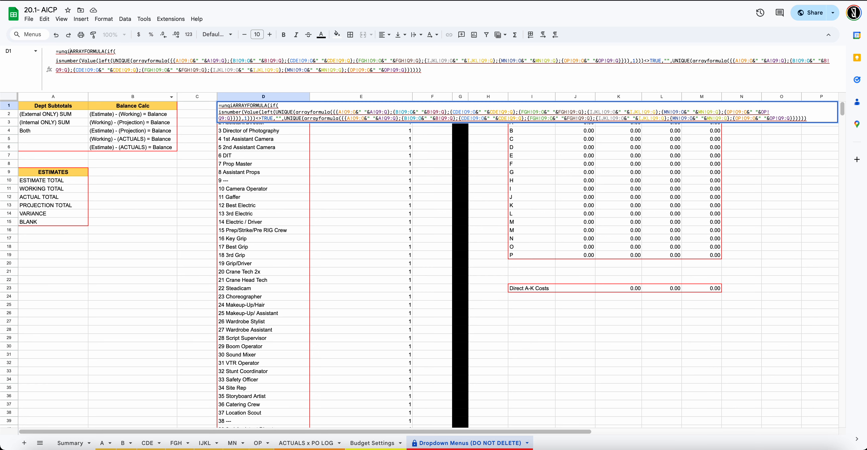
key("BackSpace")
key("BackSpace")
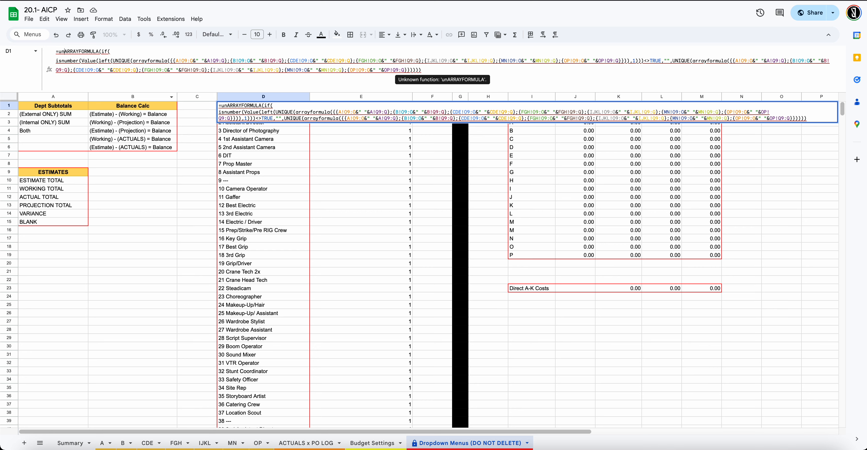
type("ique(")
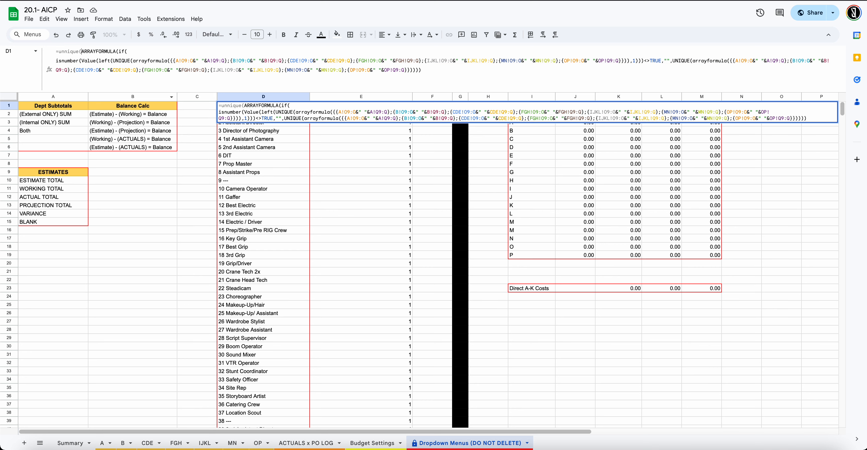
key("Return")
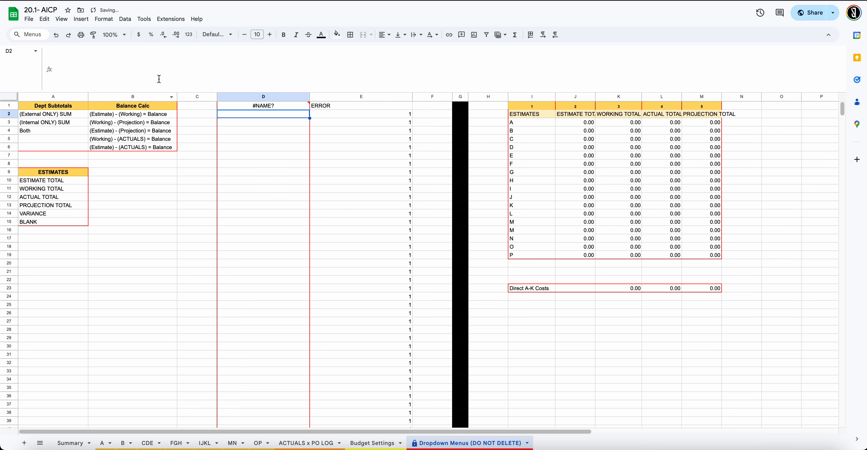
left_click(238, 107)
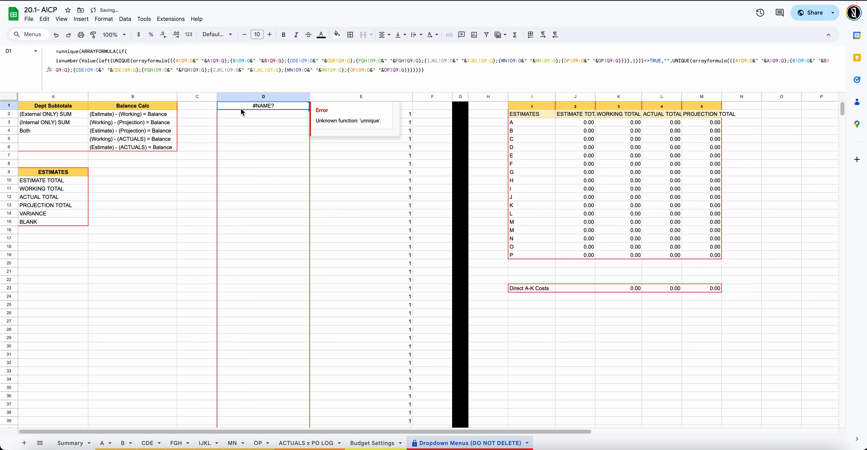
left_click(67, 51)
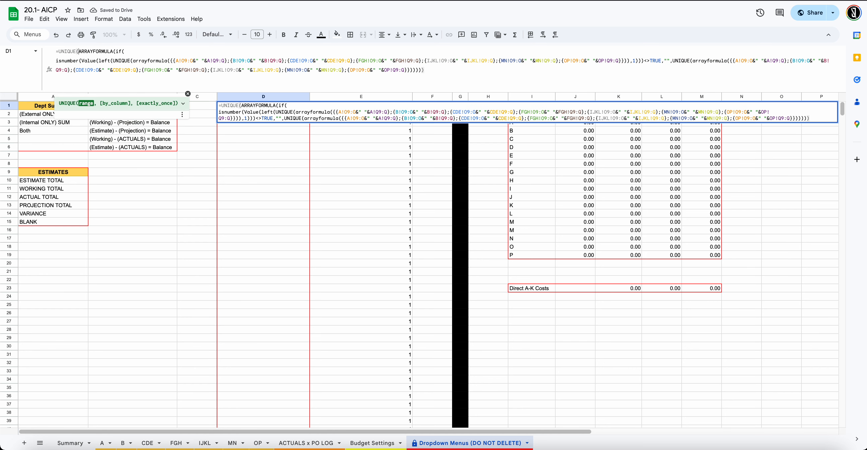
key("Return")
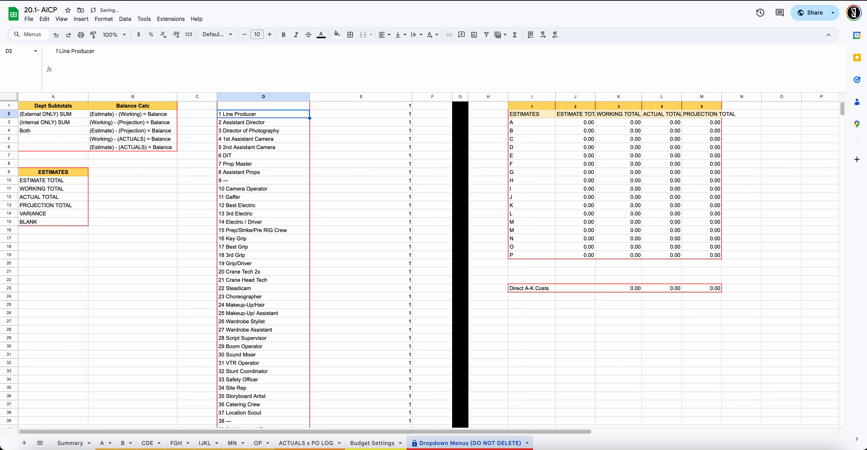
Check the deduplicated account list down to row 330, then return to ACTUALS x PO LOG
left_click(260, 140)
scroll(260, 143, "down", 20)
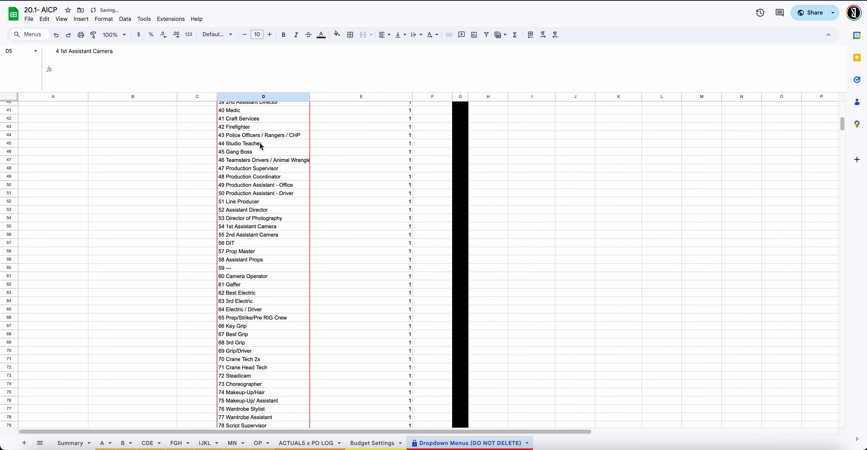
scroll(260, 143, "down", 20)
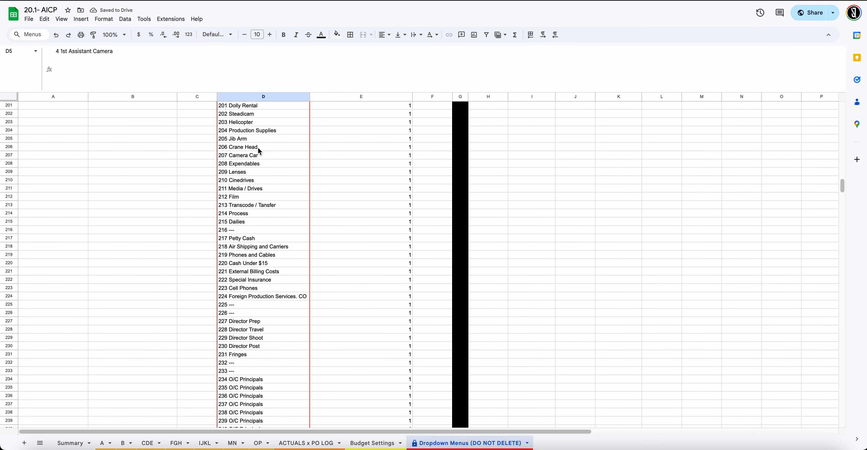
scroll(258, 154, "down", 15)
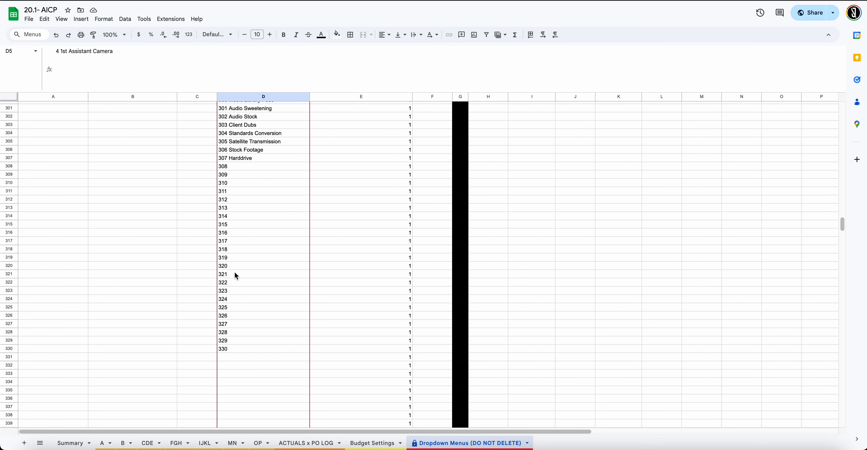
left_click(235, 300)
scroll(235, 302, "down", 5)
scroll(245, 253, "up", 12)
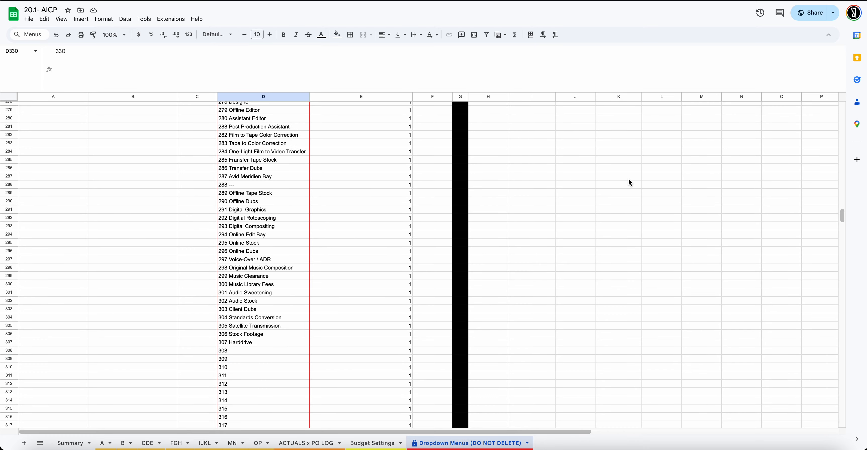
left_click_drag(843, 215, 843, 106)
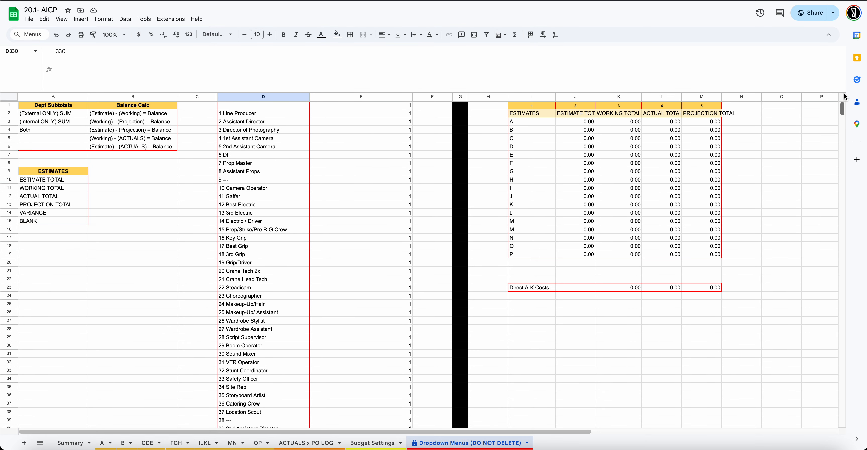
left_click(278, 113)
left_click(273, 105)
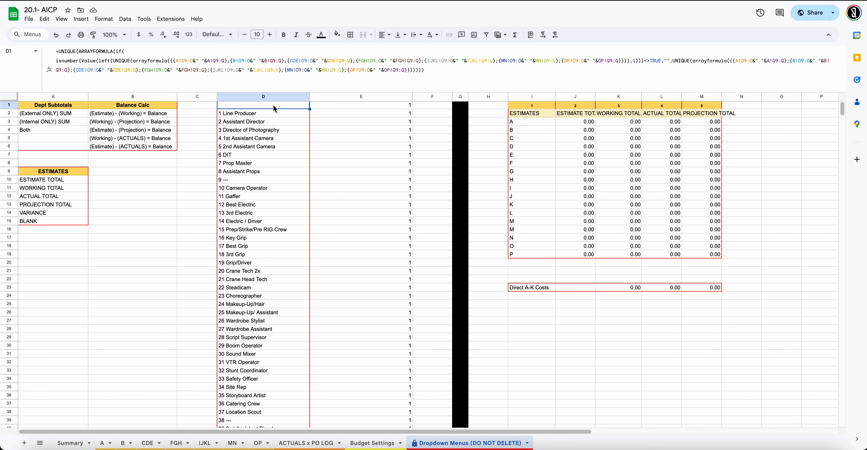
left_click(269, 129)
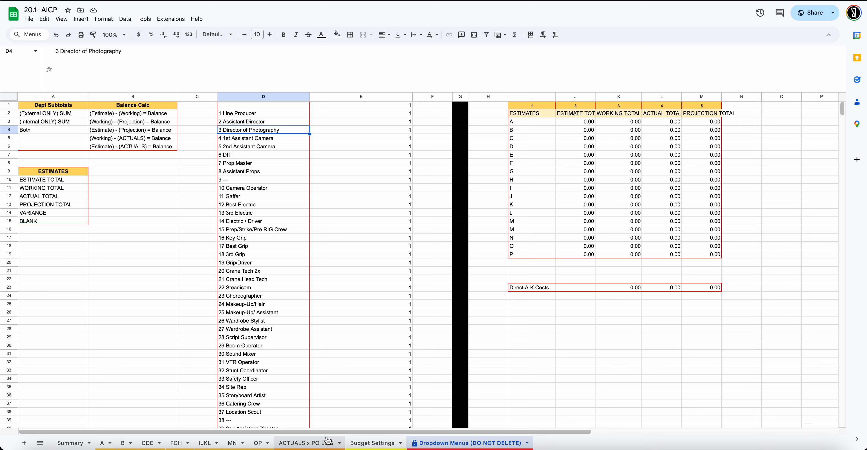
left_click(308, 443)
left_click(391, 148)
scroll(397, 249, "down", 15)
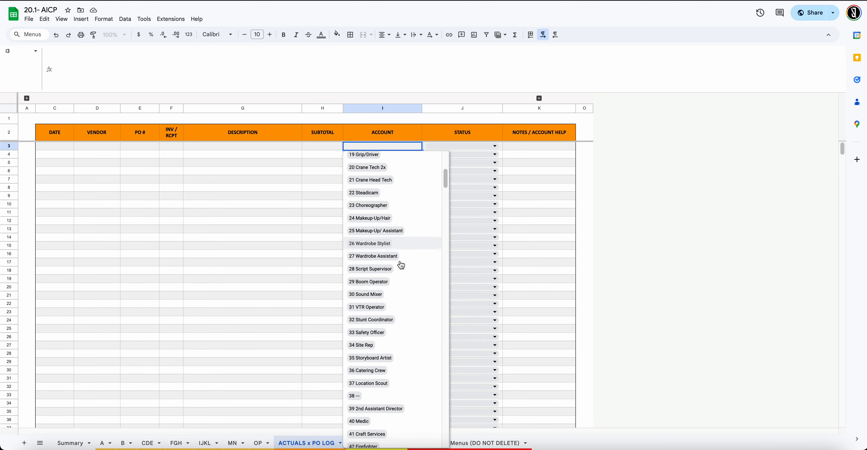
scroll(373, 238, "up", 5)
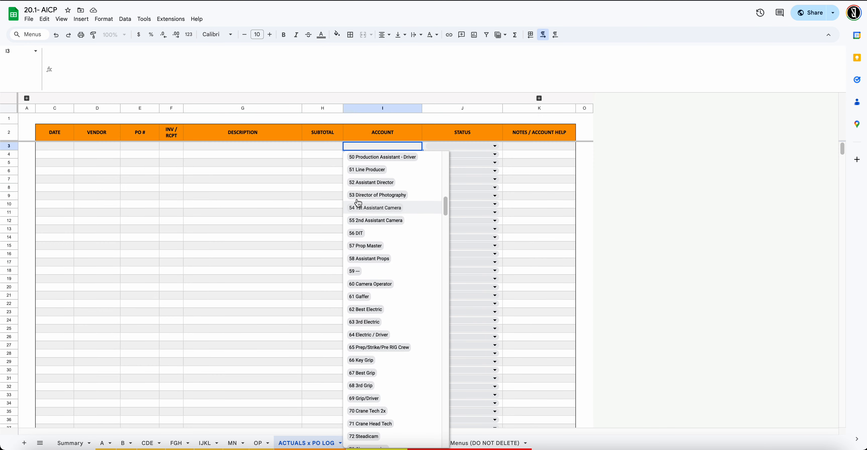
scroll(367, 232, "down", 20)
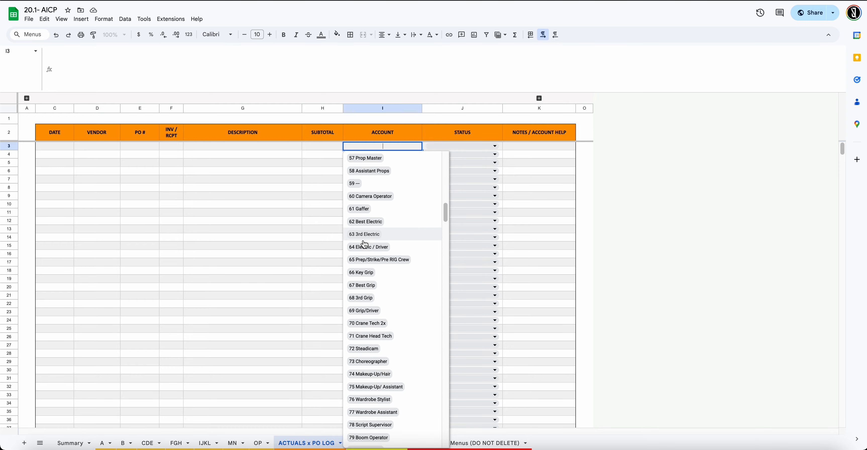
scroll(364, 246, "down", 20)
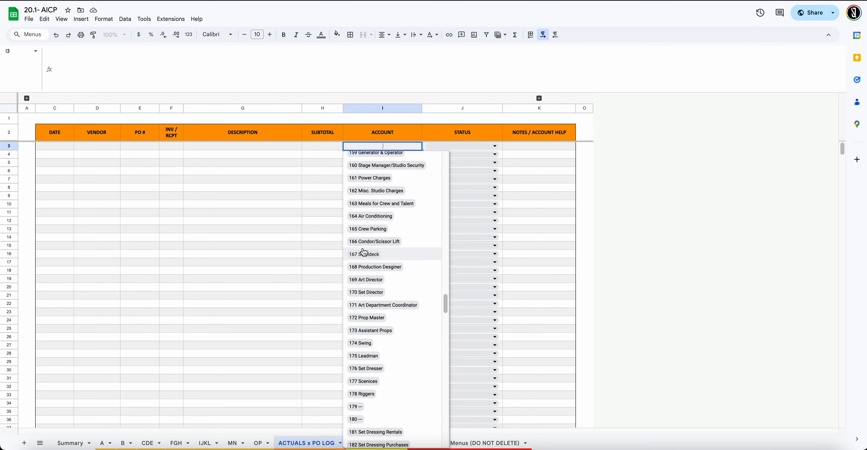
scroll(363, 251, "down", 18)
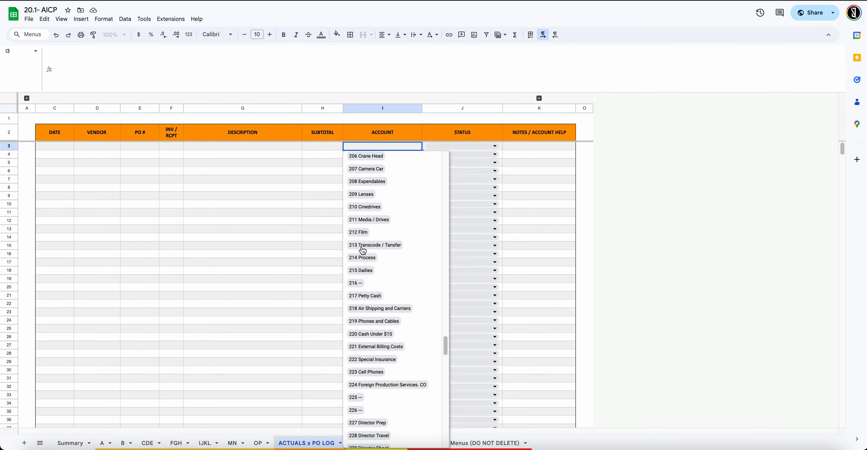
scroll(363, 251, "down", 20)
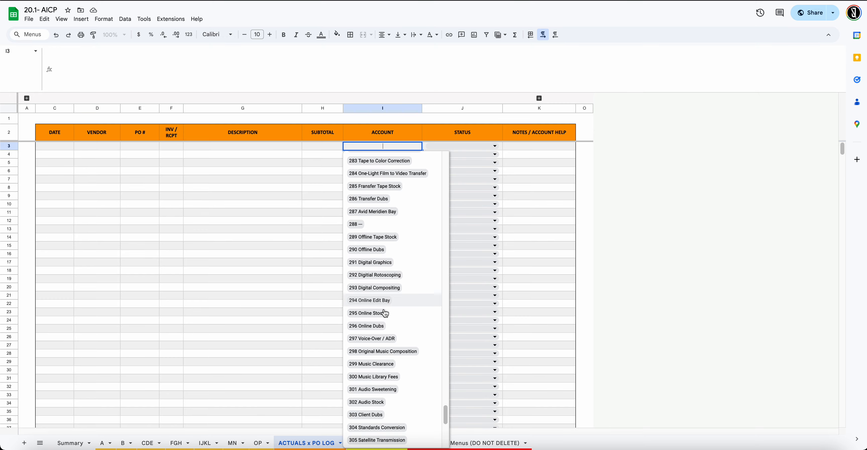
scroll(384, 291, "up", 14)
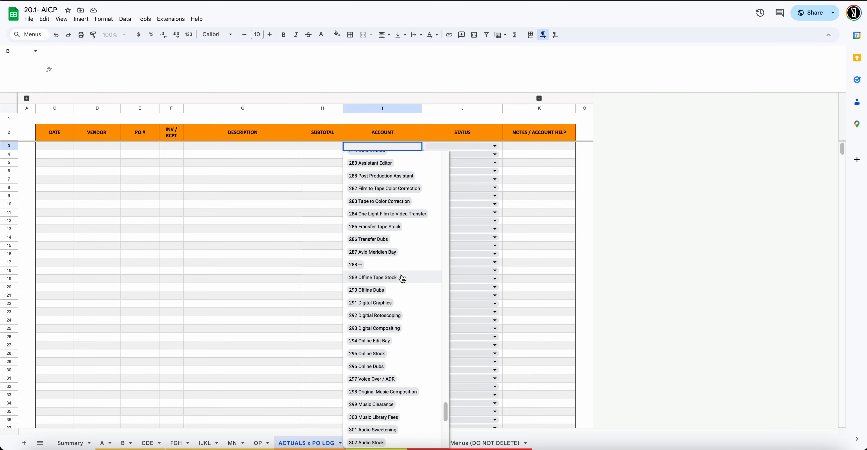
left_click_drag(447, 399, 418, 137)
left_click(257, 178)
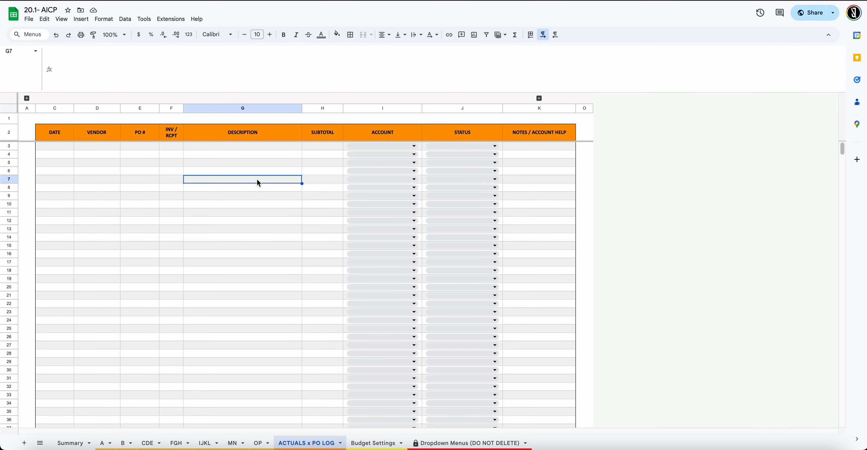
On Dropdown Menus, move D1's second UNIQUE(arrayformula part onto its own line
left_click(437, 443)
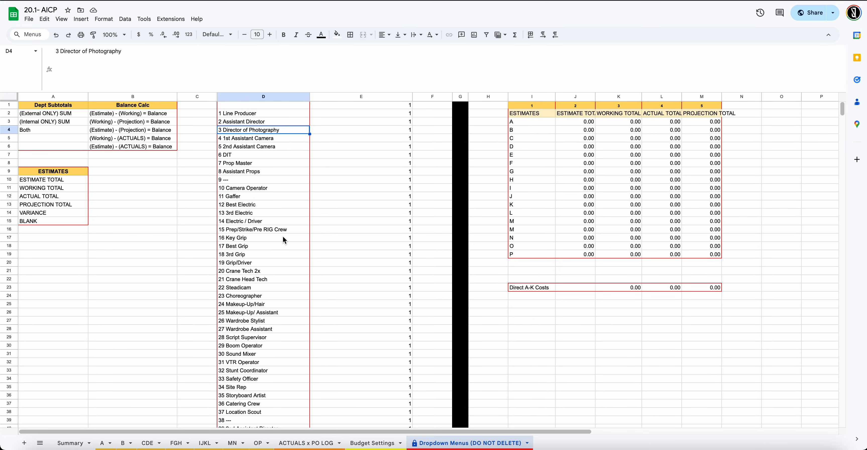
left_click(239, 113)
left_click(251, 106)
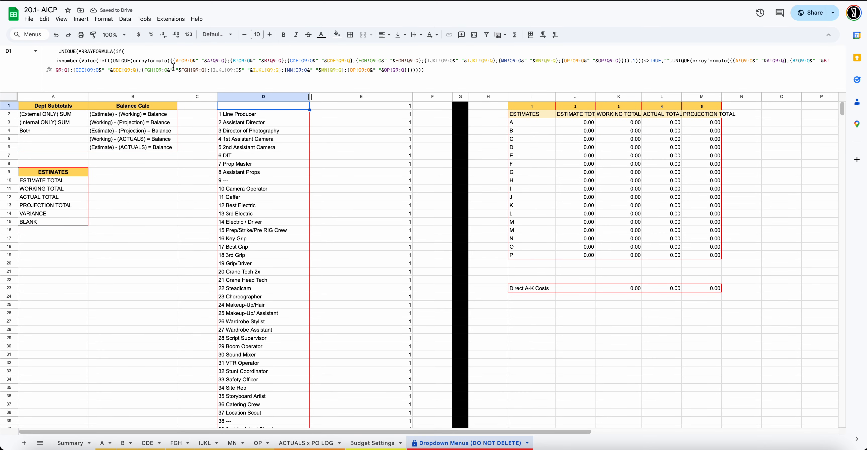
left_click(673, 62)
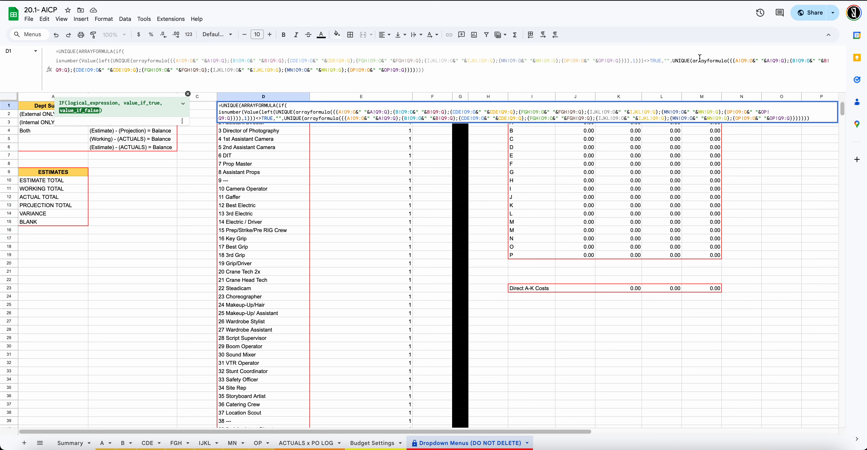
key("alt+Return")
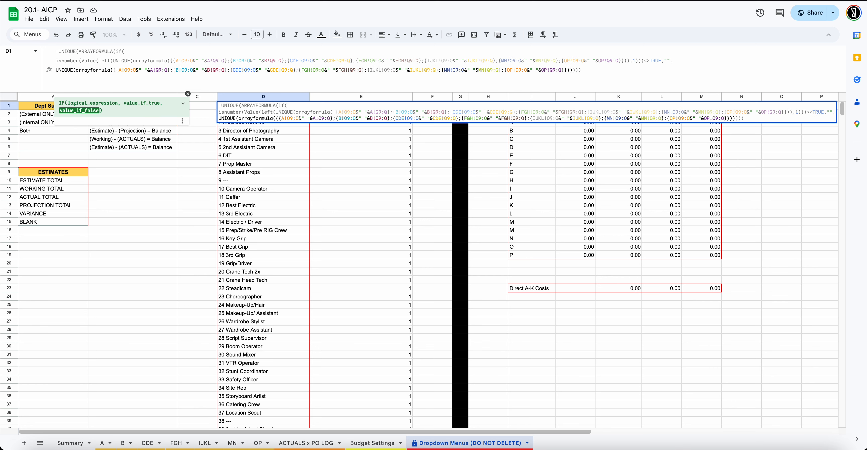
left_click(168, 63)
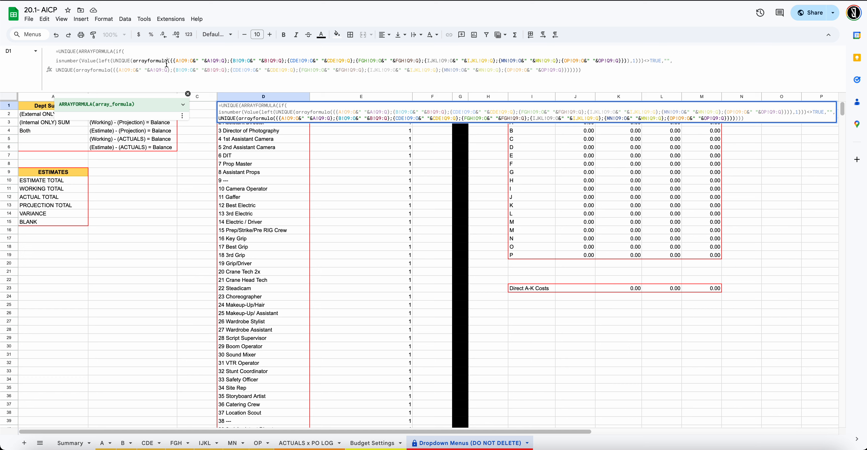
left_click(79, 61)
key("Return")
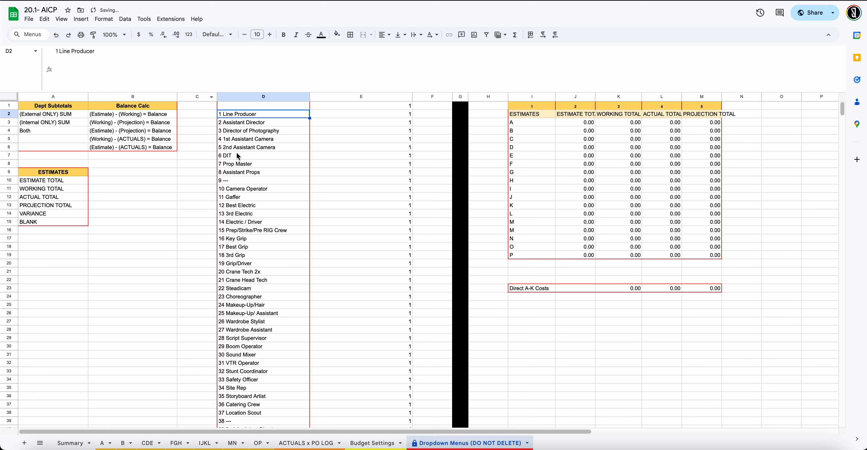
Add a line break so D1's first UNIQUE(arrayformula part starts its own line
left_click(265, 107)
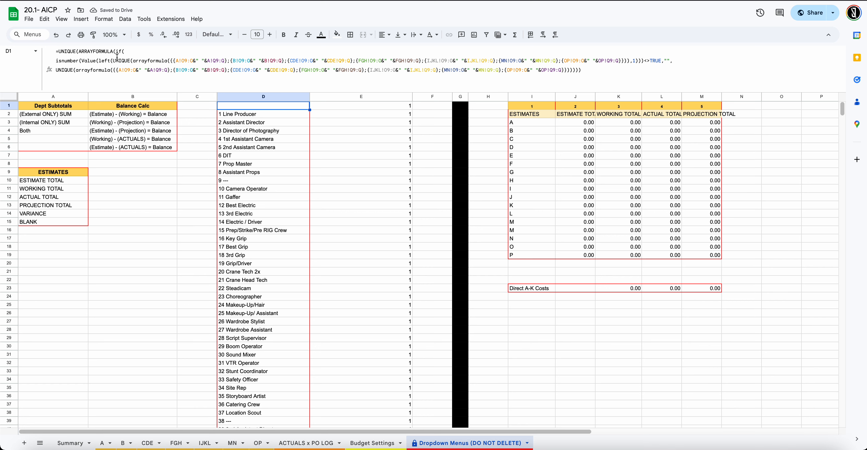
left_click(112, 60)
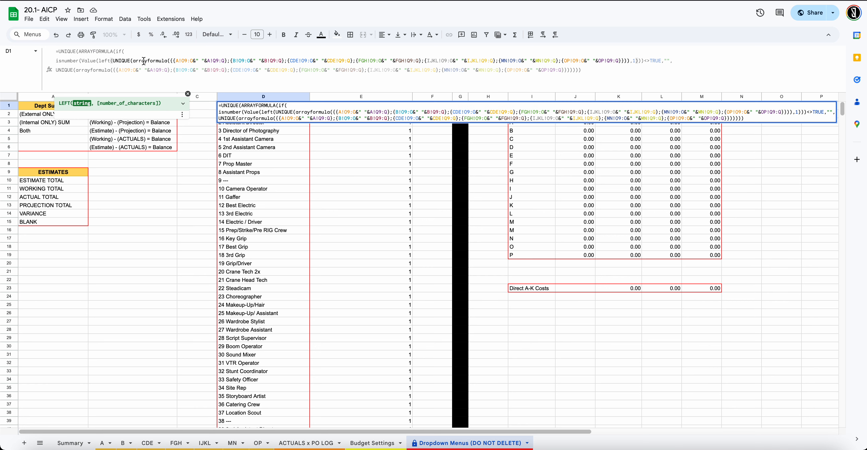
key("ctrl+Return")
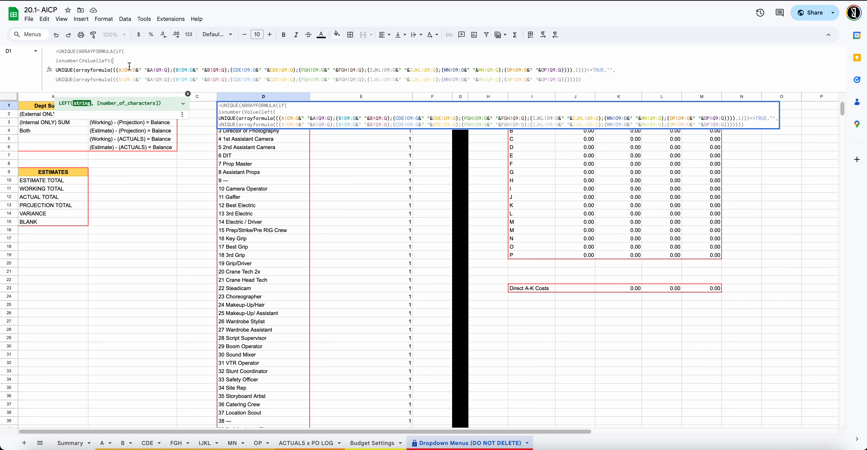
key("Return")
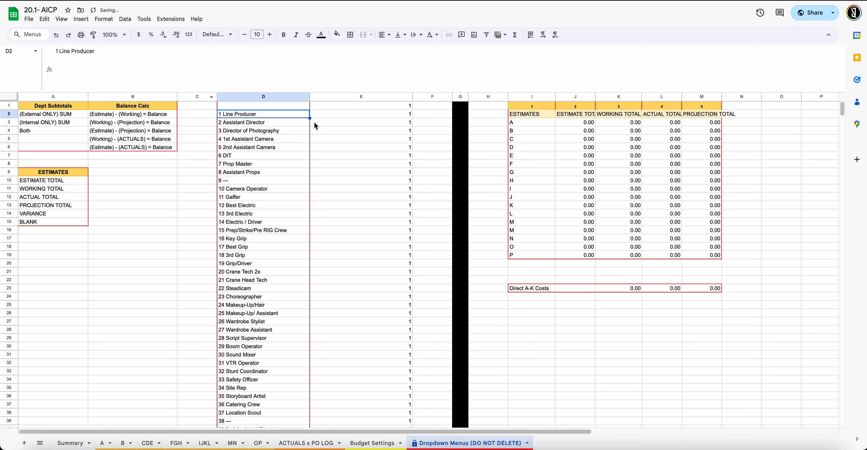
Reopen D1's formula and check how its closing parentheses pair up near <>TRUE
left_click(295, 107)
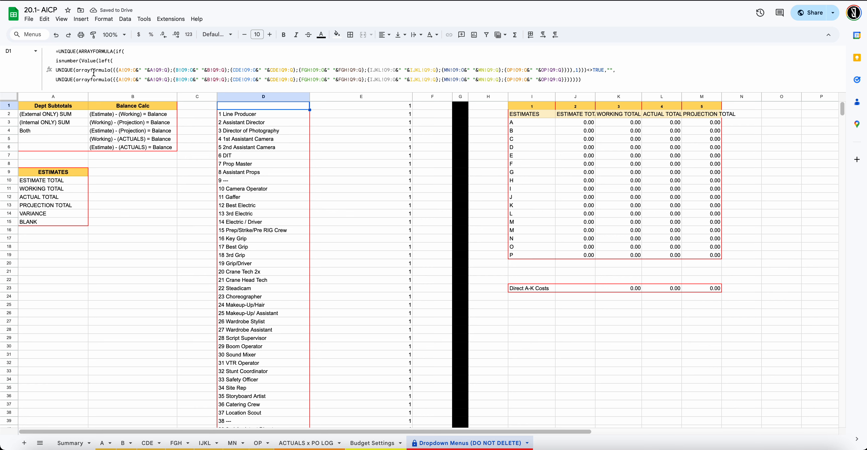
left_click(586, 70)
key("Left")
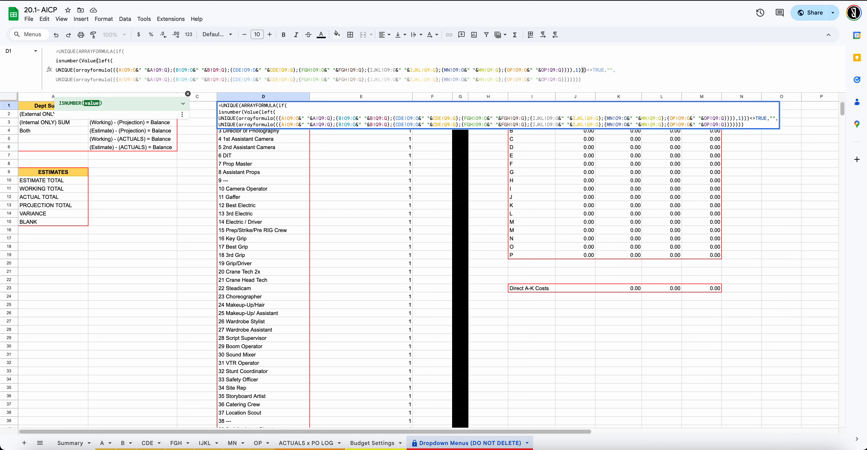
key("Right")
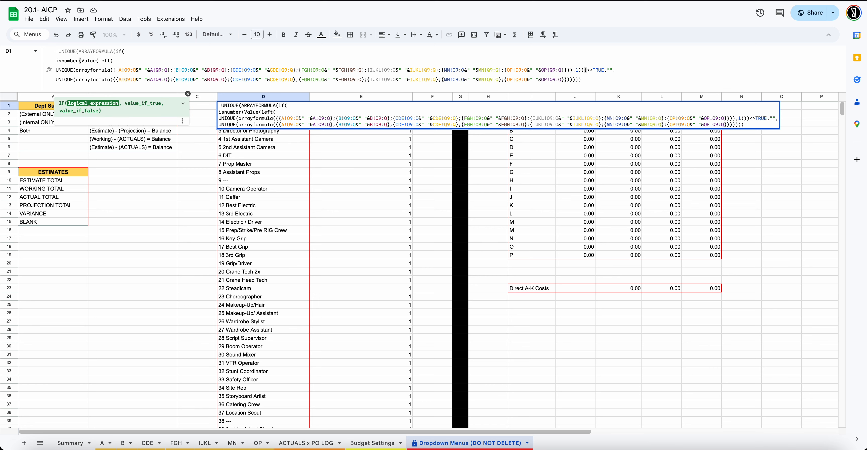
key("Down")
key("Left")
key("Left")
key("Left")
key("Left")
key("Left")
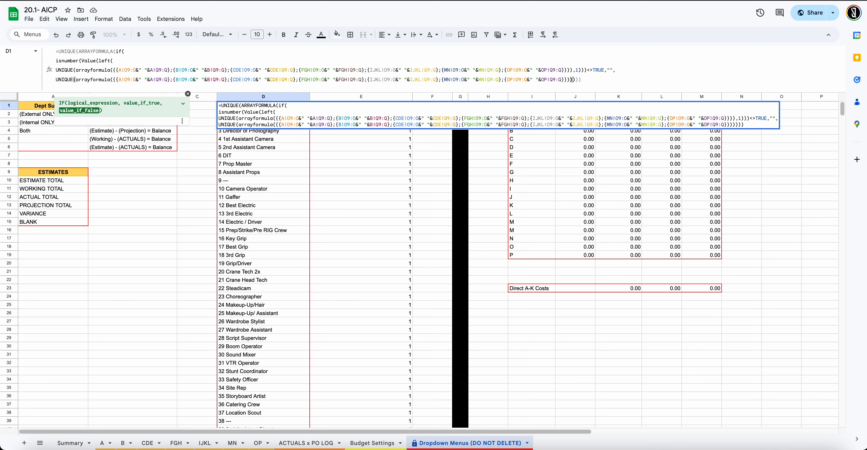
key("Right")
key("Right")
key("Right")
key("Right")
key("Right")
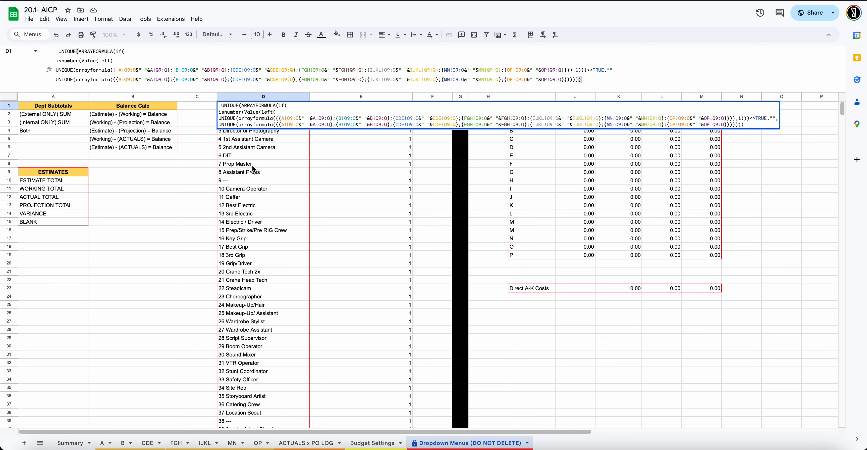
Leave D1's formula unchanged and collapse the formula bar back to one line
key("Escape")
scroll(269, 160, "down", 3)
scroll(268, 159, "up", 3)
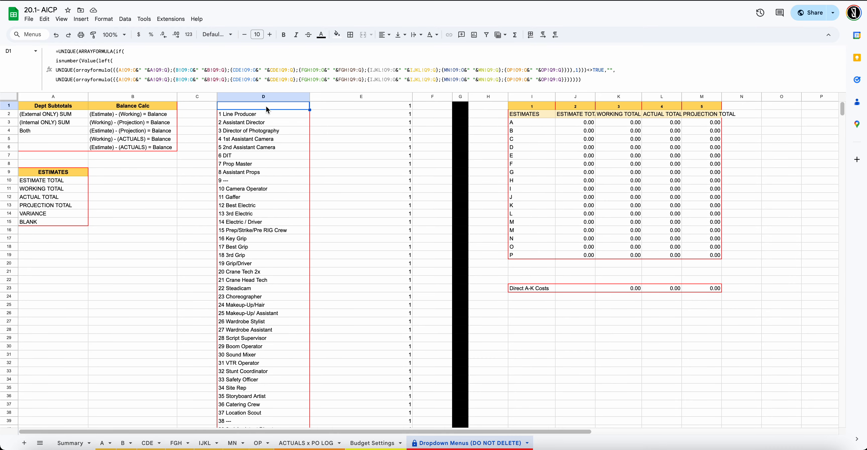
left_click_drag(288, 92, 289, 51)
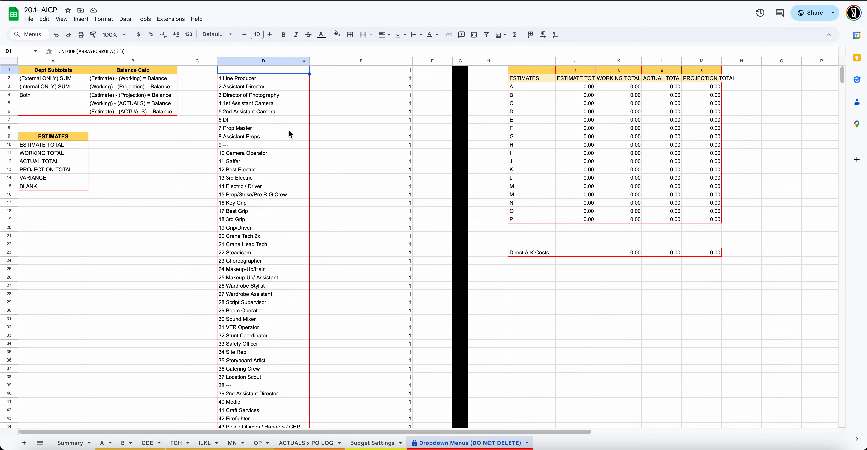
scroll(302, 140, "down", 20)
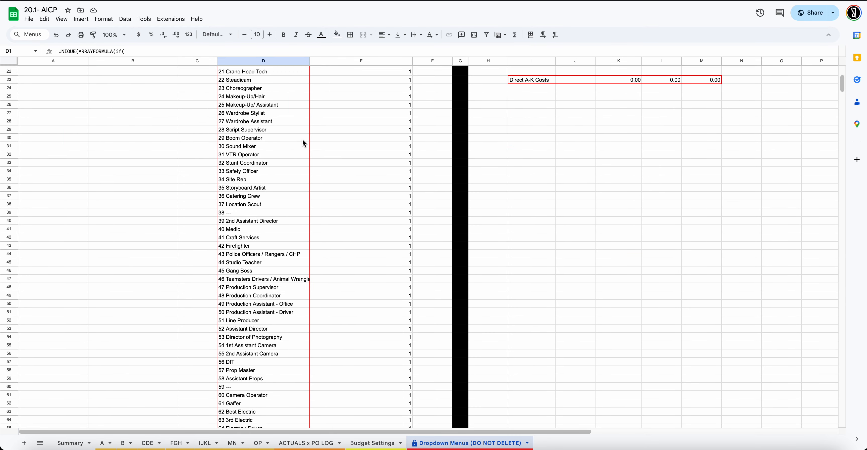
scroll(302, 139, "up", 20)
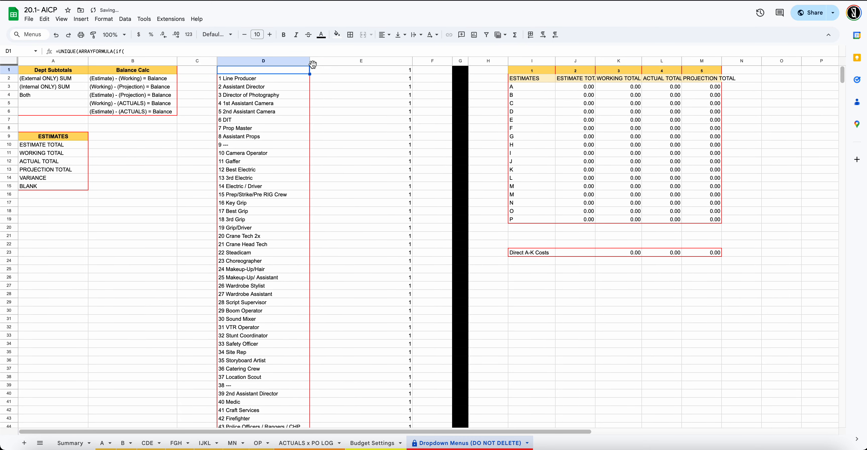
Widen column D to fit the numbered account names and narrow column E
left_click_drag(310, 61, 323, 66)
scroll(289, 123, "down", 11)
scroll(290, 125, "up", 5)
scroll(404, 126, "up", 8)
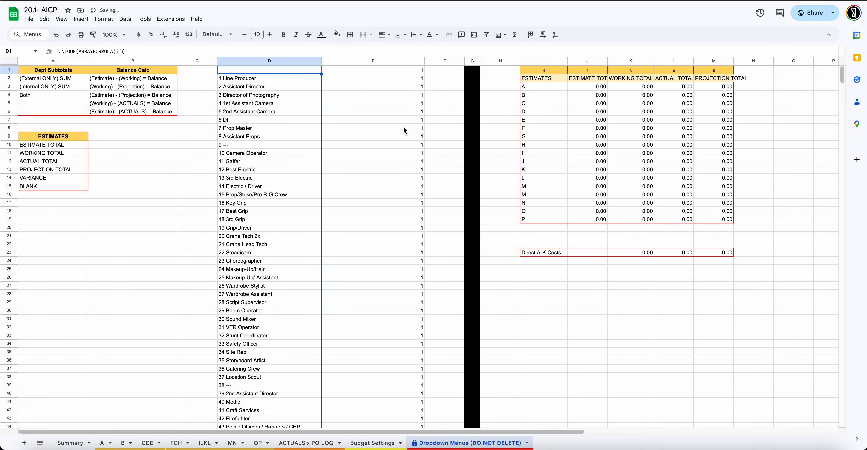
left_click_drag(425, 63, 359, 63)
Delete the helper ARRAYFORMULA in E1, then select column F and scroll through the list
left_click(353, 72)
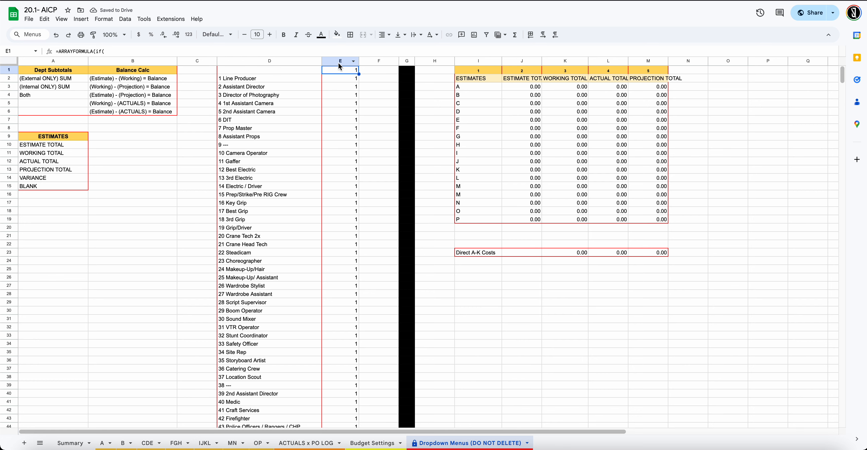
key("Delete")
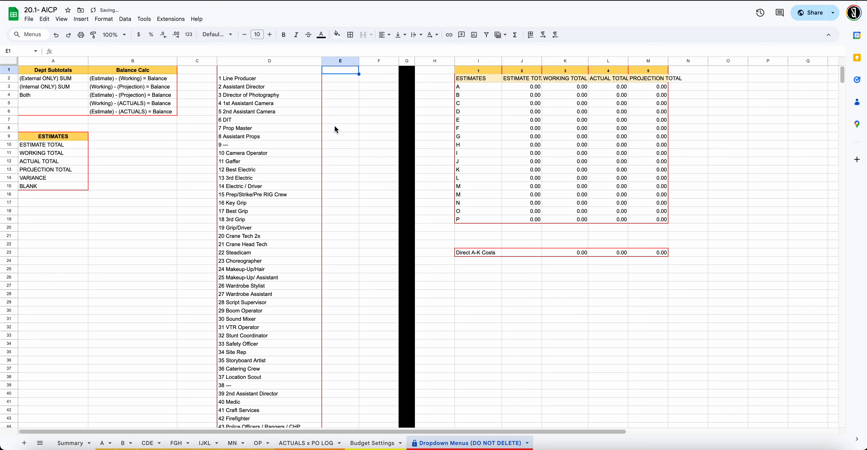
left_click(373, 61)
scroll(313, 192, "down", 4)
scroll(303, 202, "down", 2)
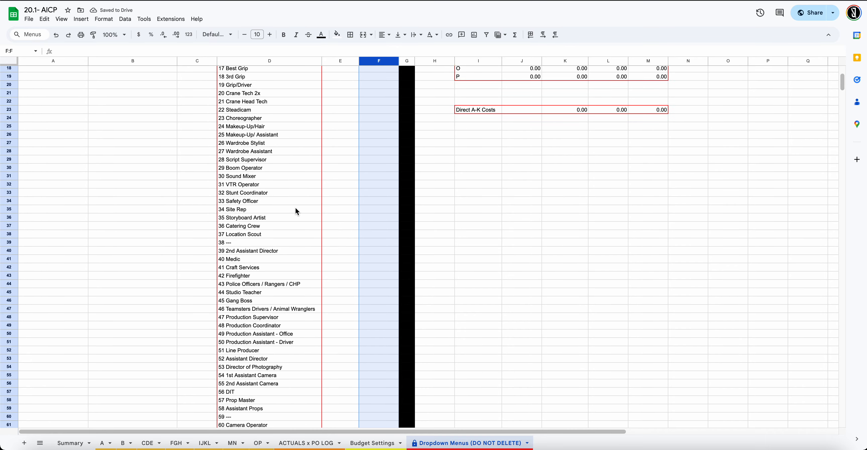
scroll(296, 207, "up", 5)
scroll(294, 214, "down", 20)
scroll(292, 220, "down", 20)
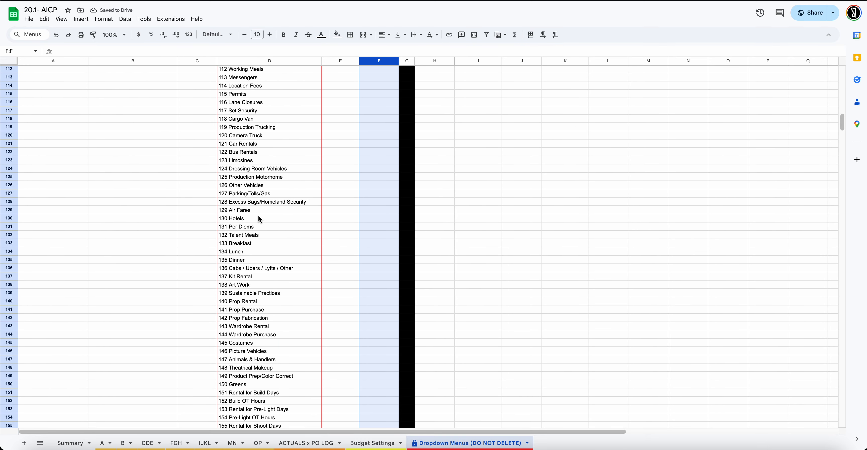
scroll(283, 278, "down", 20)
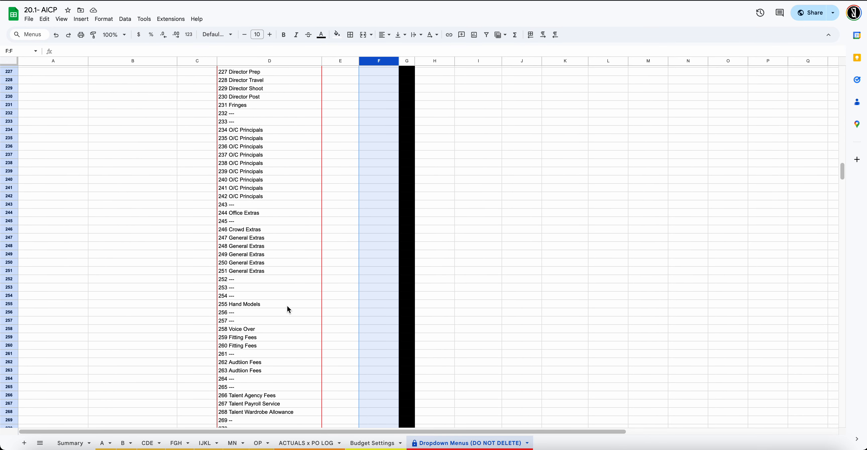
scroll(276, 333, "up", 20)
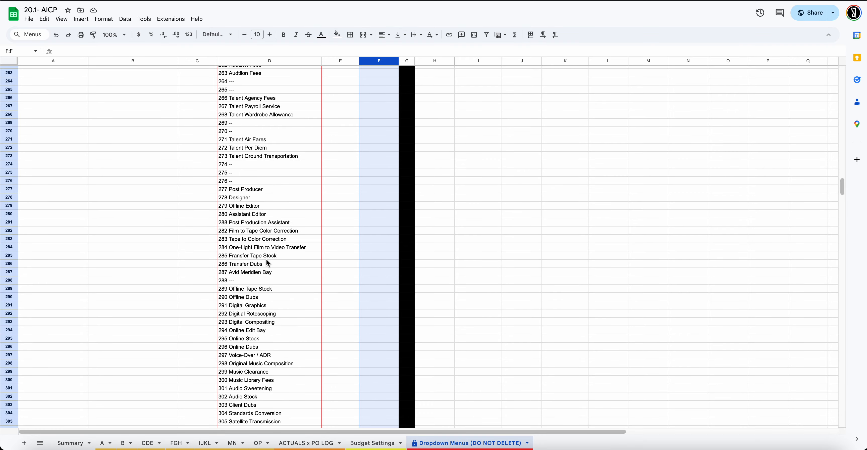
scroll(267, 152, "up", 20)
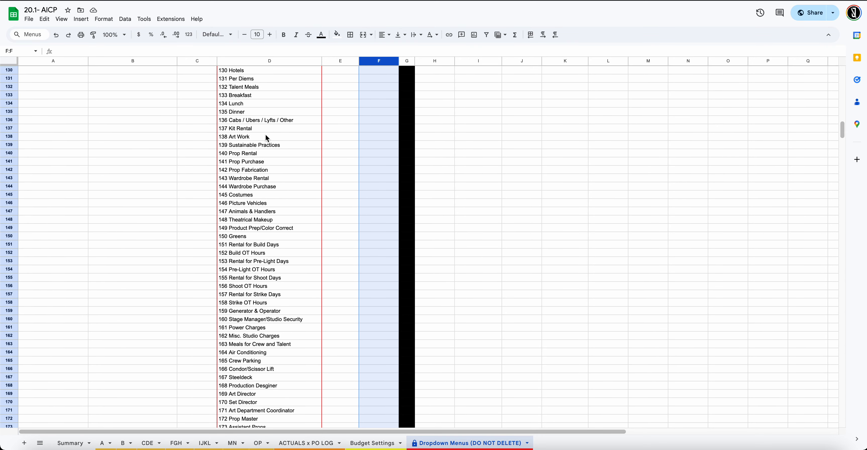
scroll(277, 125, "up", 5)
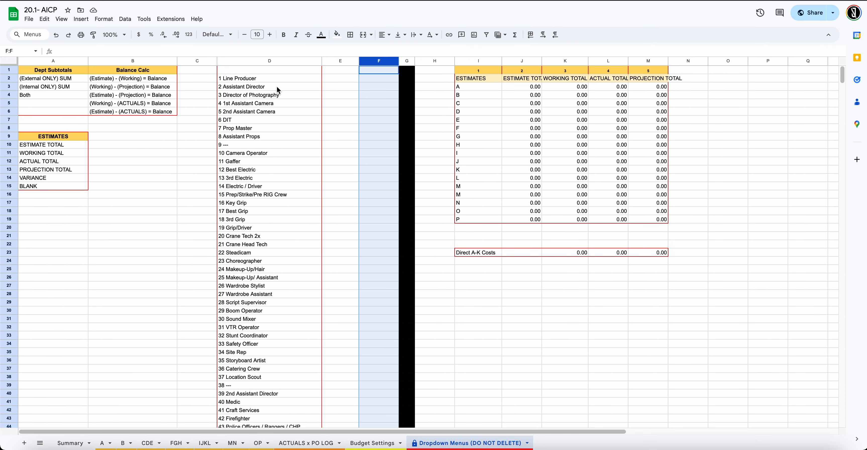
Check D1 and the first account entries in column D, including 1 Line Producer in D2
left_click(308, 72)
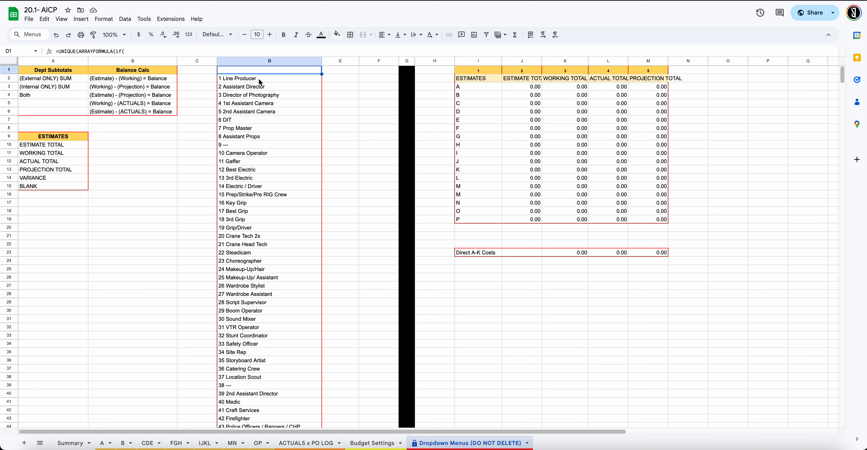
mouse_move(260, 82)
left_mouse_down()
mouse_move(260, 158)
mouse_move(261, 87)
left_mouse_up()
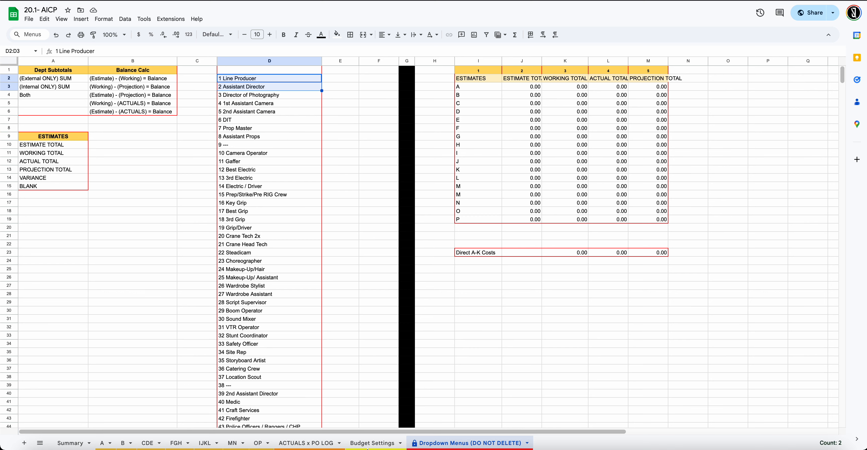
left_click(256, 103)
left_click(227, 80)
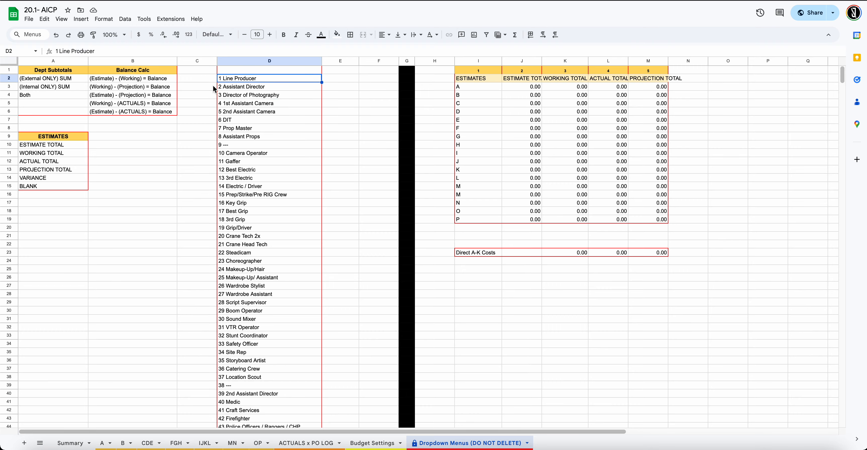
Scroll down column D to check later entries such as 101 Craft Service in D102
scroll(173, 146, "down", 10)
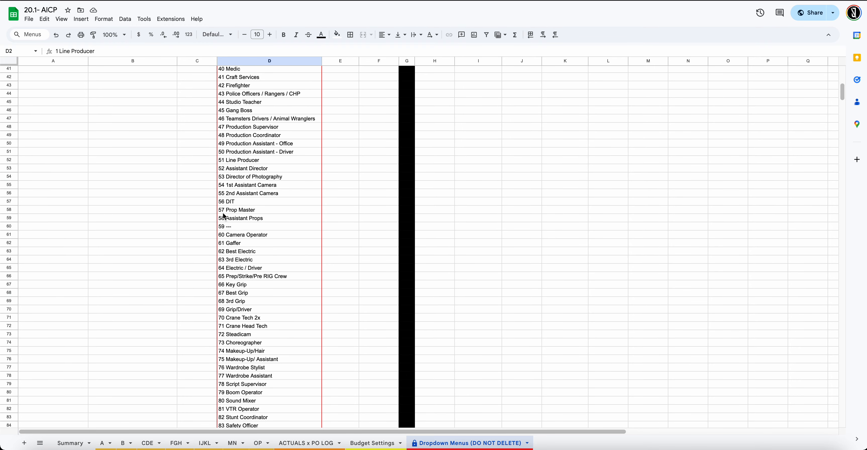
scroll(174, 146, "down", 13)
scroll(200, 262, "up", 4)
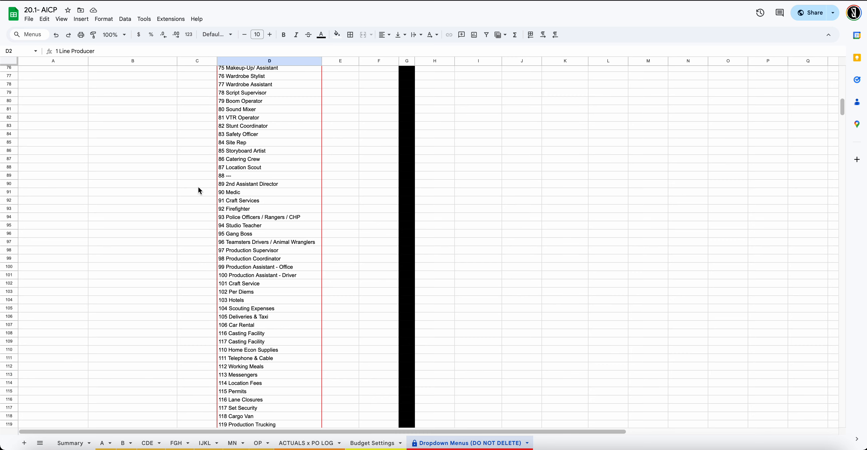
scroll(225, 250, "down", 2)
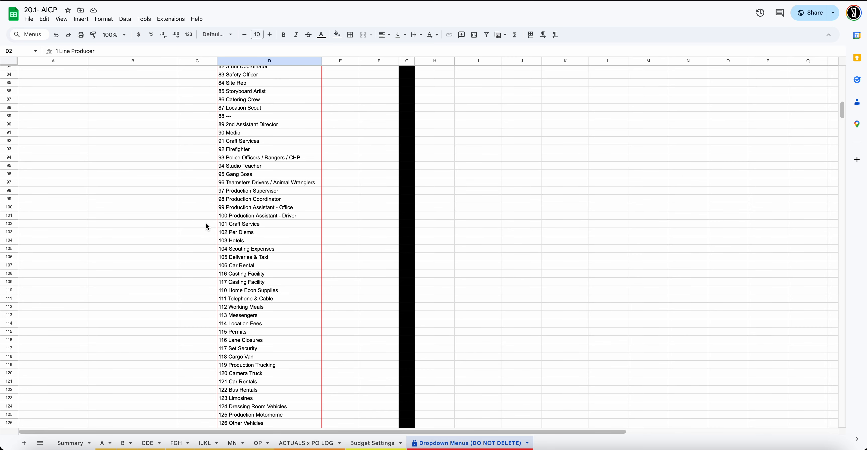
left_click(236, 224)
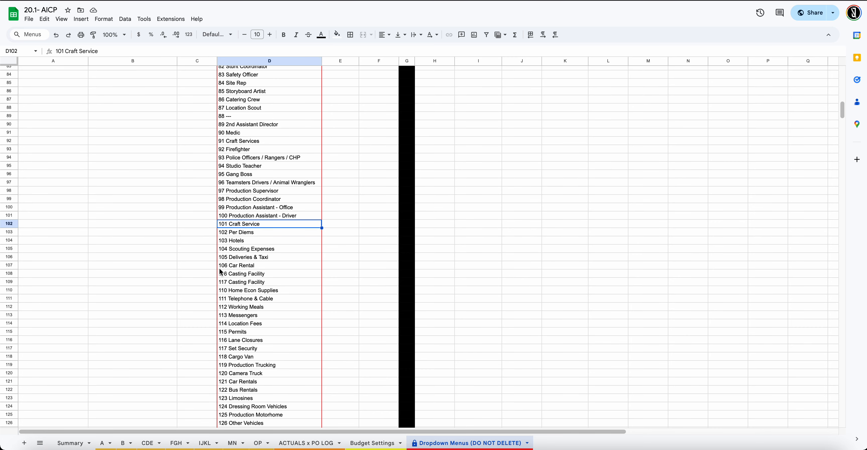
scroll(229, 232, "down", 17)
scroll(241, 247, "down", 12)
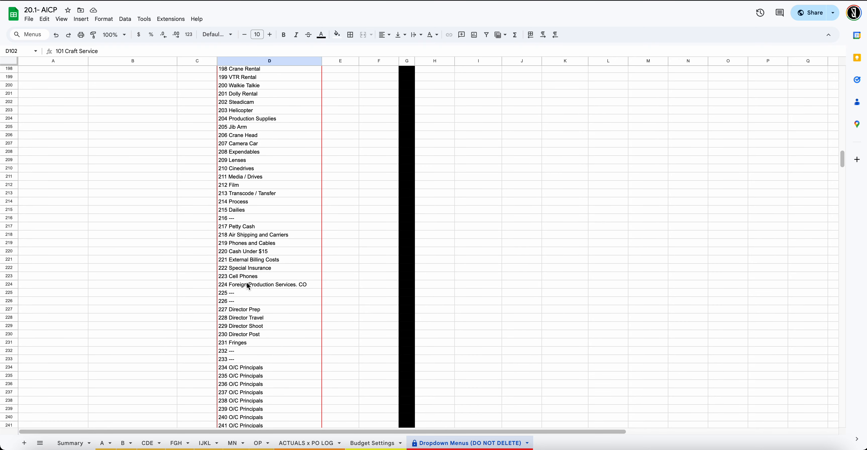
Glance at ACTUALS x PO LOG and Budget Settings, then select 67 Best Grip on Dropdown Menus
left_click(332, 443)
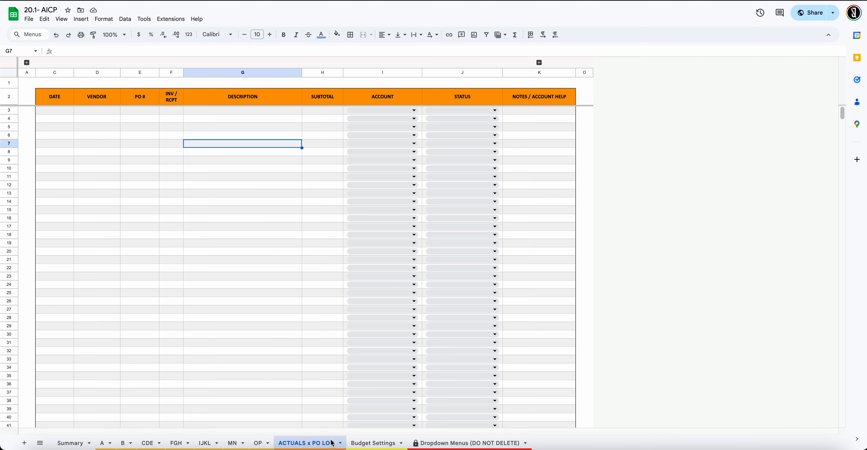
left_click(377, 443)
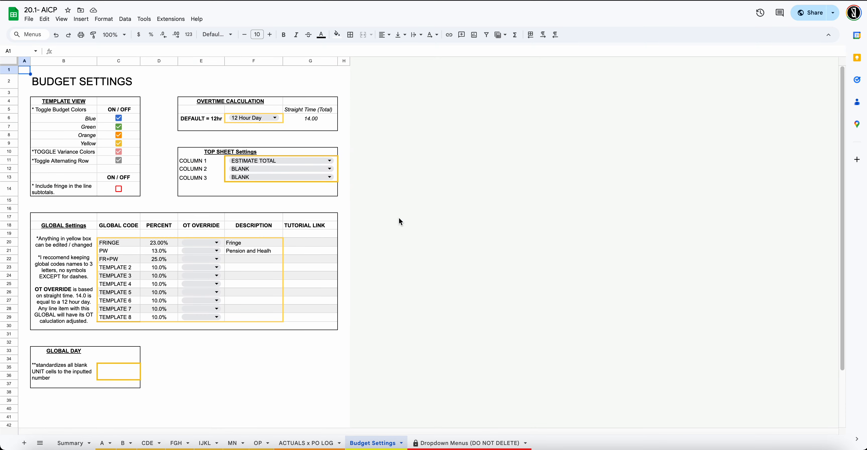
left_click(448, 443)
scroll(337, 289, "up", 15)
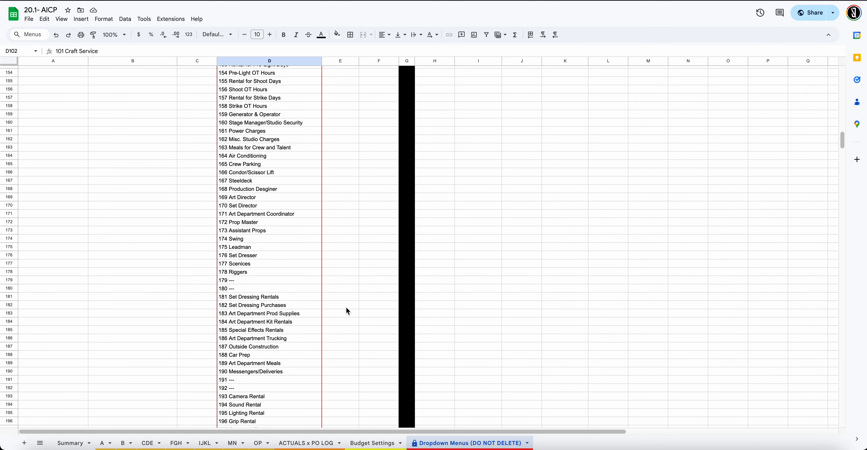
scroll(348, 310, "up", 20)
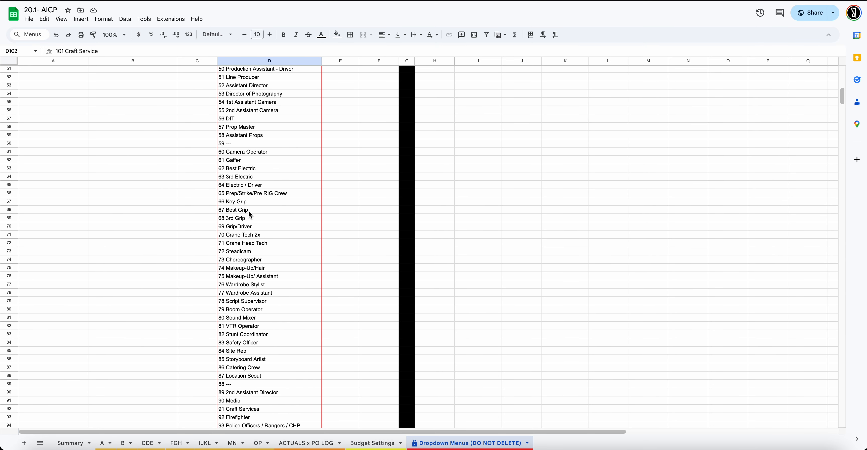
left_click(250, 211)
Look over the B budget's DIT line and the CDE and OP sheets, ending on ACTUALS x PO LOG
left_click(127, 443)
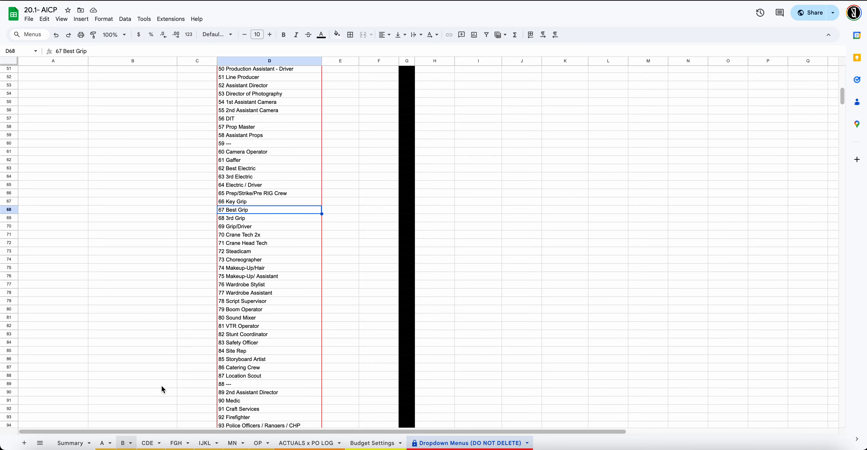
scroll(165, 246, "up", 10)
left_click(163, 239)
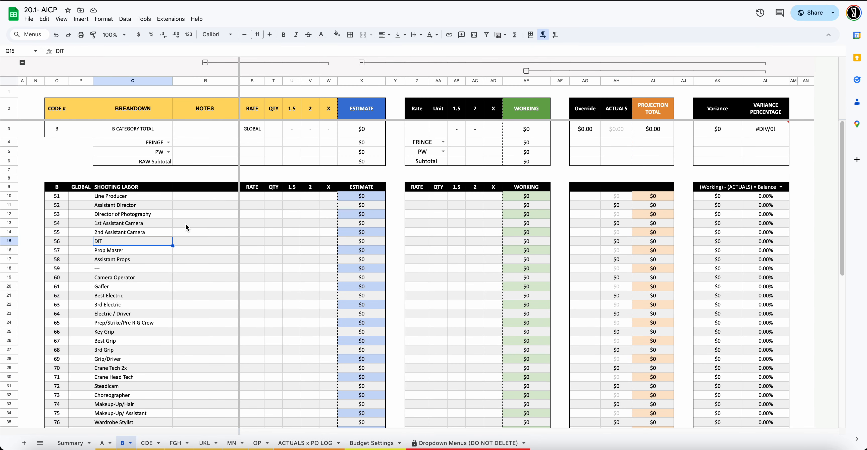
scroll(189, 269, "down", 3)
left_click(217, 441)
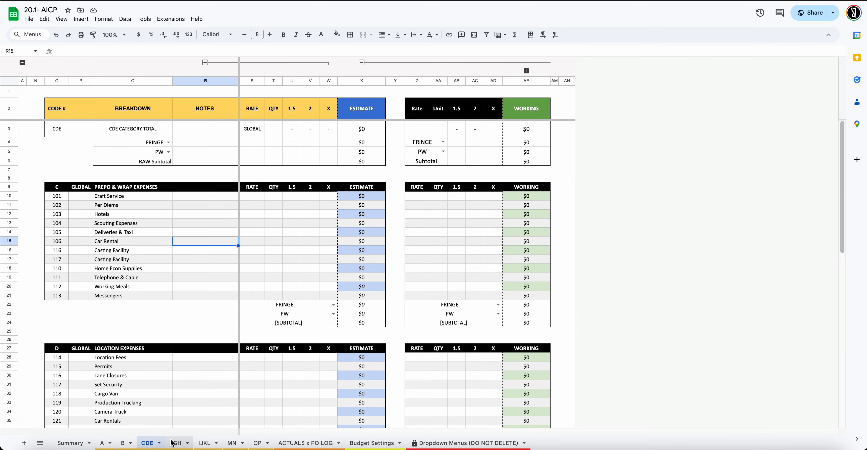
left_click(259, 443)
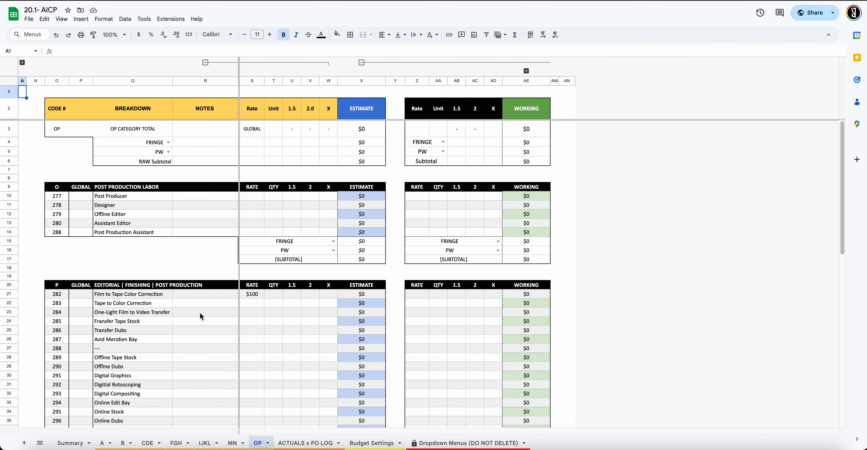
left_click(299, 442)
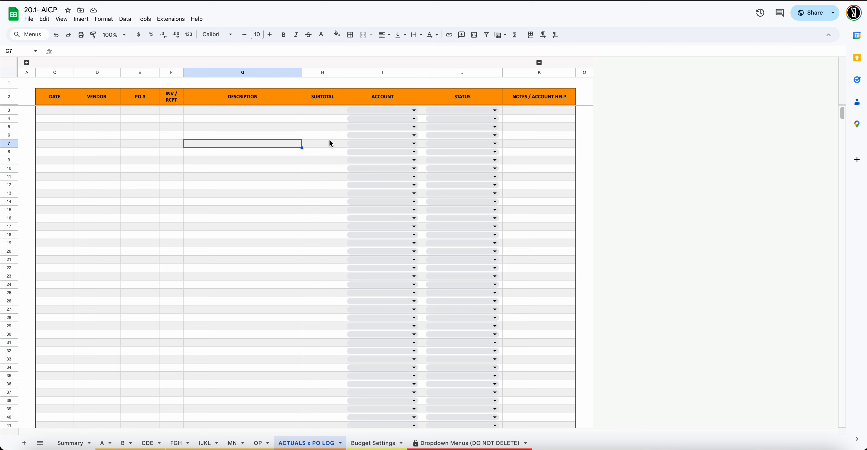
Open the Account dropdowns in rows 6 and 12 to check the numbered account list
left_click(386, 133)
left_click(237, 233)
left_click(357, 184)
scroll(413, 333, "down", 1)
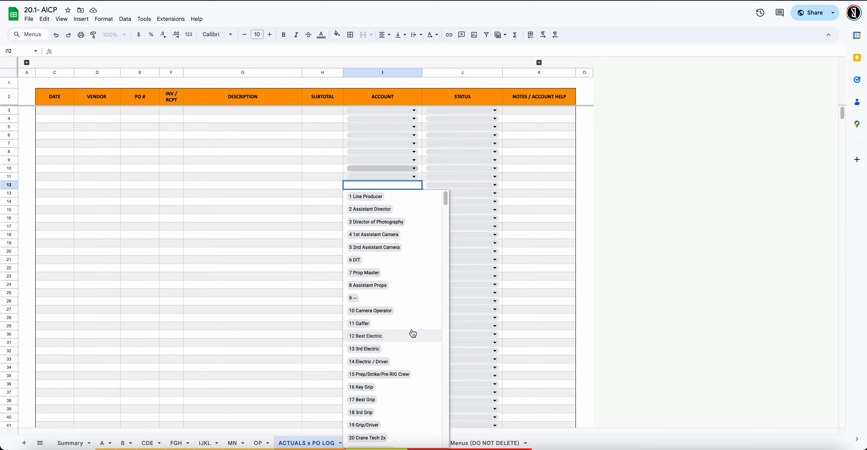
scroll(413, 333, "down", 20)
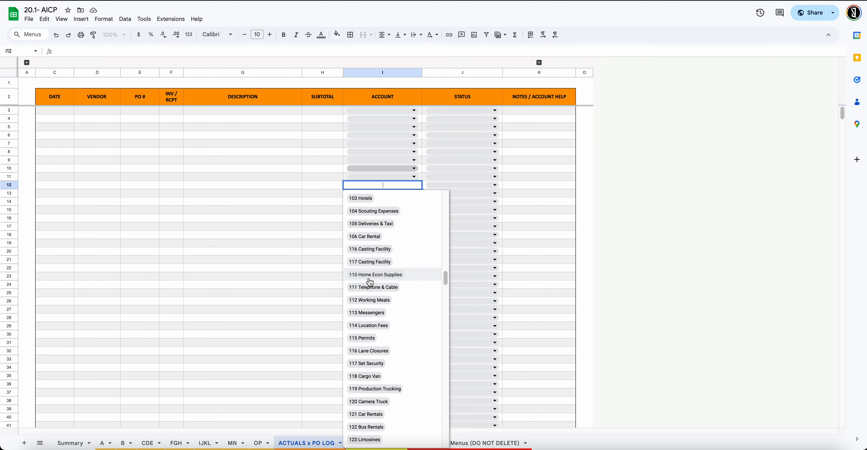
scroll(374, 293, "down", 10)
left_click(326, 260)
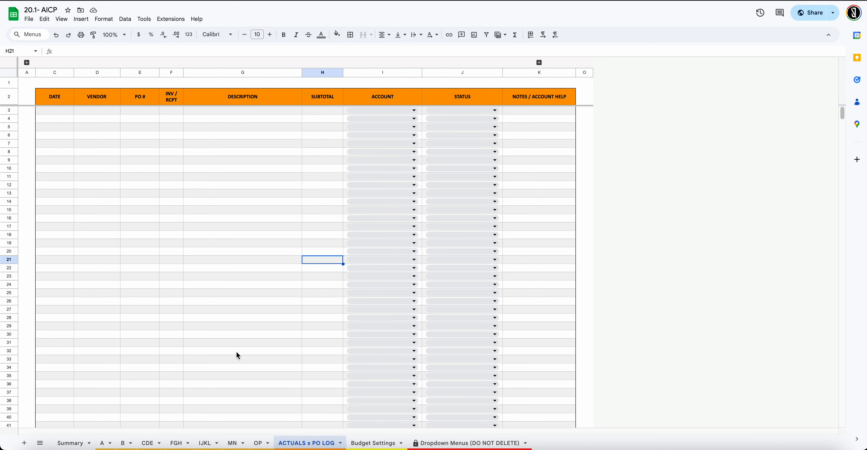
Look through the CDE and OP budget sheets, then return to ACTUALS x PO LOG
left_click(149, 443)
scroll(127, 378, "down", 6)
scroll(88, 306, "up", 3)
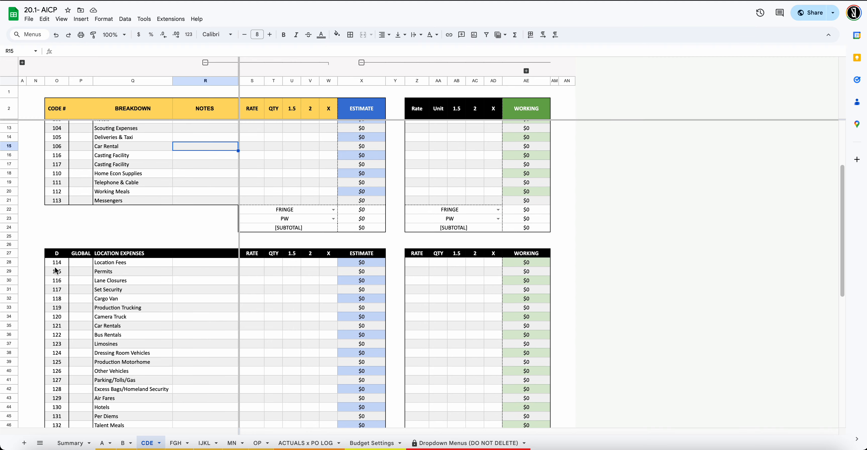
left_click(260, 443)
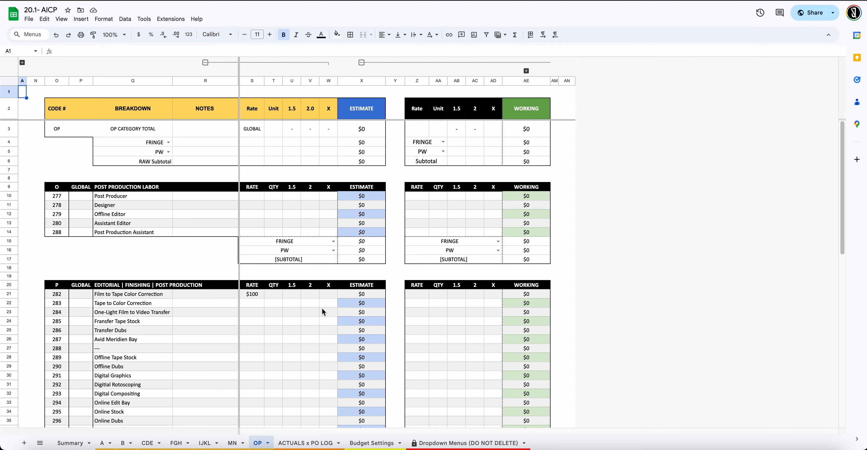
left_click(323, 443)
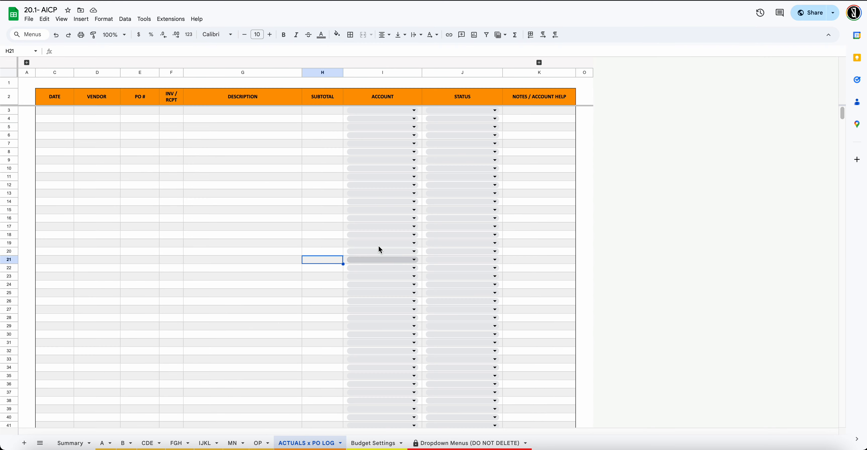
Check the Account dropdowns in rows 15 and 5, scrolling through the listed accounts
left_click(386, 212)
scroll(413, 201, "down", 5)
left_click(284, 225)
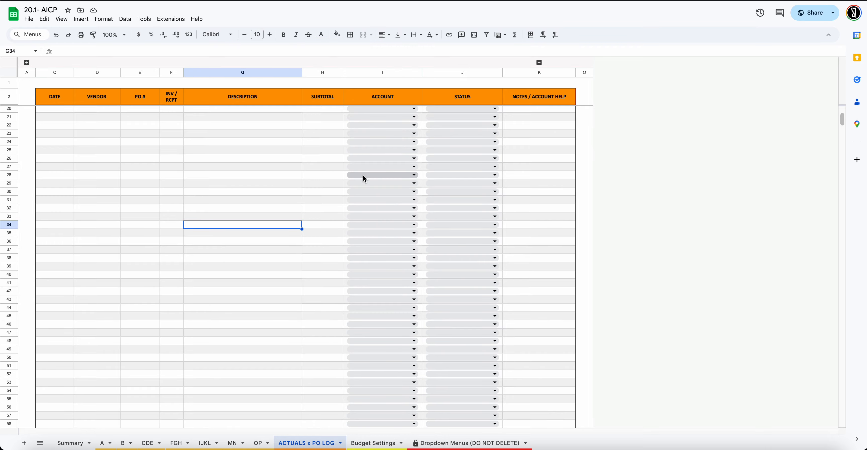
scroll(365, 179, "up", 5)
left_click(366, 120)
scroll(380, 209, "down", 10)
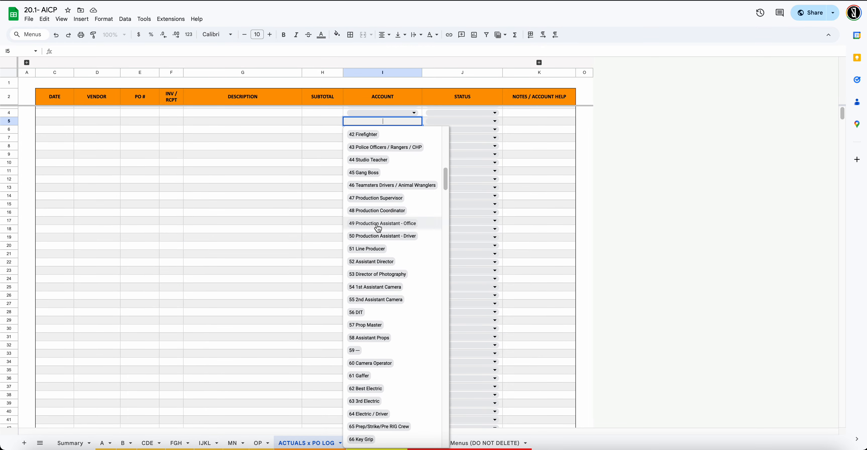
scroll(379, 229, "down", 15)
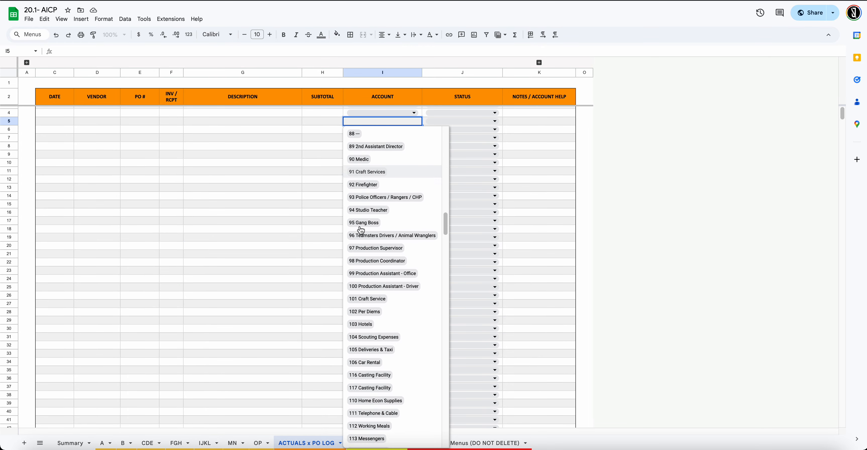
scroll(361, 230, "down", 20)
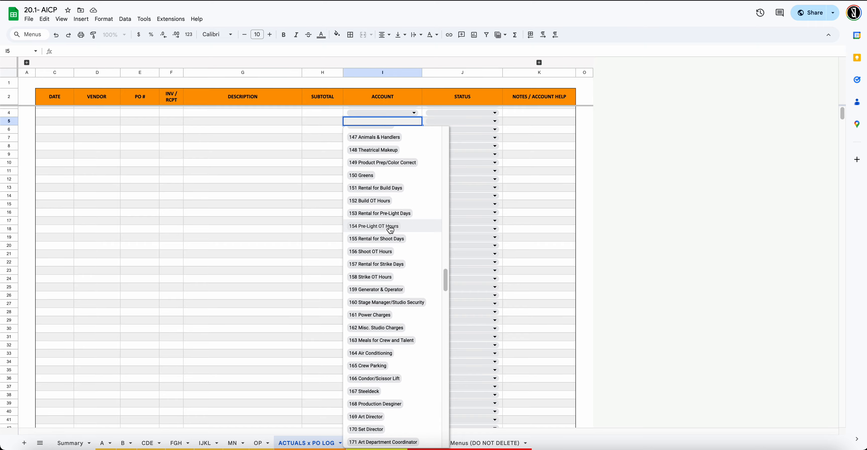
scroll(373, 229, "down", 3)
left_click(269, 217)
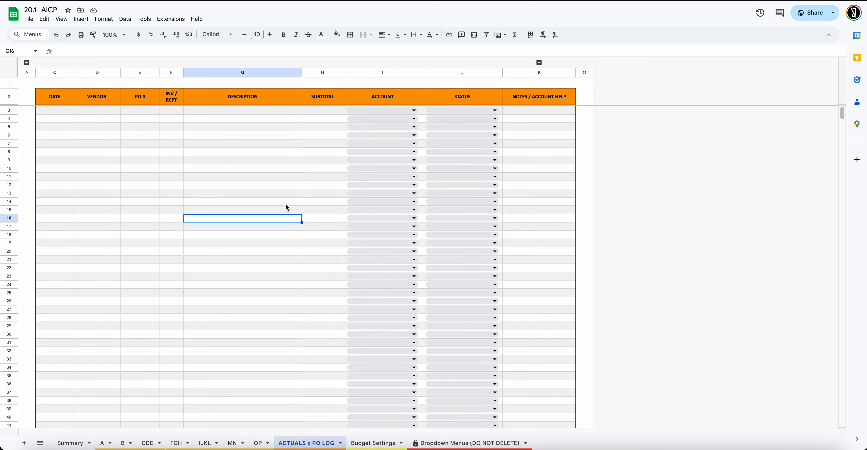
left_click(377, 443)
Look at the Dropdown Menus sheet, then review the Summary sheet
left_click(468, 443)
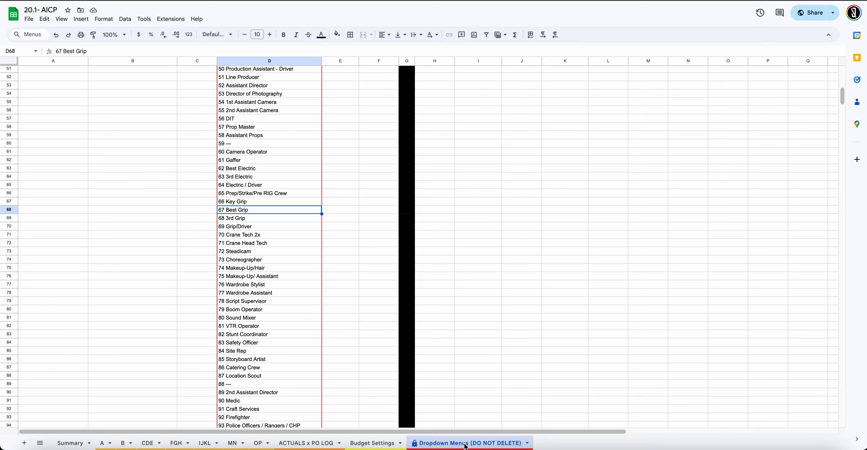
scroll(220, 374, "up", 10)
scroll(220, 371, "up", 10)
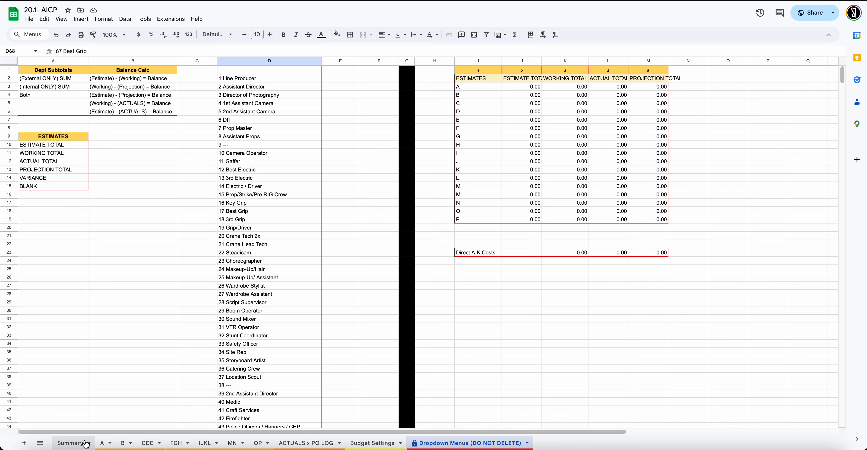
left_click(72, 443)
scroll(222, 287, "down", 5)
scroll(224, 288, "up", 5)
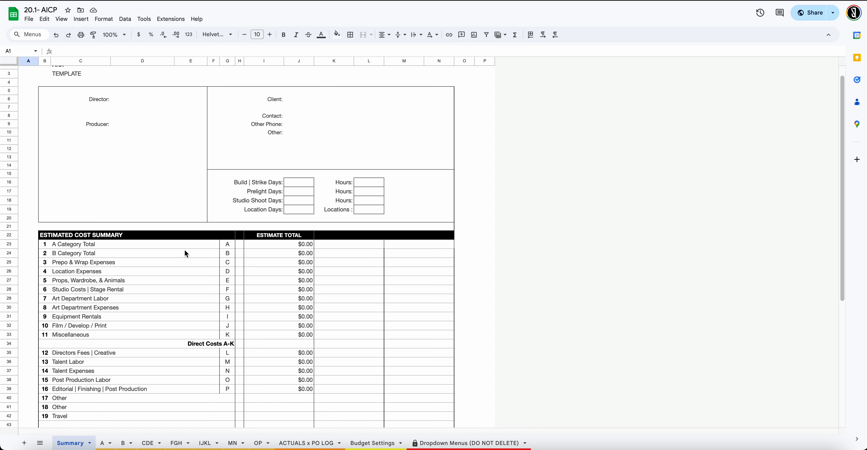
scroll(187, 255, "down", 5)
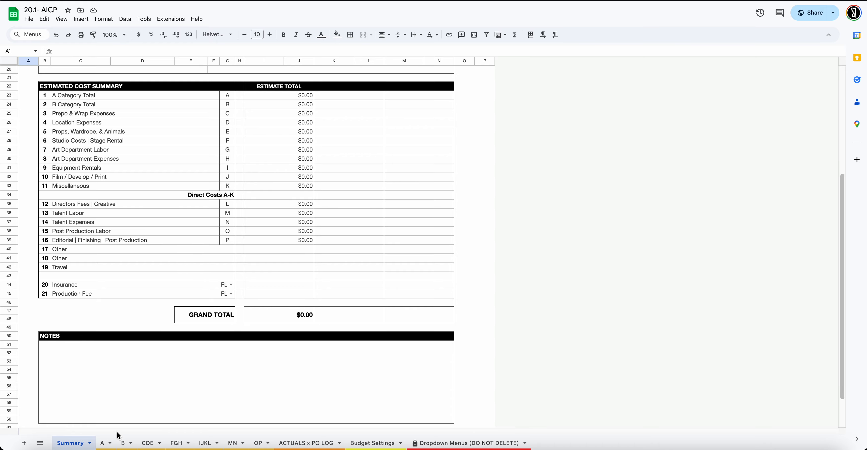
Review the B budget sheet, then go back to ACTUALS x PO LOG
left_click(121, 443)
scroll(165, 306, "up", 2)
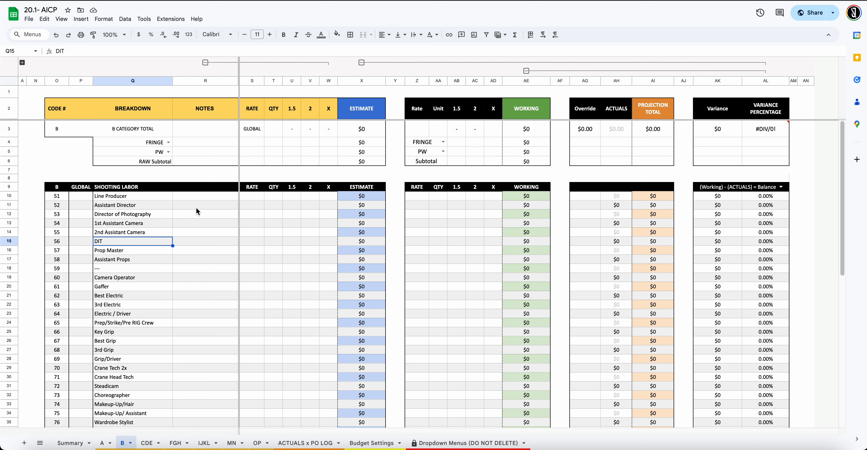
scroll(507, 292, "down", 10)
scroll(508, 287, "up", 10)
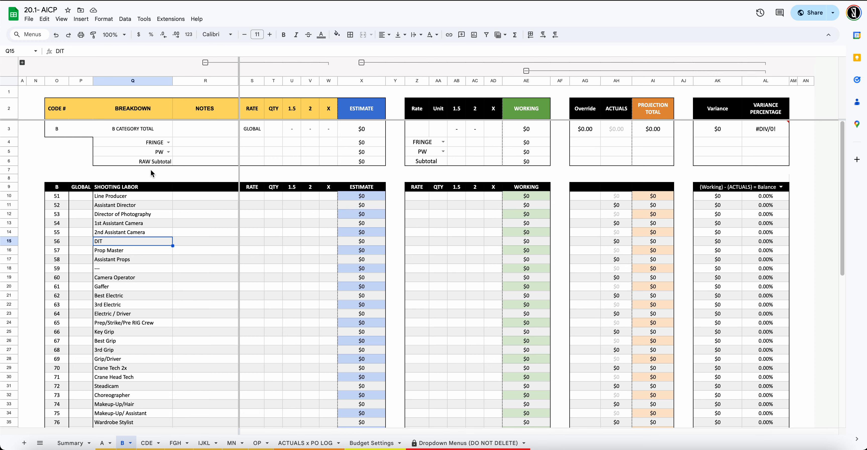
scroll(150, 170, "down", 5)
scroll(150, 172, "up", 5)
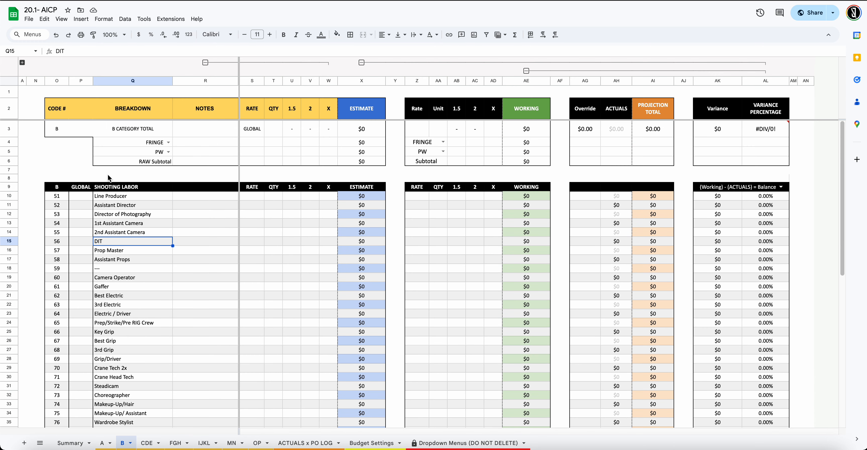
left_click(315, 442)
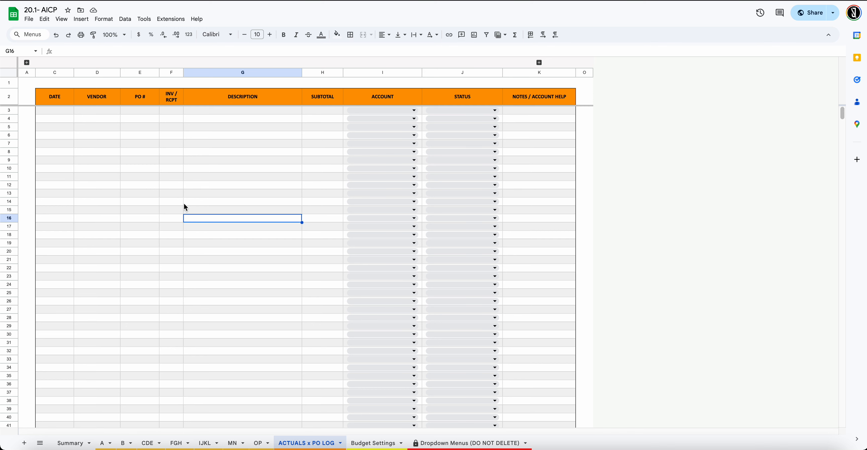